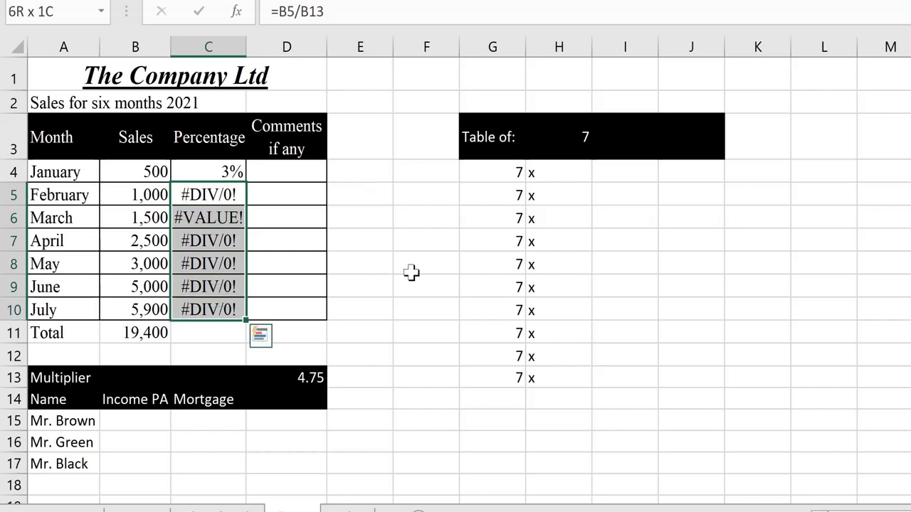
- Move through the 7 times table and select the column of 7s in G4:G13
key("Right")
key("Right")
key("Up")
key("Up")
key("Right")
key("Right")
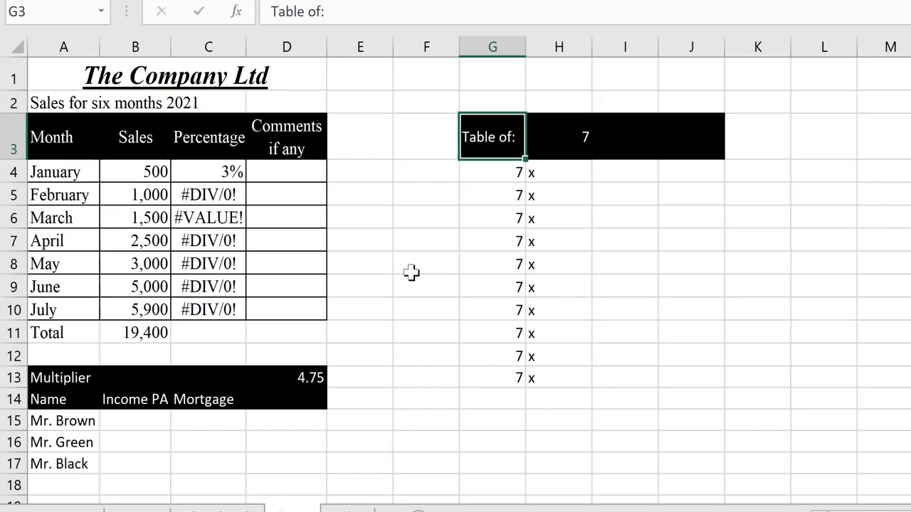
key("Right")
key("Down")
key("Left")
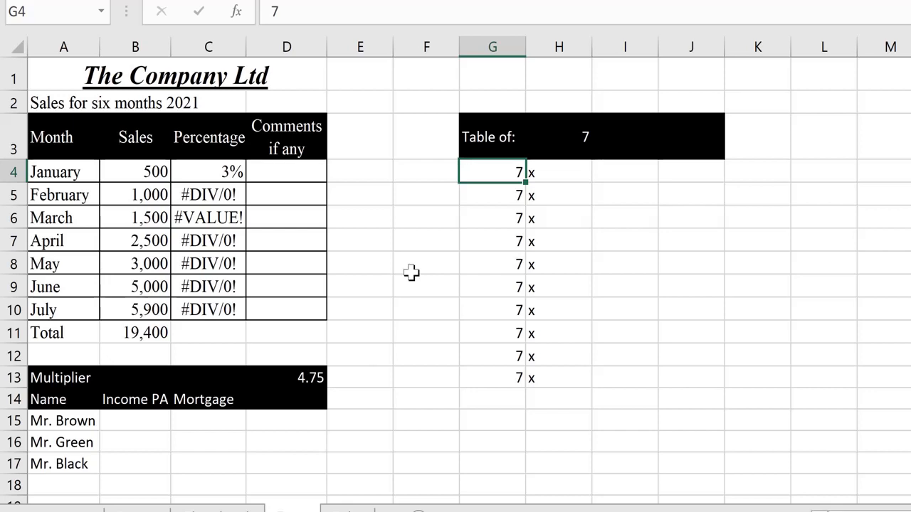
key("Right")
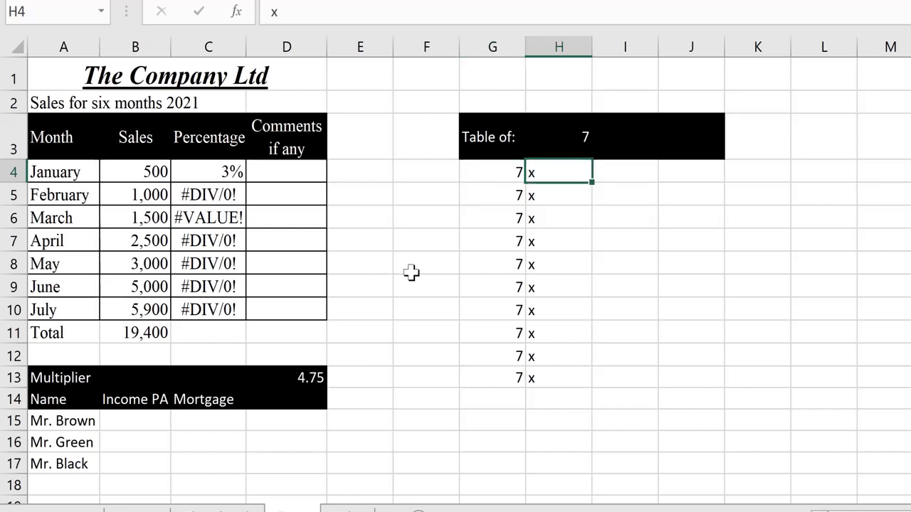
key("Right")
key("Left")
key("Right")
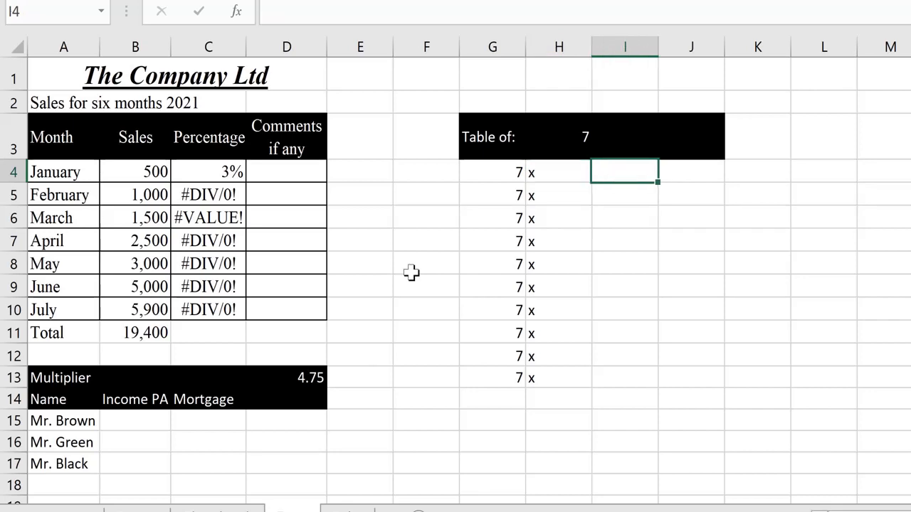
key("Left")
key("Left")
key("ctrl+shift+Down")
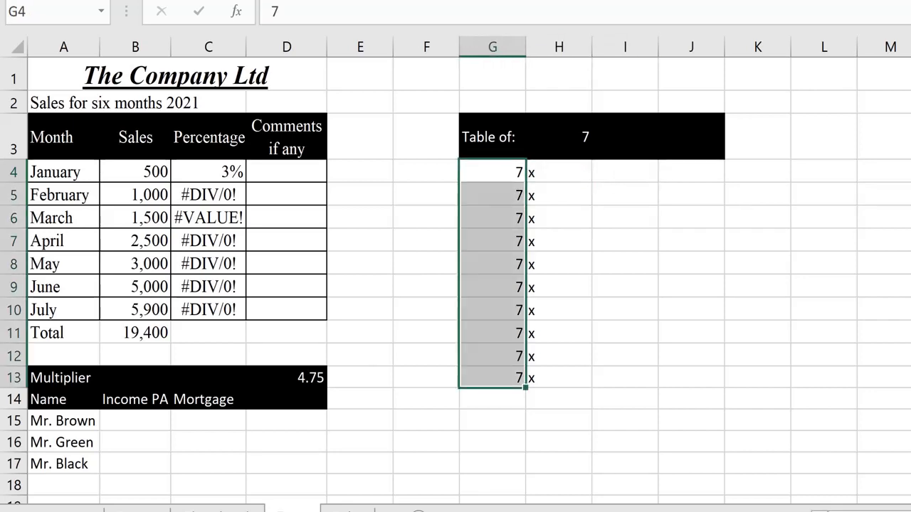
- Enter 1 and 2 in I4:I5 and fill the series down to 10 in I13
left_click(627, 182)
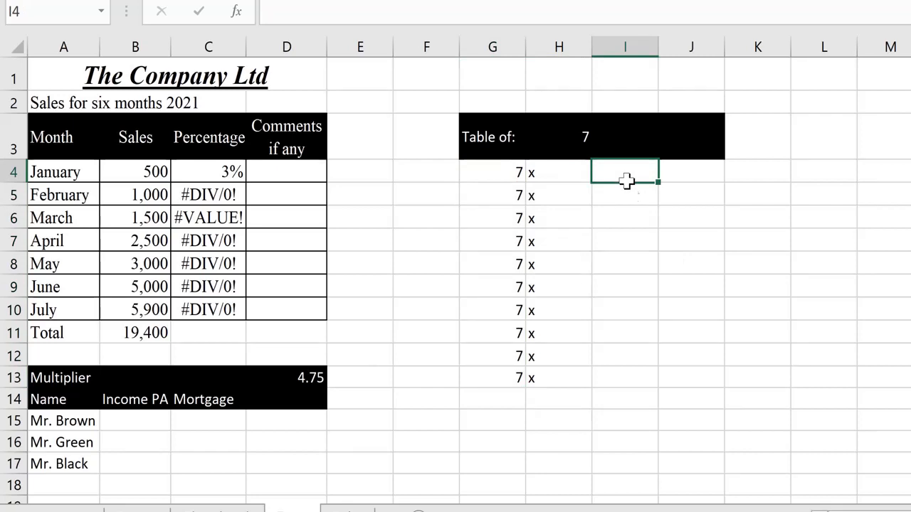
type("1")
key("Return")
type("2")
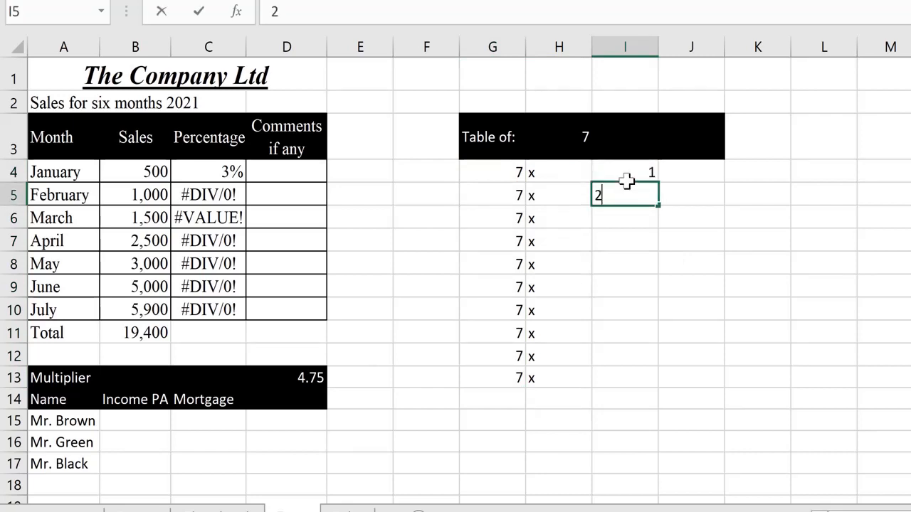
key("Return")
left_click(627, 181)
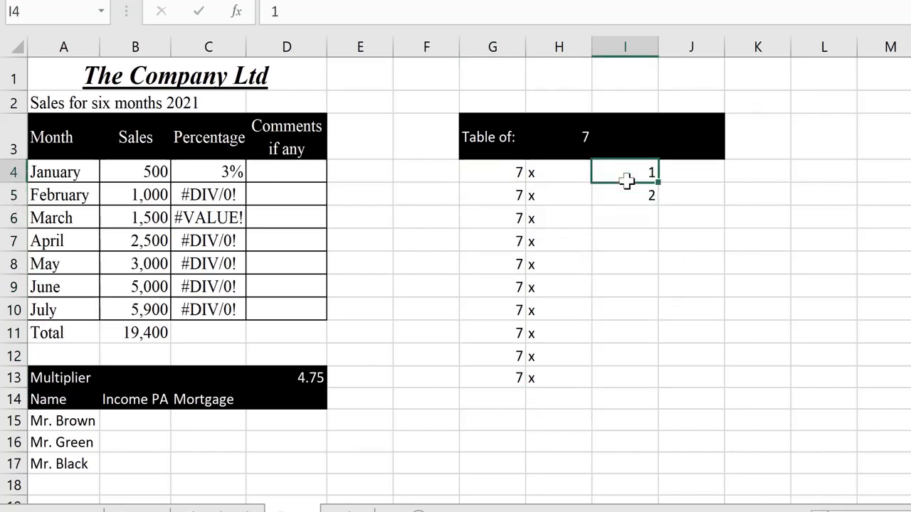
left_click_drag(626, 181, 628, 187)
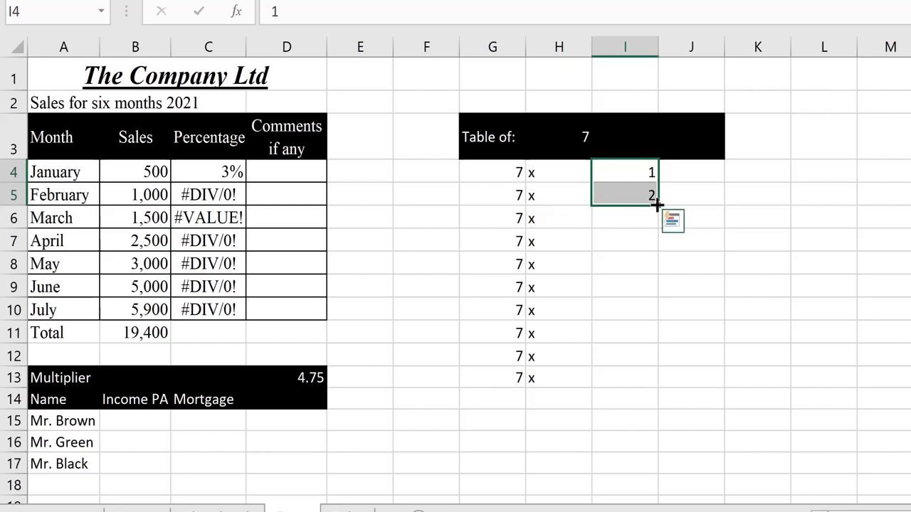
left_click_drag(656, 205, 628, 382)
- AutoFit column H to the 'x' and column I to the multipliers 1–10
left_click(552, 171)
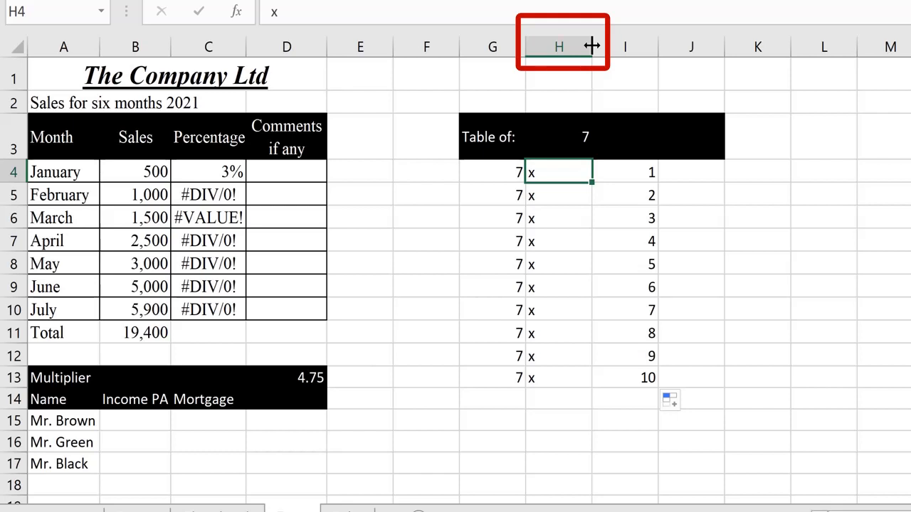
double_click(592, 45)
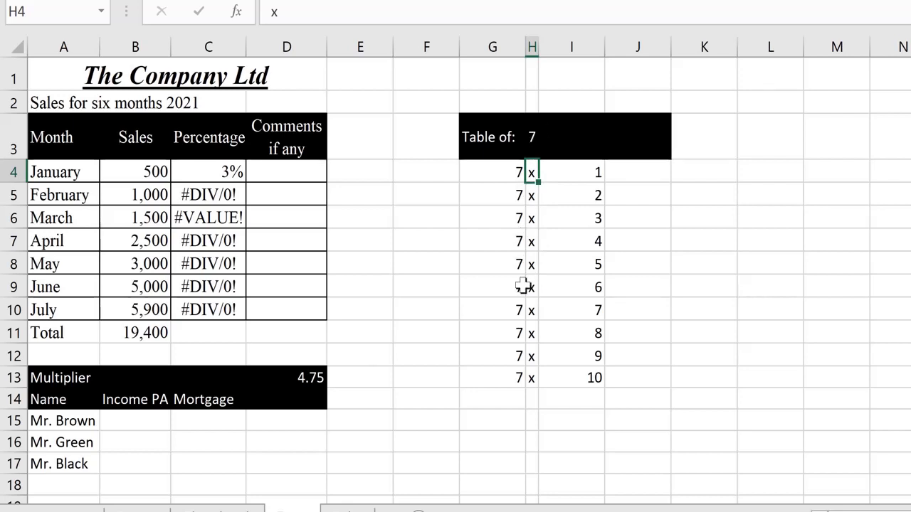
double_click(604, 44)
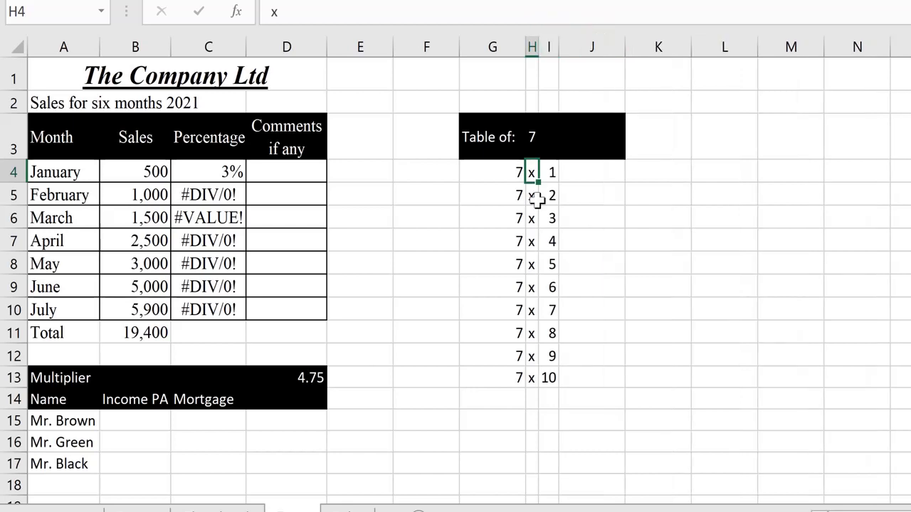
- Enter the formula =G4*I4 in J4 so it shows 7
left_click(590, 173)
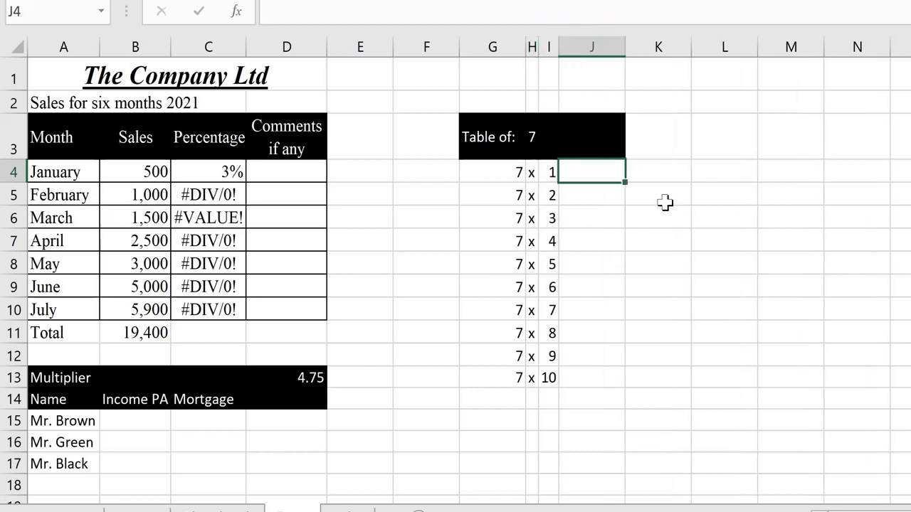
type("=")
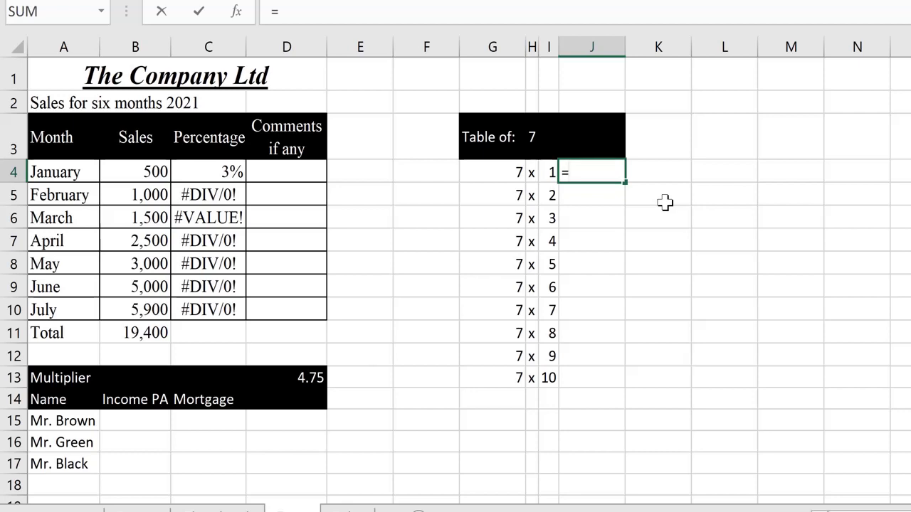
key("Left")
key("Left")
key("Left")
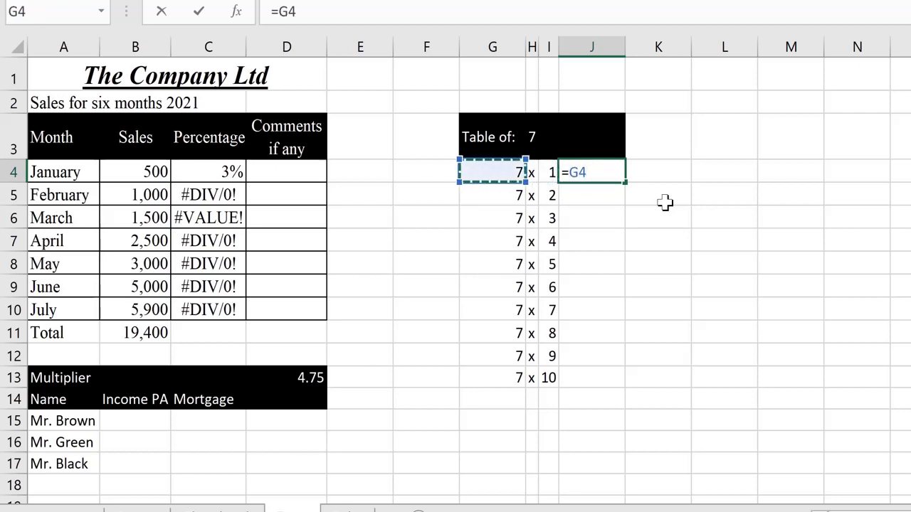
type("*")
key("Left")
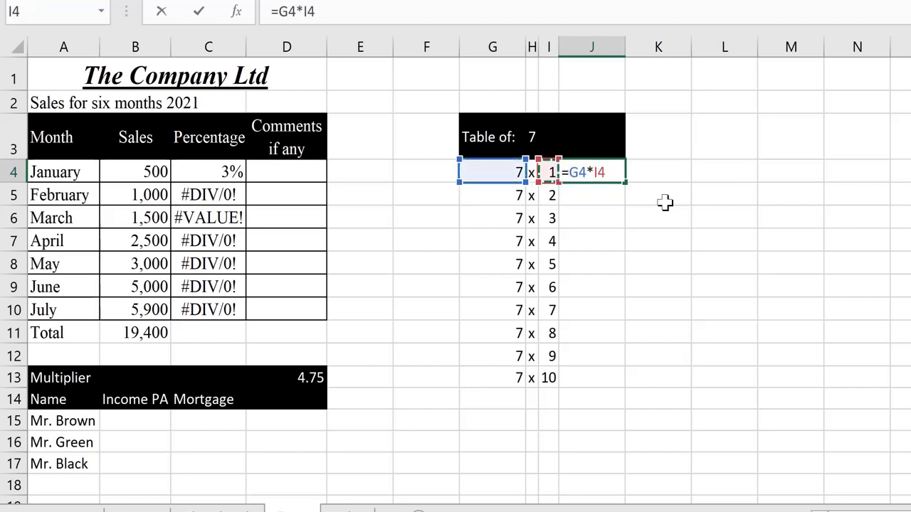
key("Return")
key("Up")
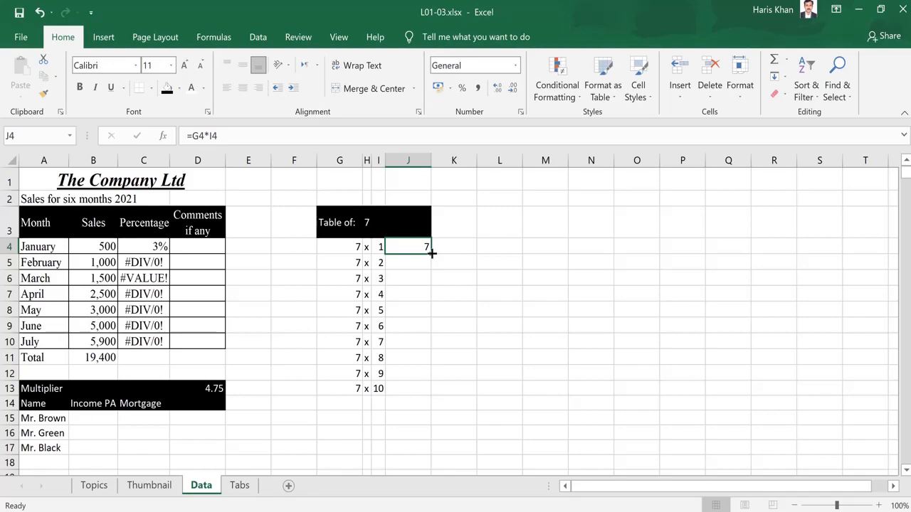
- Fill J4's formula down to J13, giving 14 through 70, then select J5:J13
left_click_drag(431, 253, 427, 395)
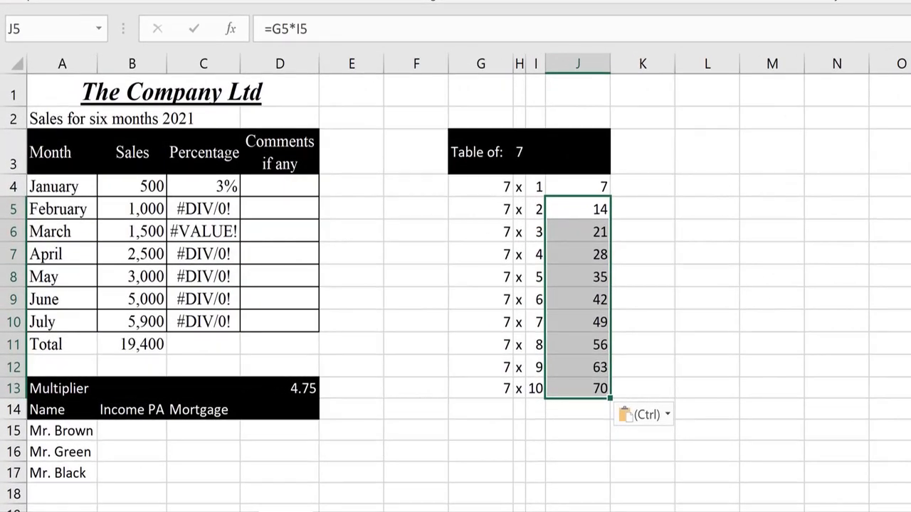
key("Up")
key("Down")
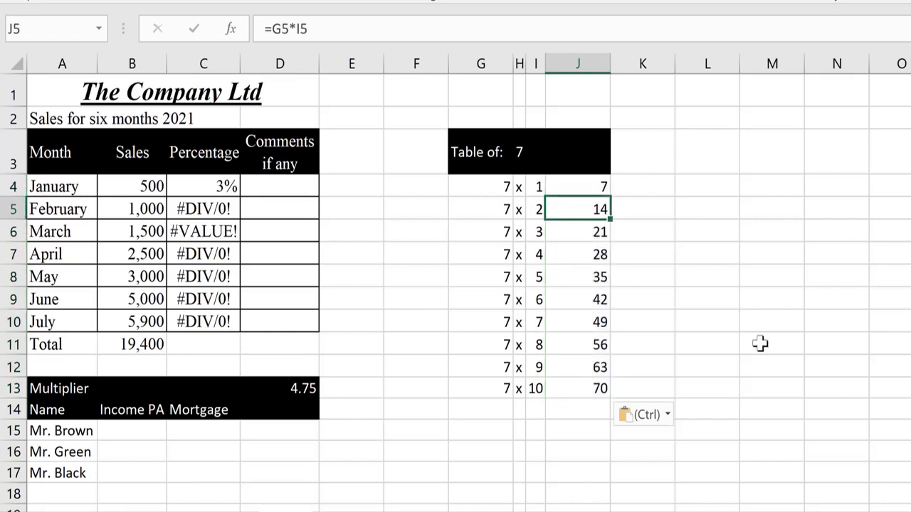
key("shift+Down")
key("shift+Down")
key("shift+Down")
key("shift+Down")
key("shift+Down")
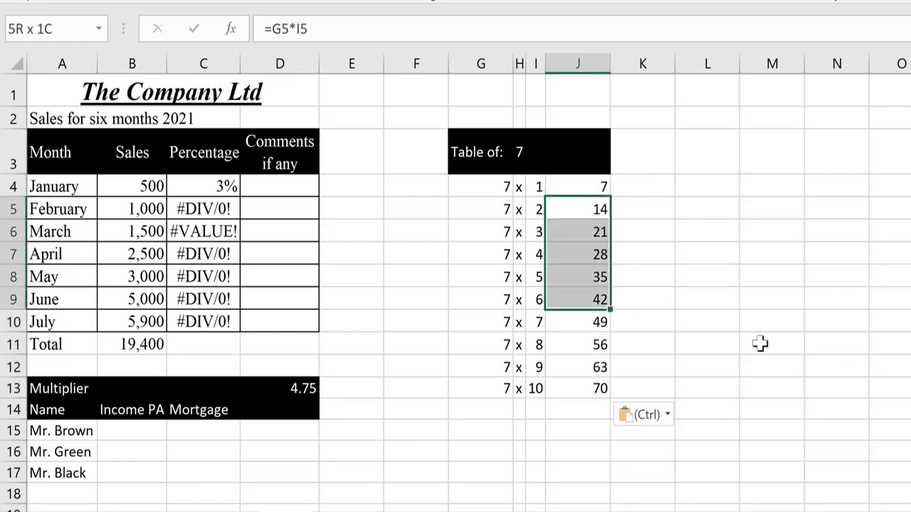
key("shift+Down")
key("shift+Down")
key("shift+Down")
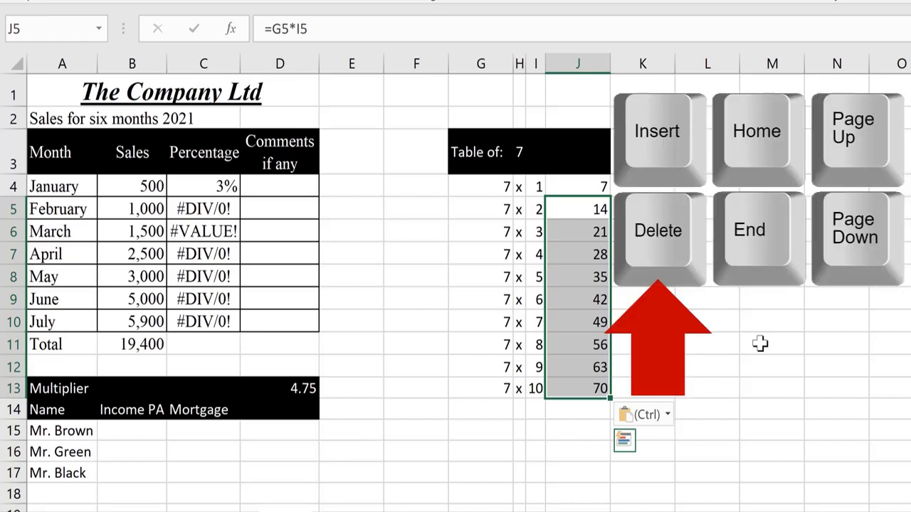
- Delete the results in J5:J13 and review J4's =G4*I4 formula and its source cells
key("Delete")
key("Down")
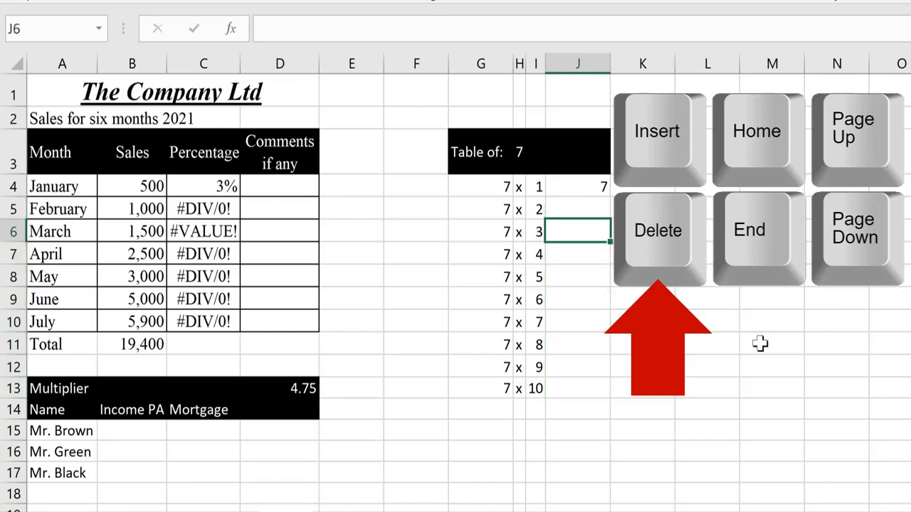
key("Up")
key("Up")
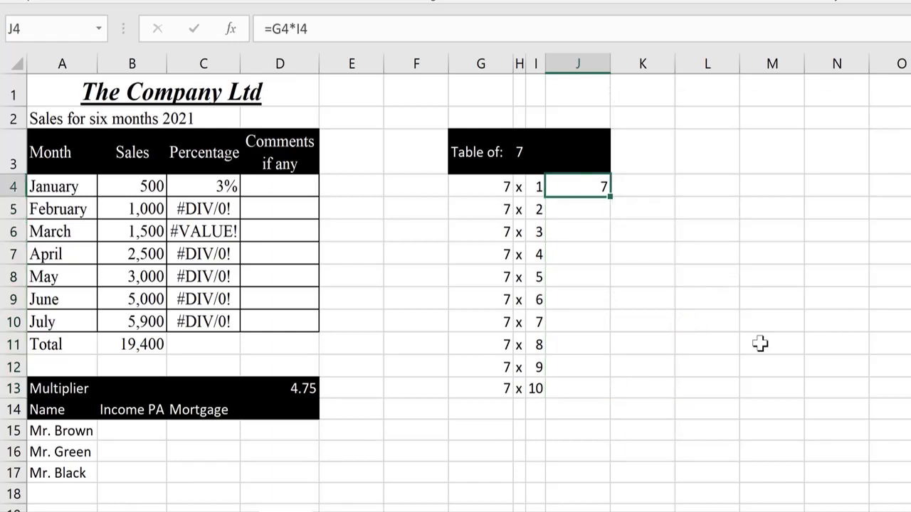
key("Left")
key("Left")
key("Left")
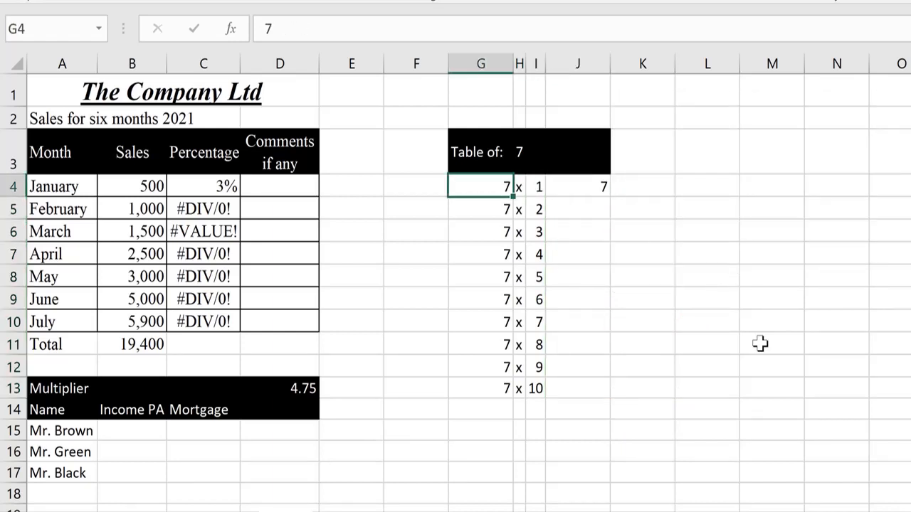
key("Right")
key("Right")
key("Right")
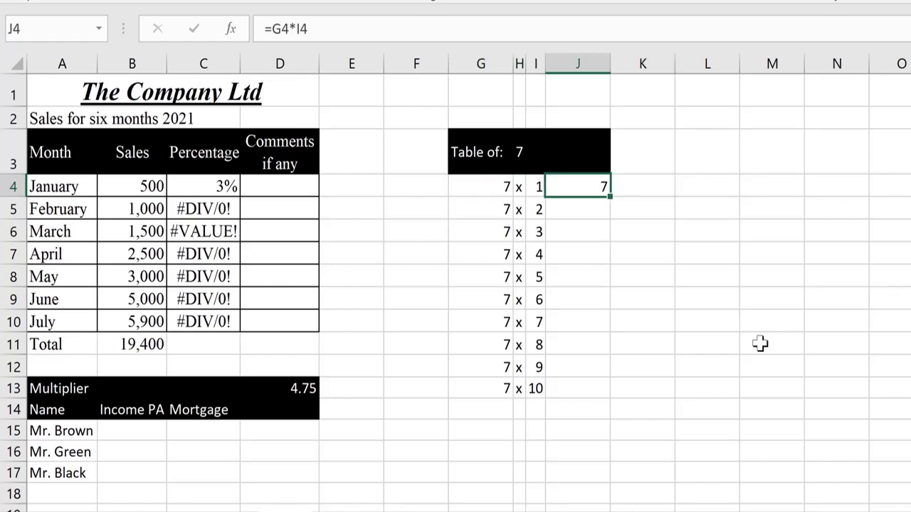
key("Down")
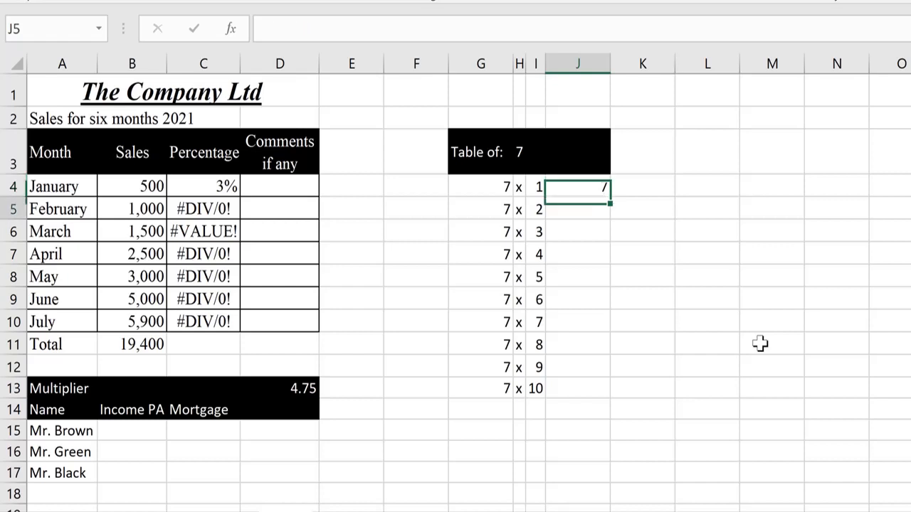
key("shift+Down")
key("shift+Down")
key("shift+Down")
key("shift+Down")
key("shift+Down")
key("shift+Down")
key("shift+Down")
key("shift+Down")
key("shift+Down")
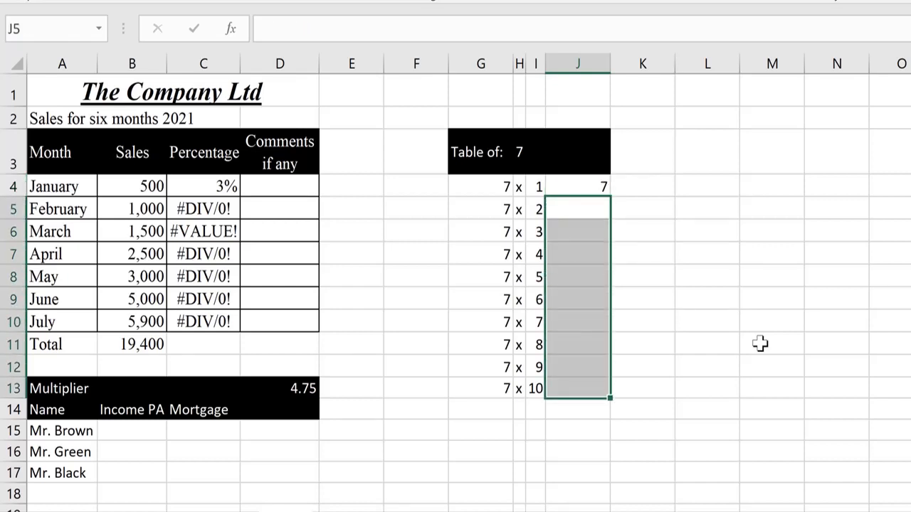
key("Up")
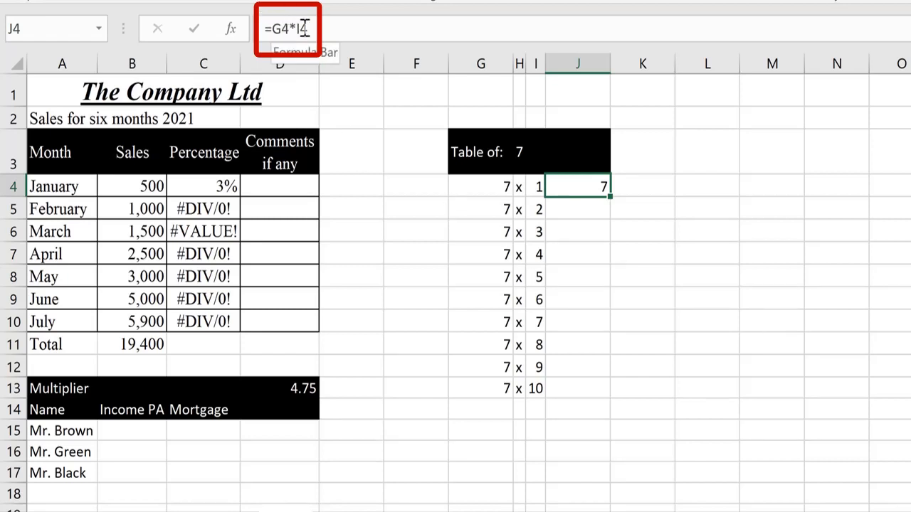
- Copy J4's formula and paste it into J5:J13
key("ctrl+c")
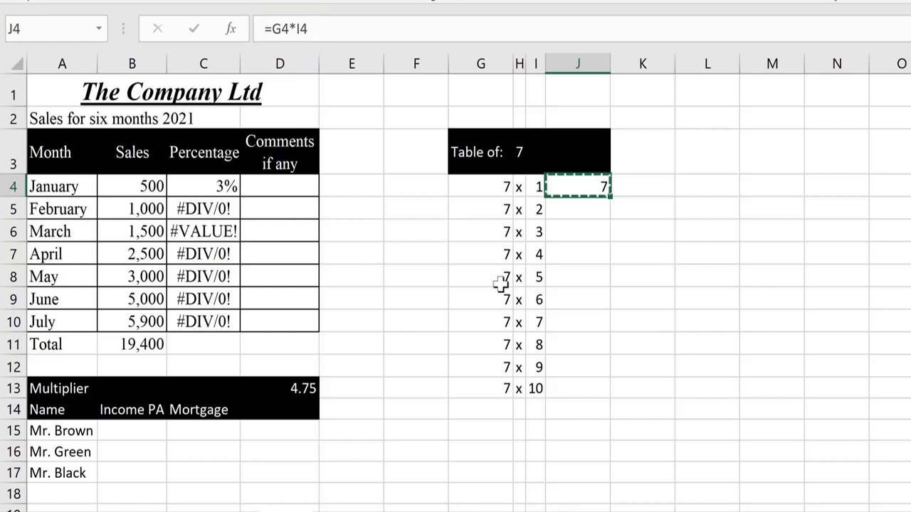
key("Down")
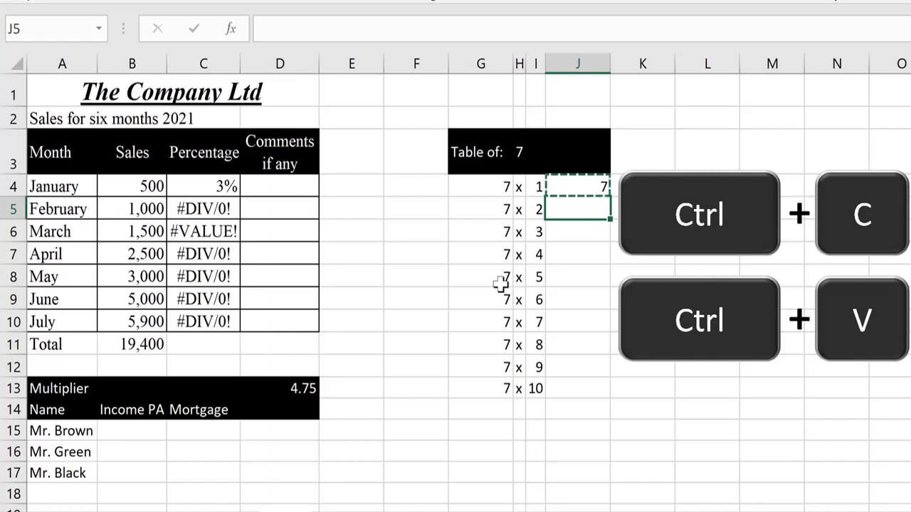
key("shift+Down")
key("shift+Down")
key("shift+Down")
key("shift+Down")
key("shift+Down")
key("shift+Down")
key("shift+Down")
key("shift+Down")
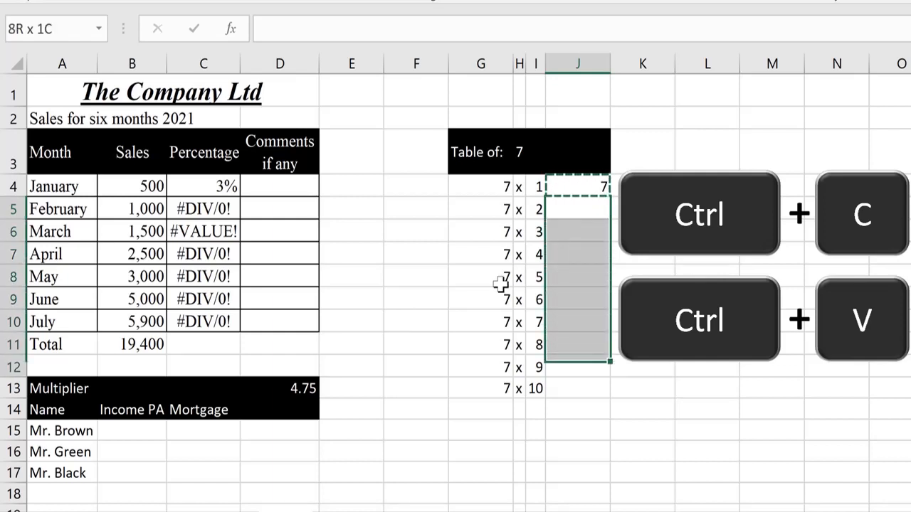
key("ctrl+v")
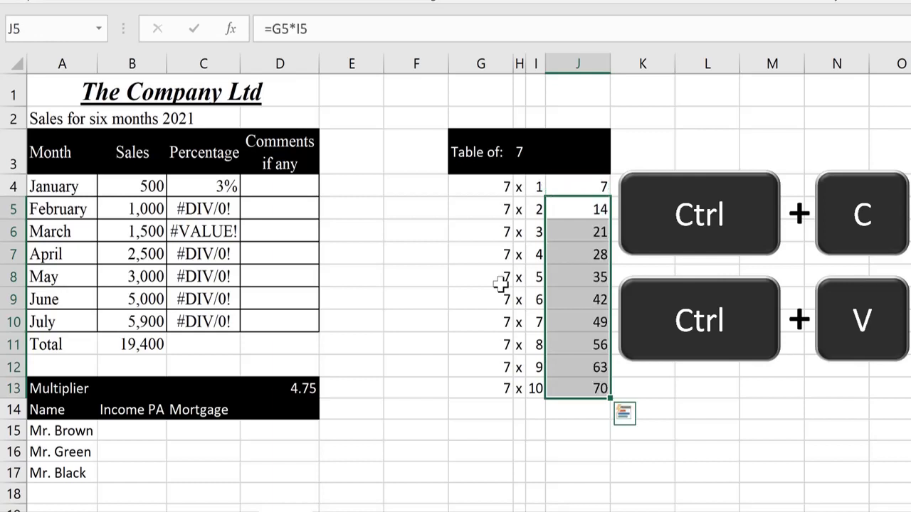
key("Up")
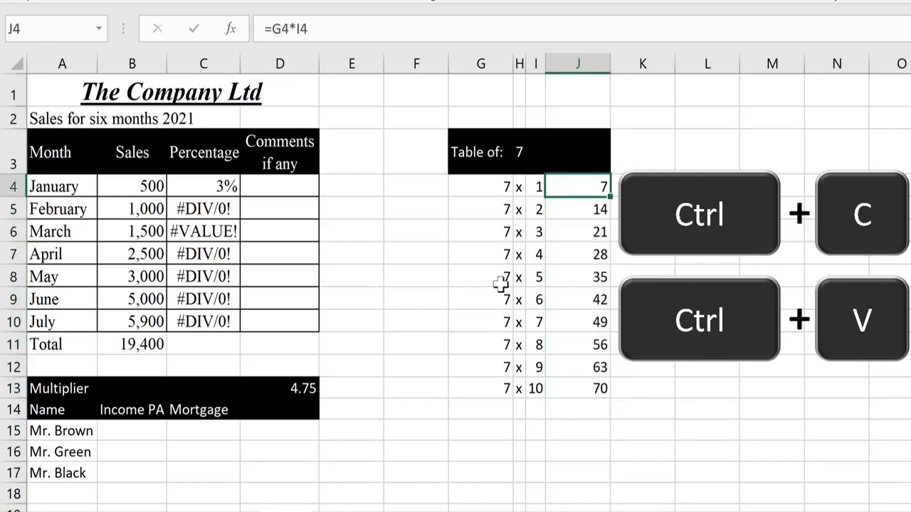
- Clear J5:J13 again, recopy J4, and select J5:J13 as the paste range
key("Down")
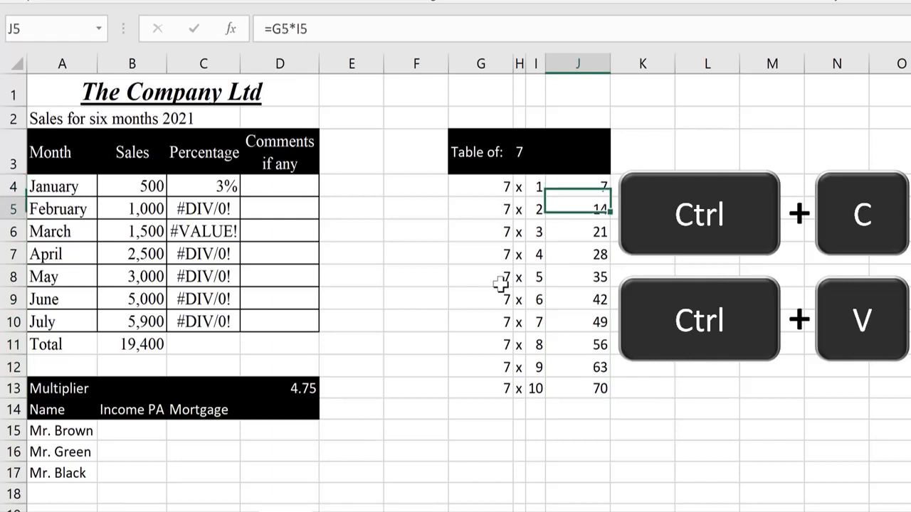
key("ctrl+shift+Down")
key("Delete")
key("Up")
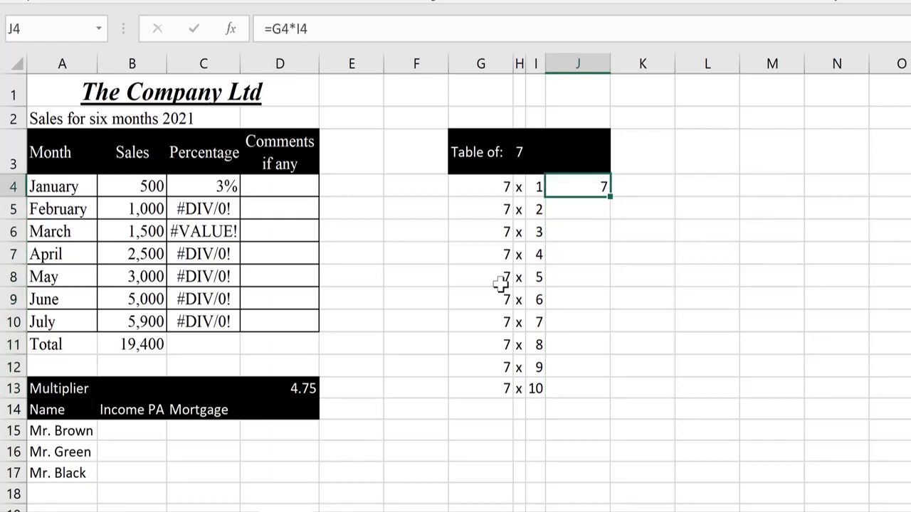
key("ctrl+c")
key("Down")
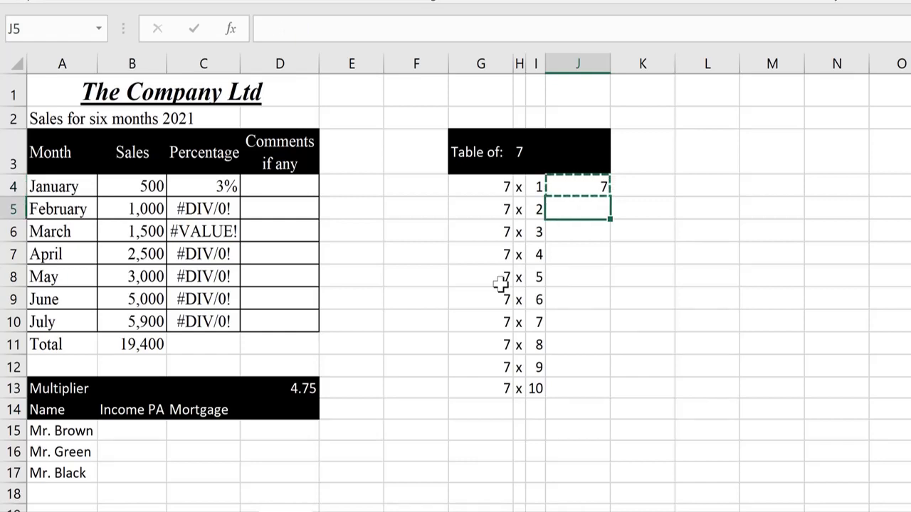
key("shift+Down")
key("shift+Down")
key("shift+Down")
key("shift+Down")
key("shift+Down")
key("shift+Down")
key("shift+Down")
key("shift+Down")
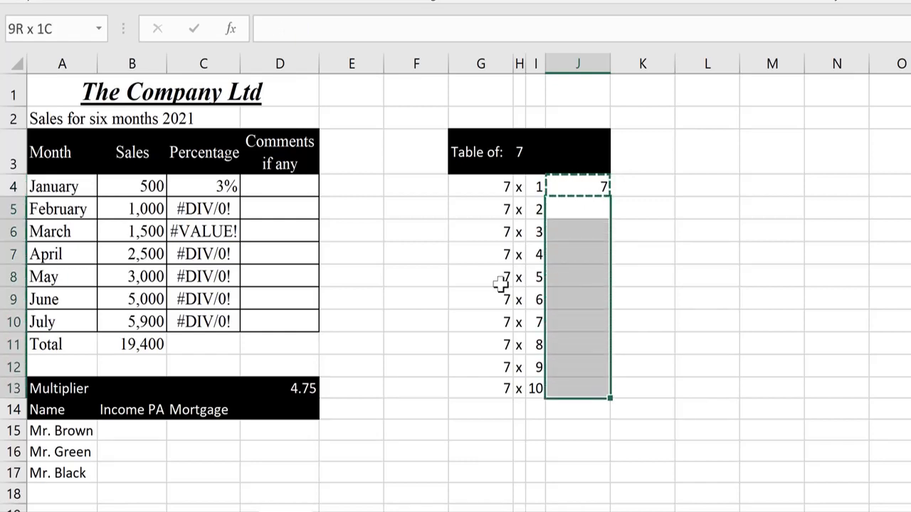
- Paste J4's formula as Formulas only into J5:J13, giving 14 through 70
right_click(575, 228)
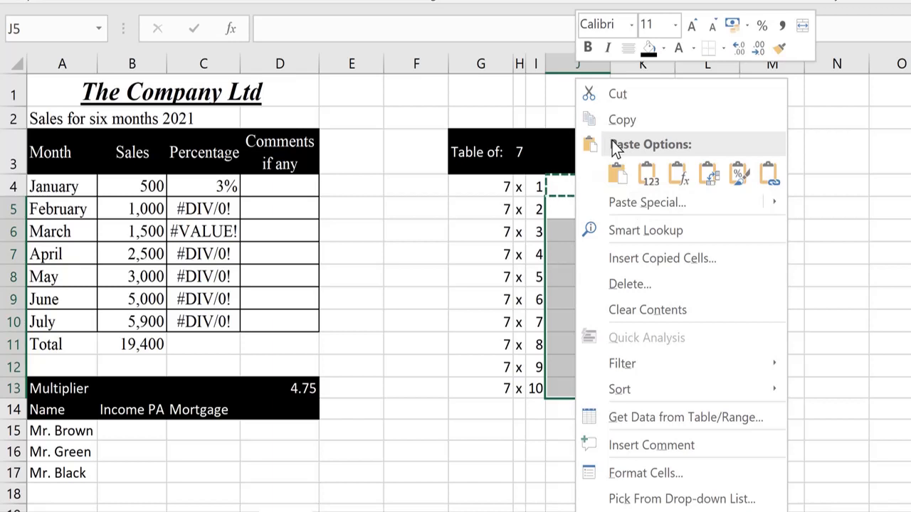
left_click(676, 175)
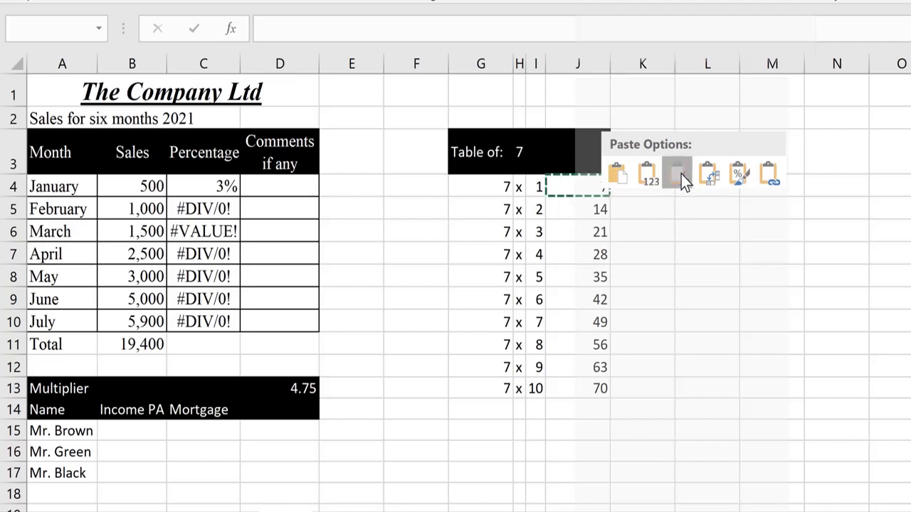
left_click(681, 176)
key("Escape")
key("Up")
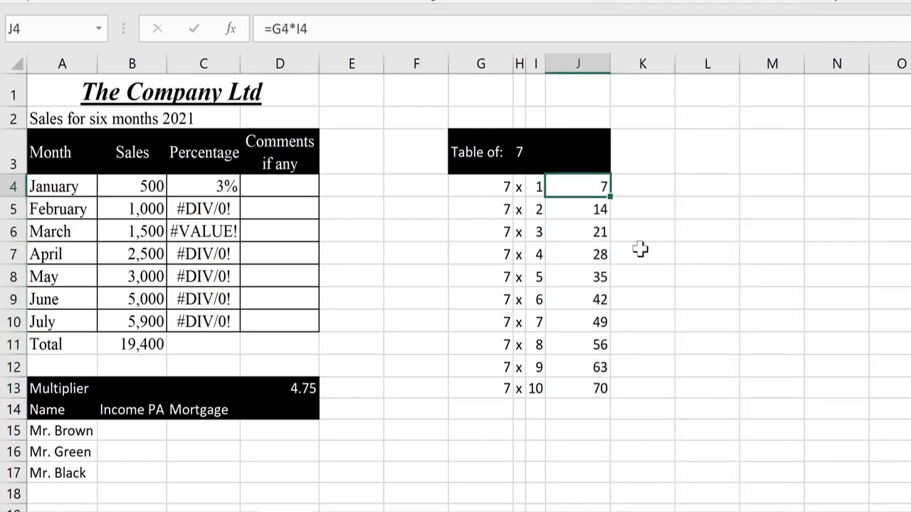
key("Down")
key("Down")
key("Down")
key("Down")
key("Down")
key("Down")
key("Down")
key("Down")
key("Down")
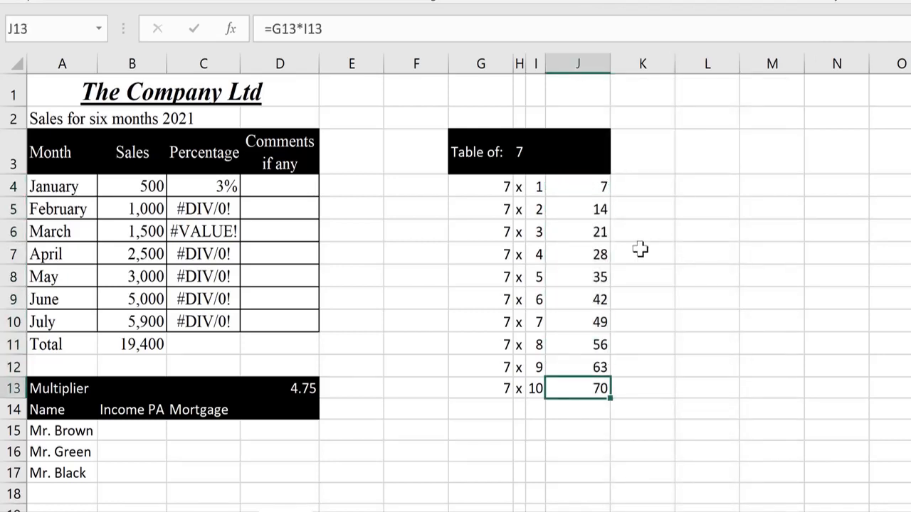
key("Up")
key("Up")
key("Up")
key("Up")
key("Up")
key("Up")
key("Up")
key("Up")
key("Up")
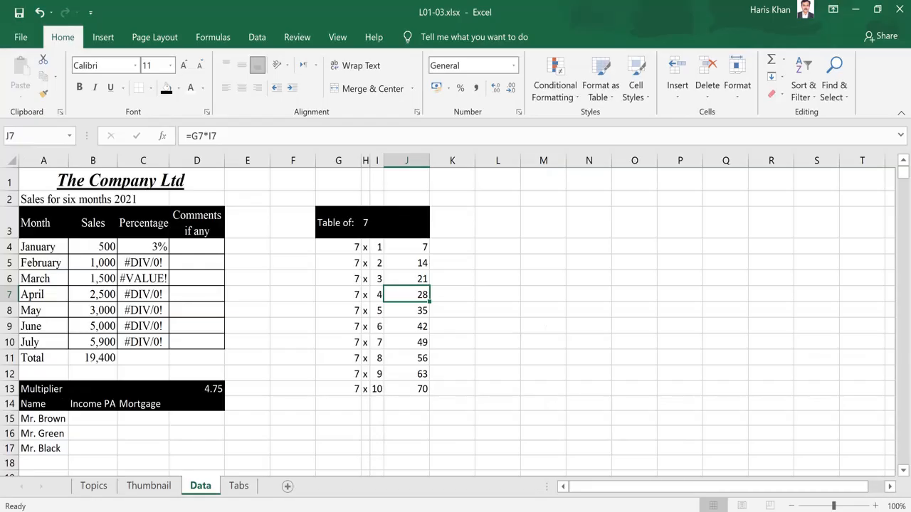
key("Up")
key("Up")
key("Up")
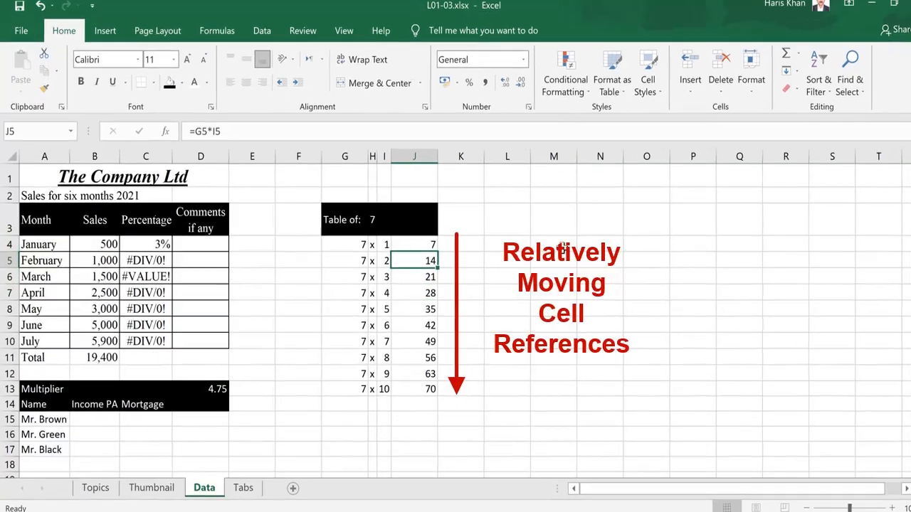
key("ctrl+c")
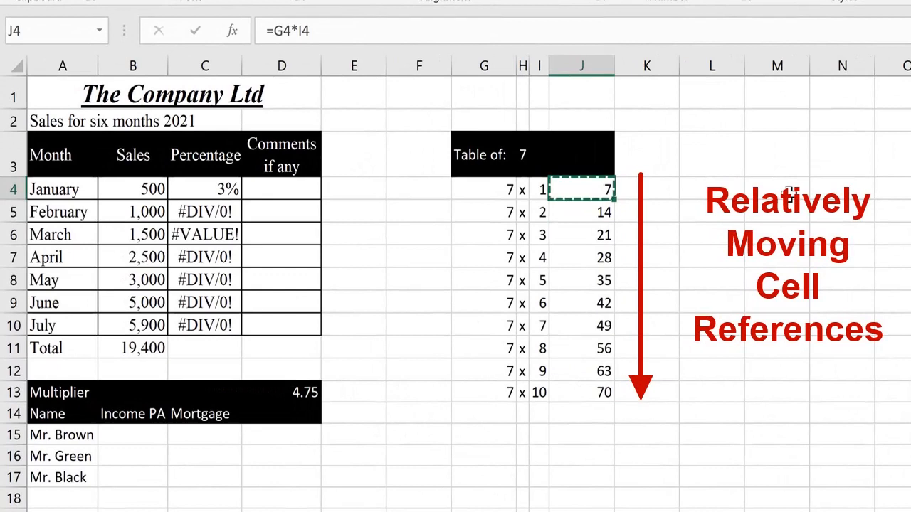
key("Down")
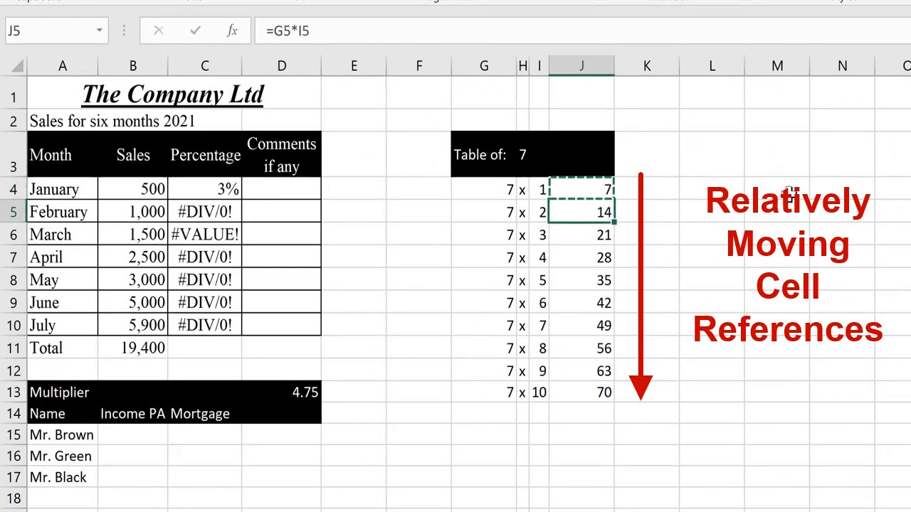
key("shift+Down")
key("shift+Down")
key("shift+Down")
key("shift+Down")
key("shift+Down")
key("shift+Down")
key("shift+Down")
key("shift+Down")
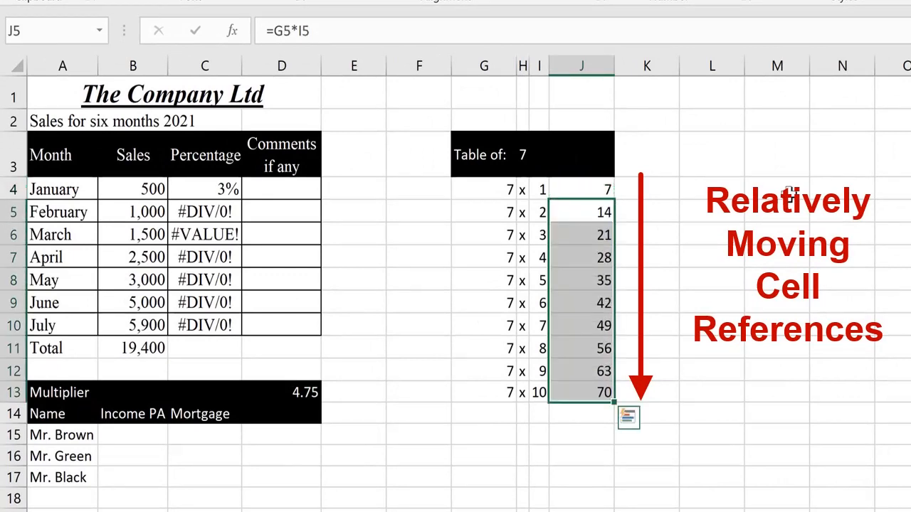
key("Up")
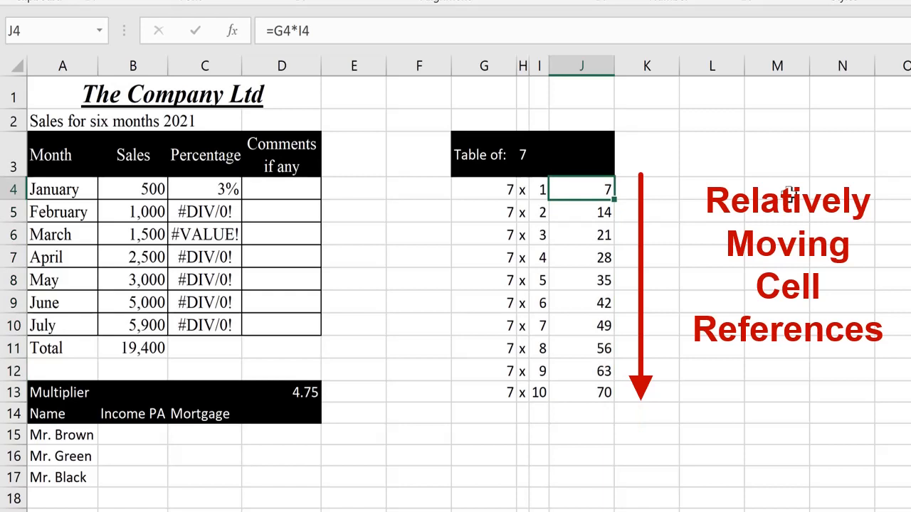
key("F2")
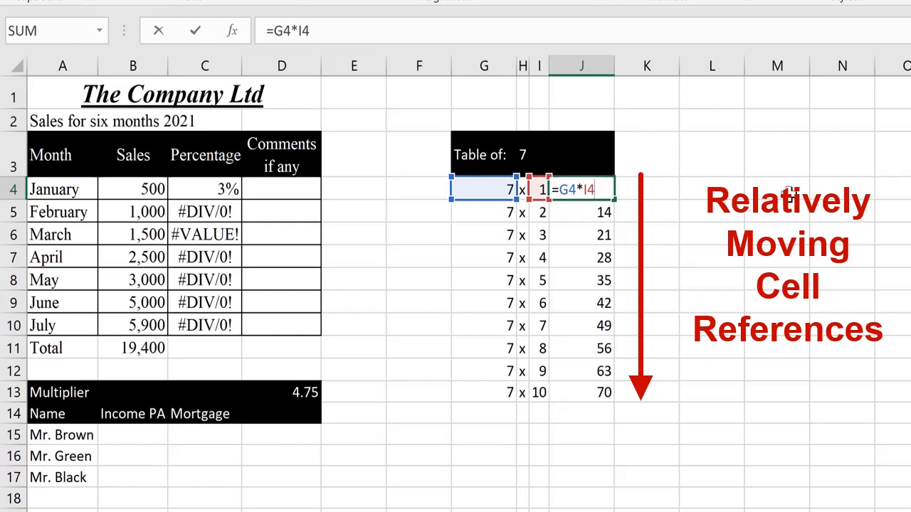
key("Return")
key("F2")
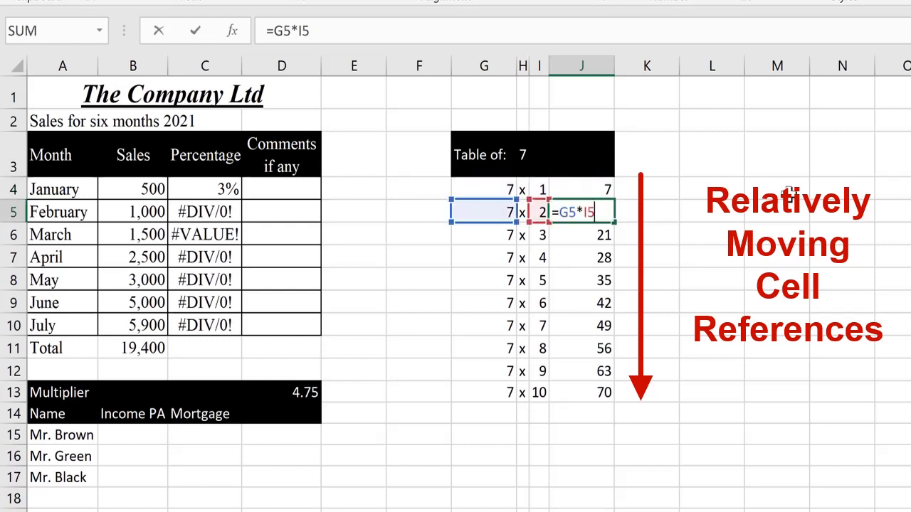
key("Return")
key("F2")
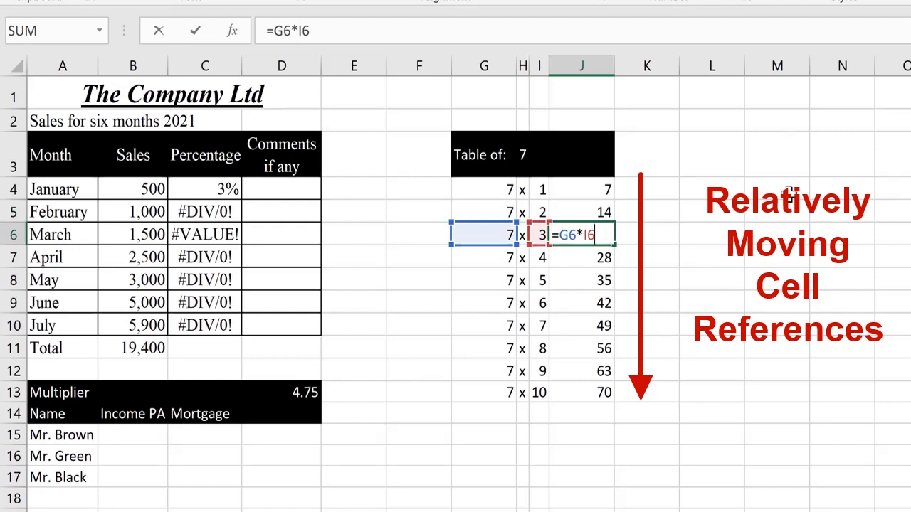
key("Return")
key("F2")
key("Return")
key("F2")
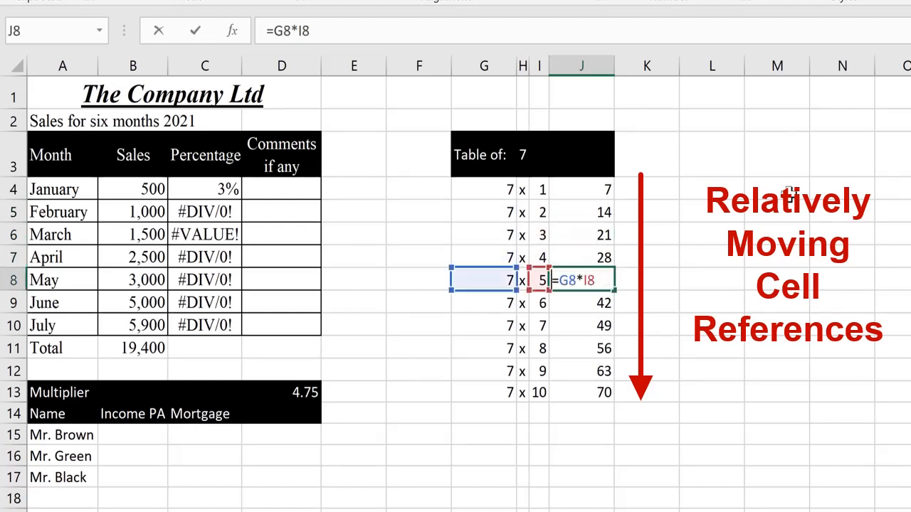
key("Return")
key("F2")
key("Return")
key("F2")
key("Return")
key("F2")
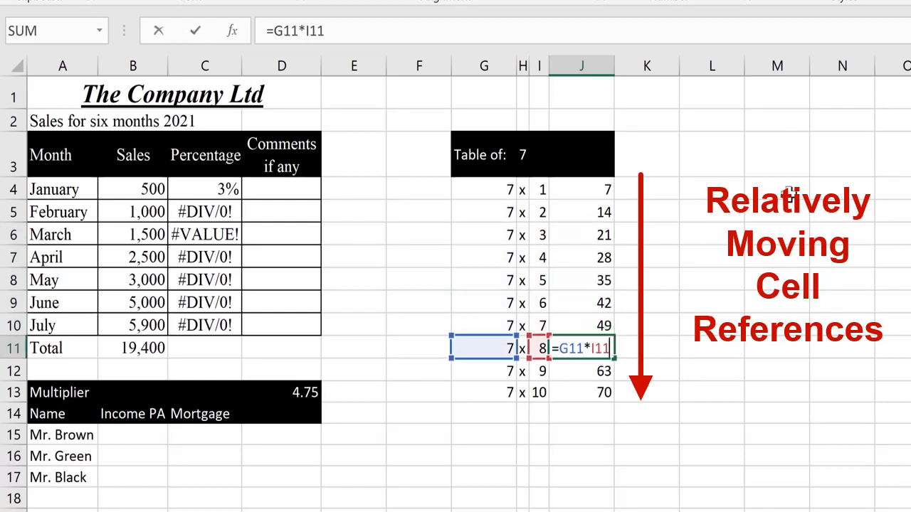
key("Return")
key("F2")
key("Return")
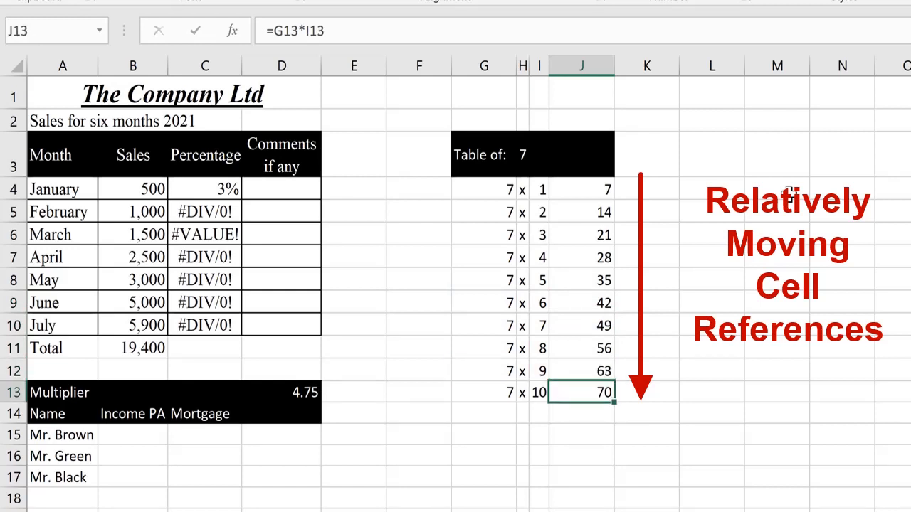
key("F2")
key("Escape")
key("ctrl+Up")
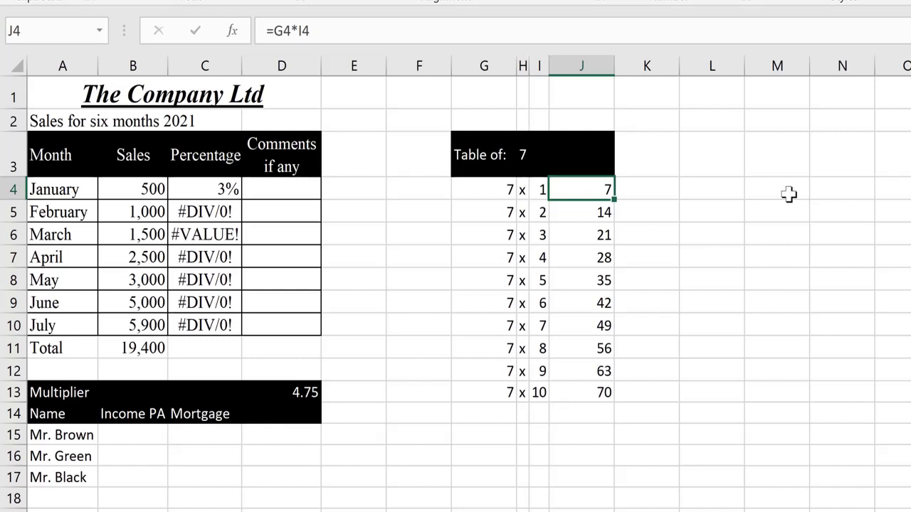
- Display and review the formulas in J4 through J7 with F2
key("F2")
key("Return")
key("F2")
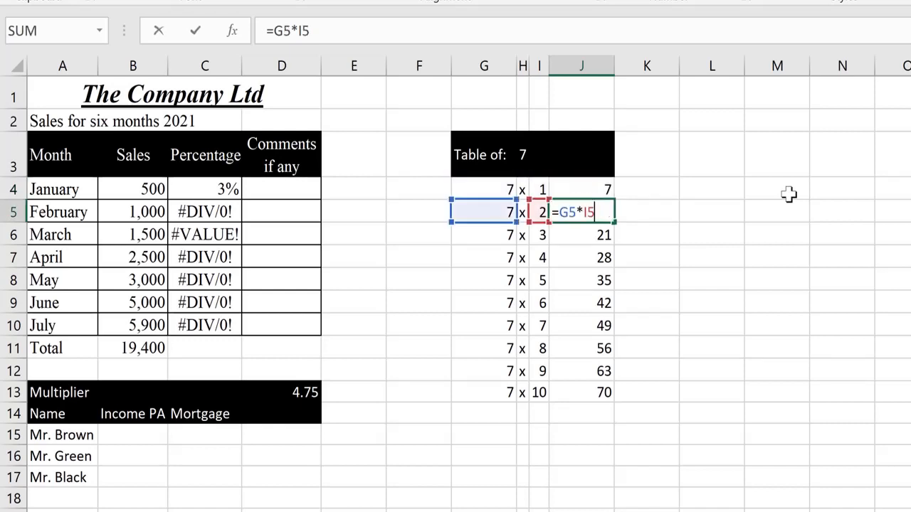
key("Return")
key("F2")
key("Return")
key("F2")
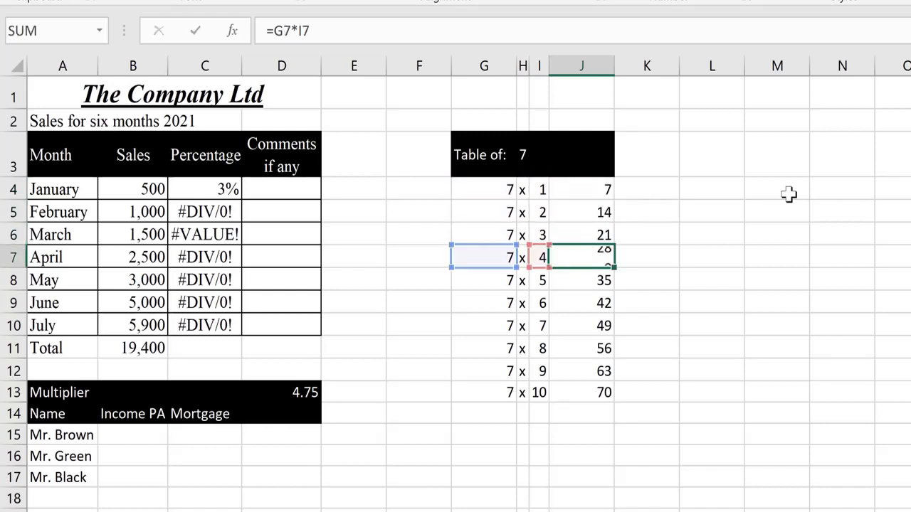
key("Return")
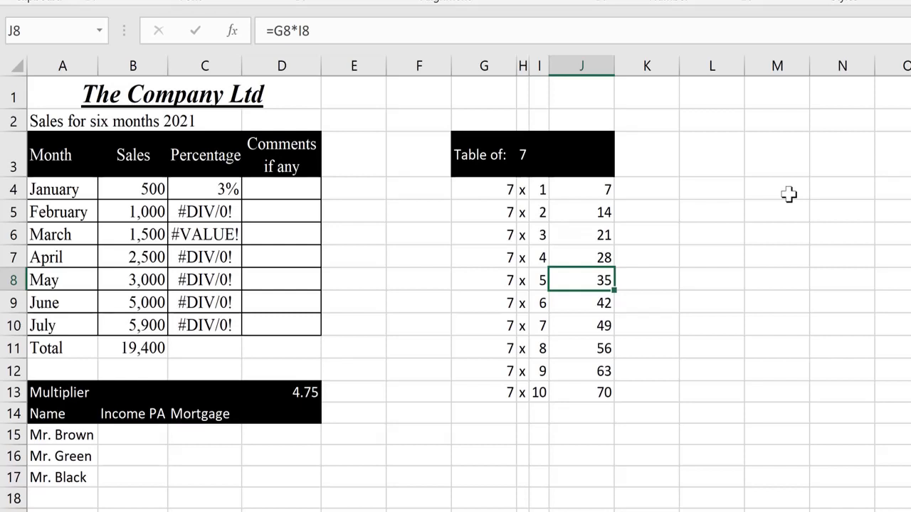
- Copy J8's formula to N8, where it shifts to =K8*M8 and shows 0
key("ctrl+c")
key("Right")
key("Right")
key("Right")
key("Right")
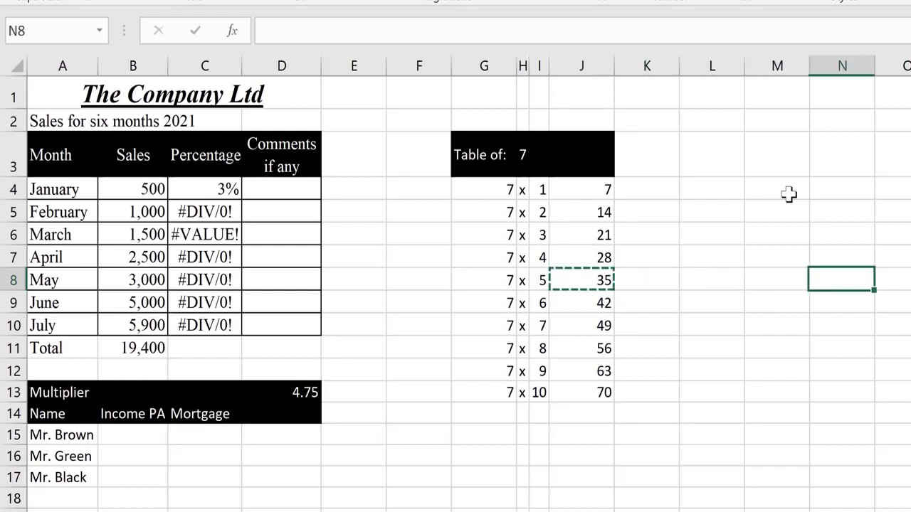
key("ctrl+v")
key("Escape")
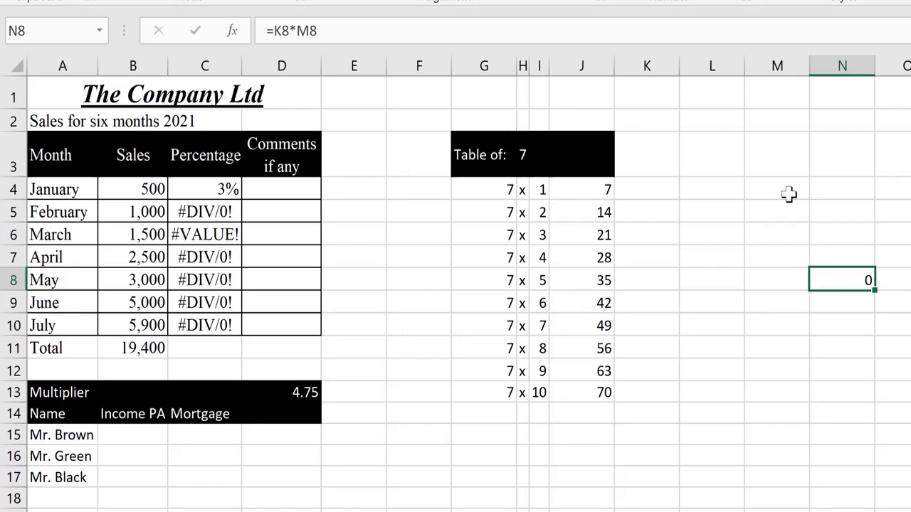
key("F2")
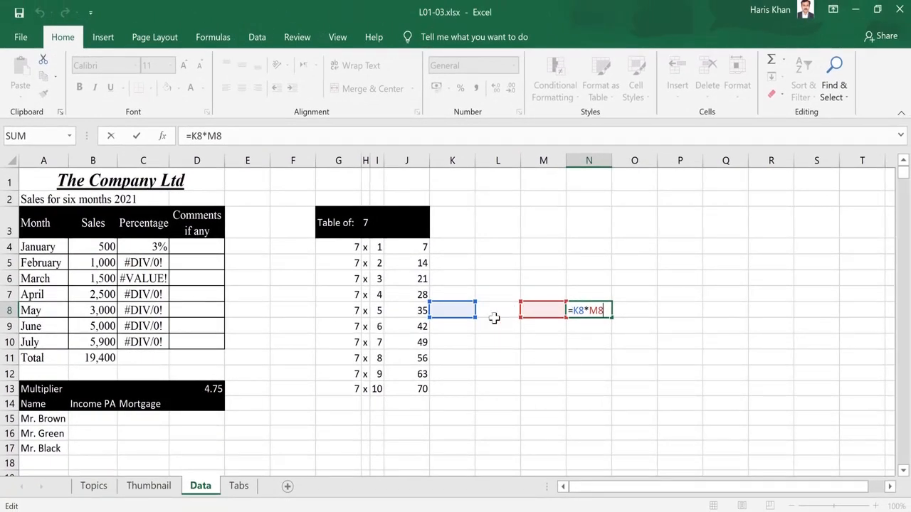
key("Return")
key("Up")
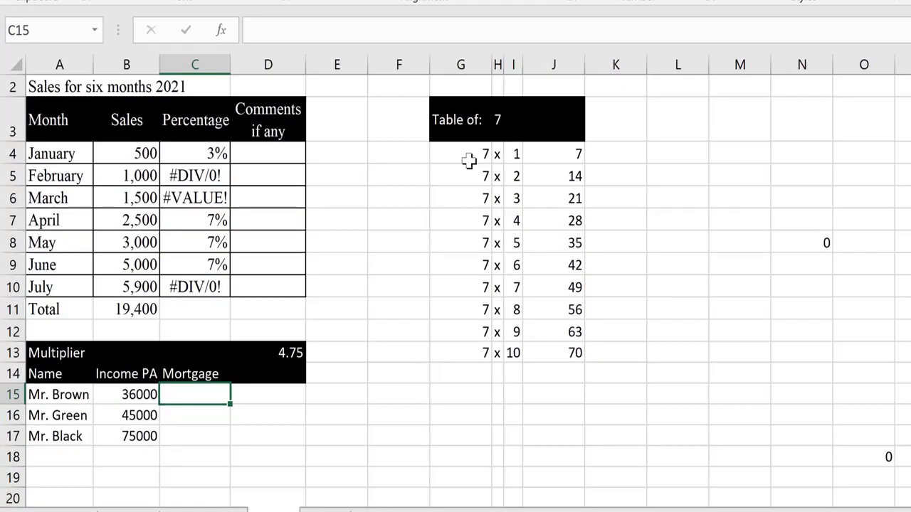
- Delete the 7s from G4:G13
left_click(434, 181)
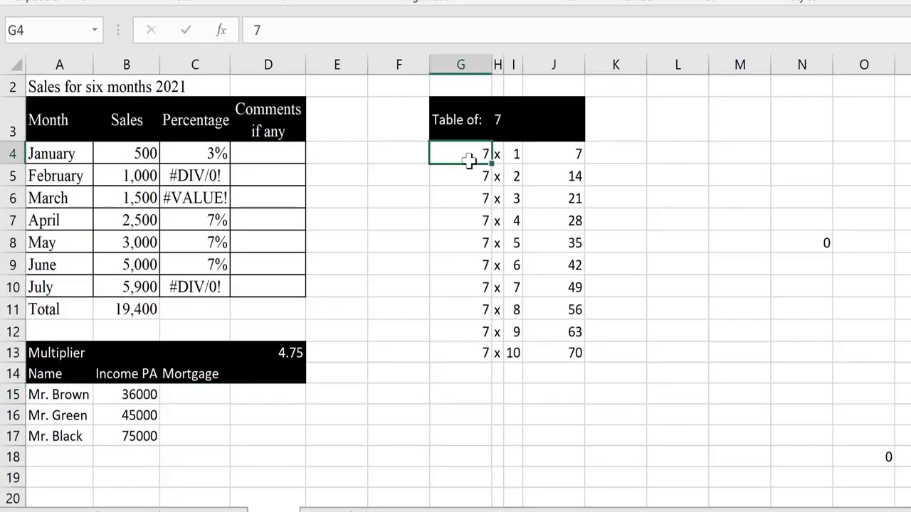
key("ctrl+shift+Down")
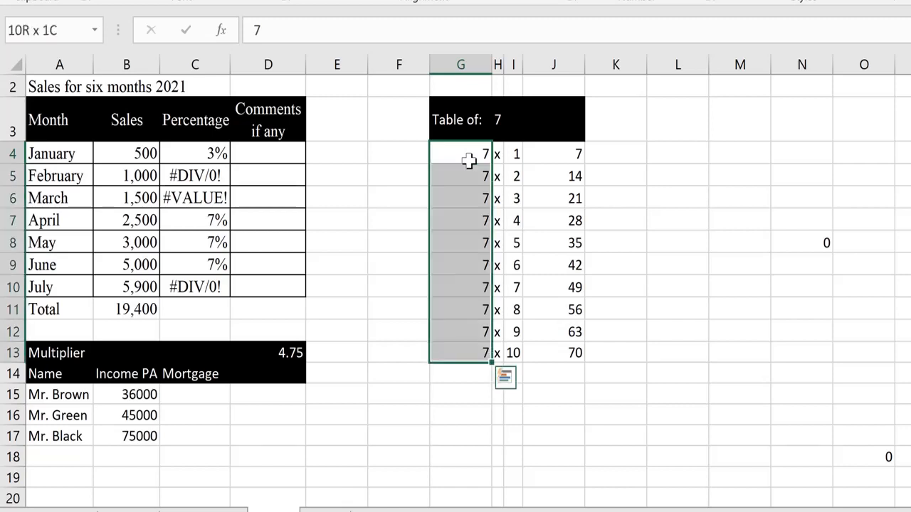
key("Delete")
left_click(468, 161)
- Inspect each formula in J4:J13, now all showing 0, then return to J4
key("Right")
key("Right")
key("Right")
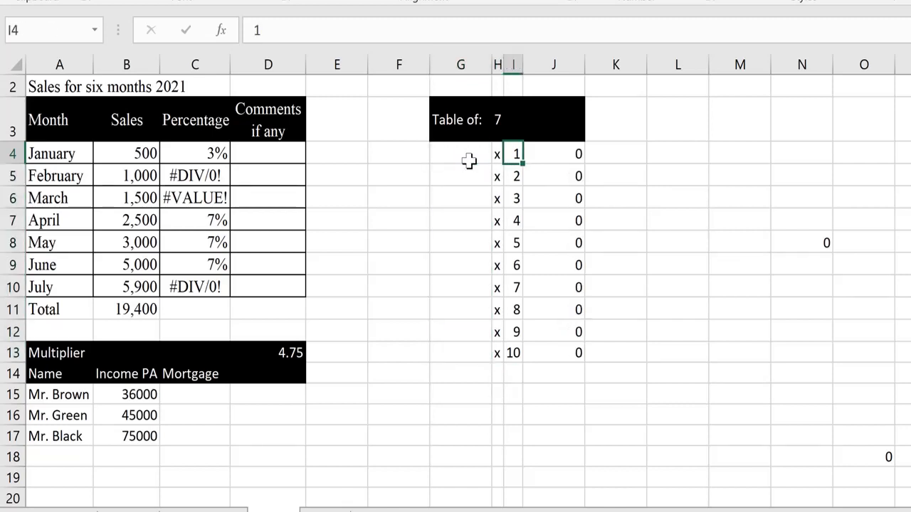
key("F2")
key("Return")
key("F2")
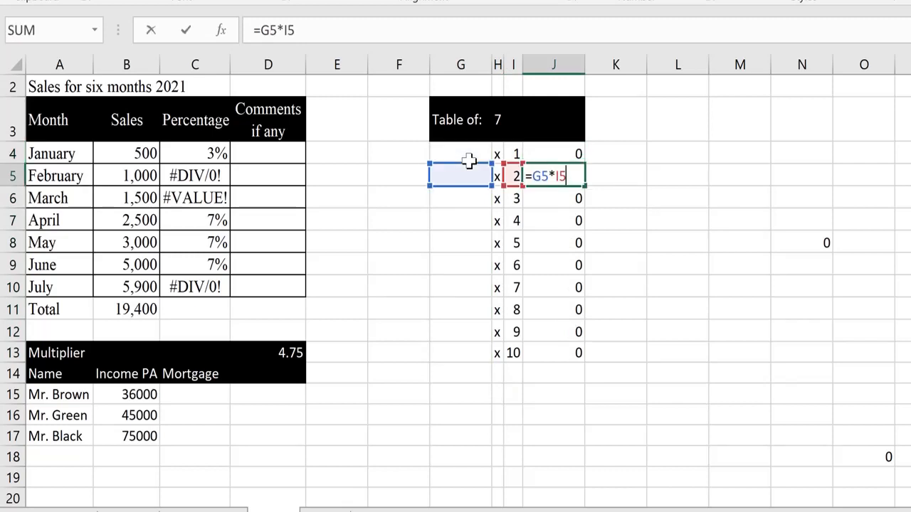
key("Return")
key("F2")
key("Return")
key("F2")
key("Return")
key("F2")
key("Return")
key("F2")
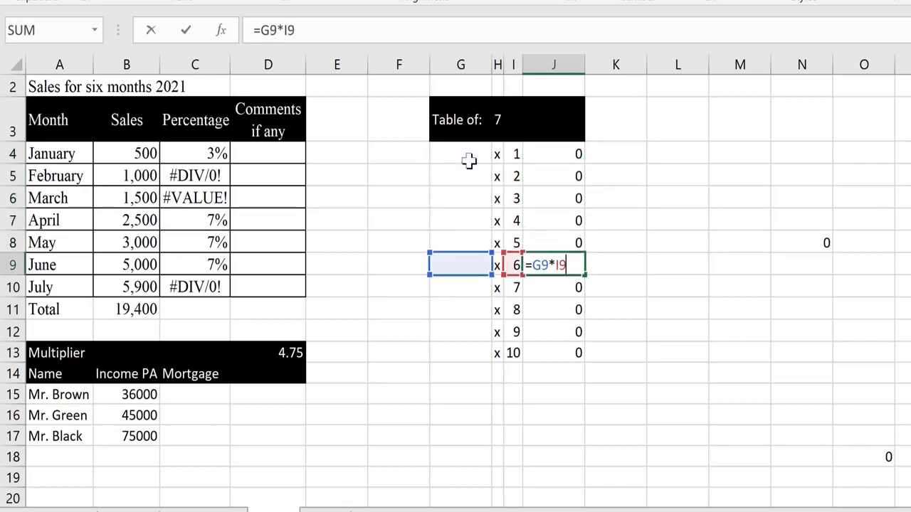
key("Return")
key("F2")
key("Return")
key("F2")
key("Return")
key("F2")
key("Return")
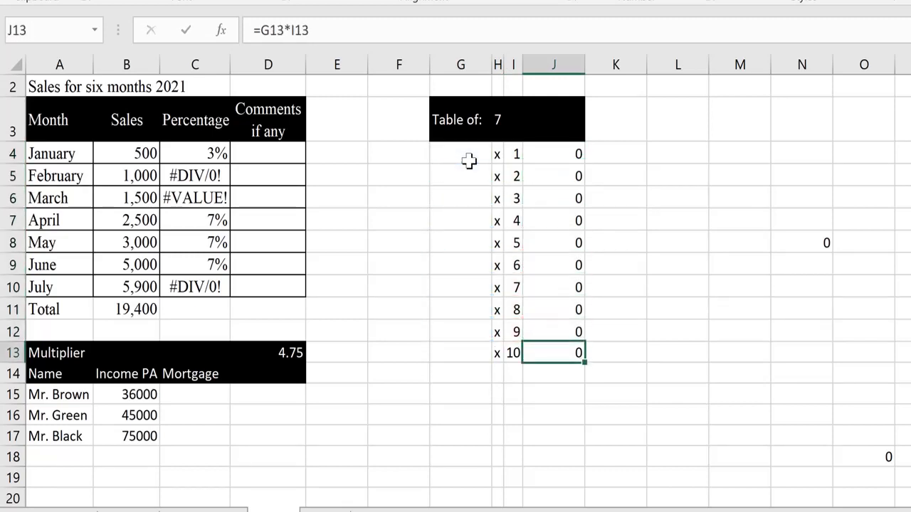
key("F2")
key("Return")
key("Up")
key("ctrl+Up")
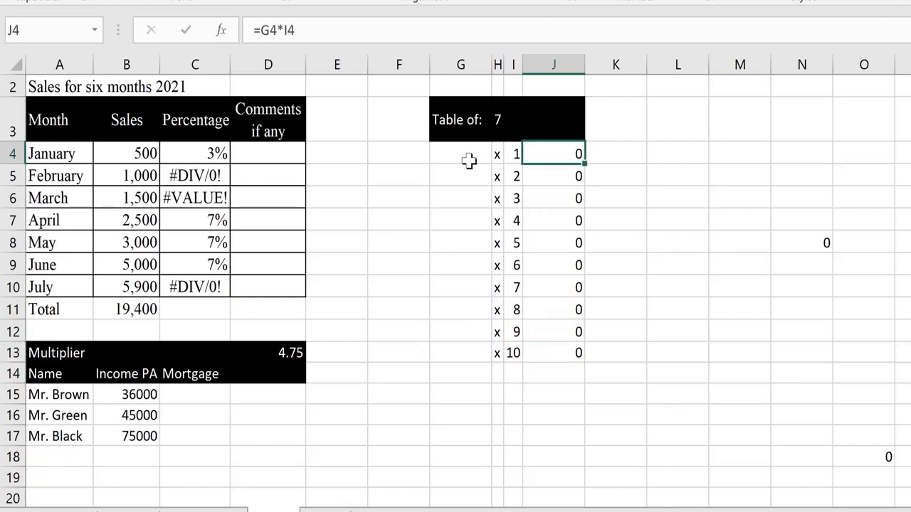
- Enter =I4*$H$3 in J4, locking H3 as absolute, so it shows 7
type("=")
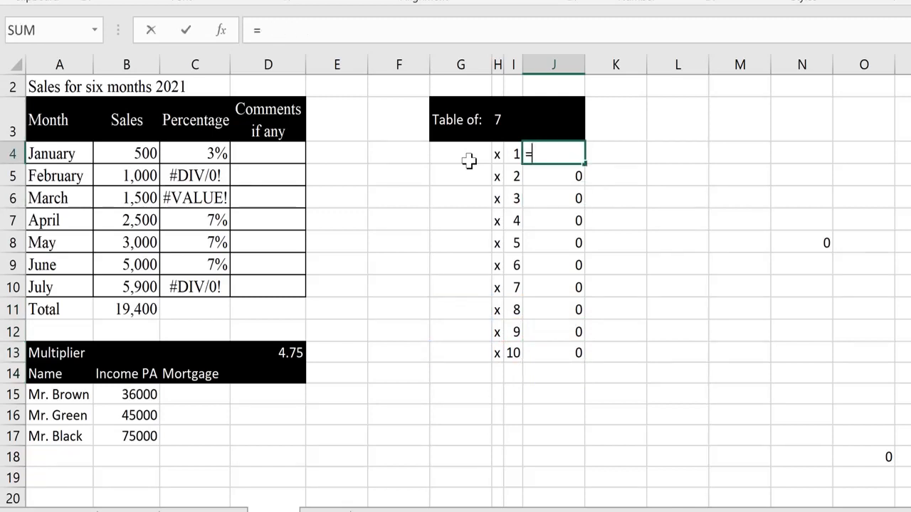
key("Left")
type("*")
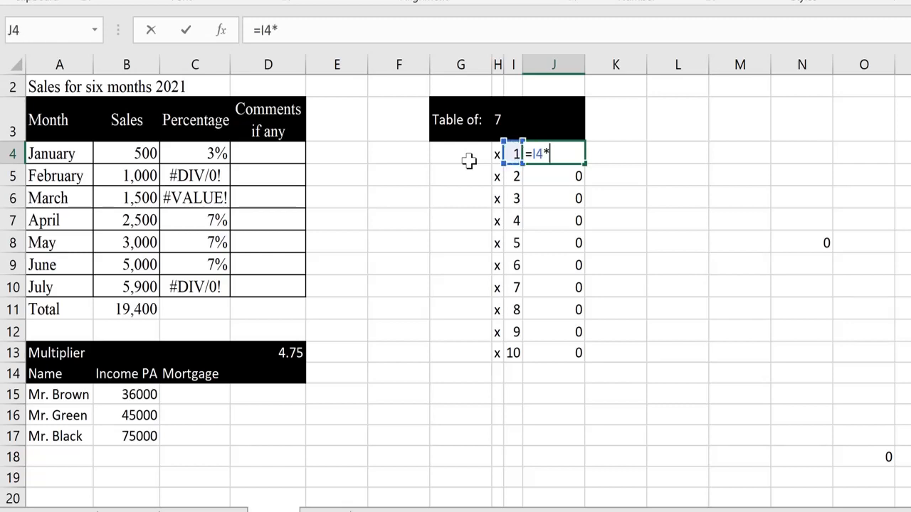
key("Up")
key("Up")
key("Down")
key("Left")
key("Left")
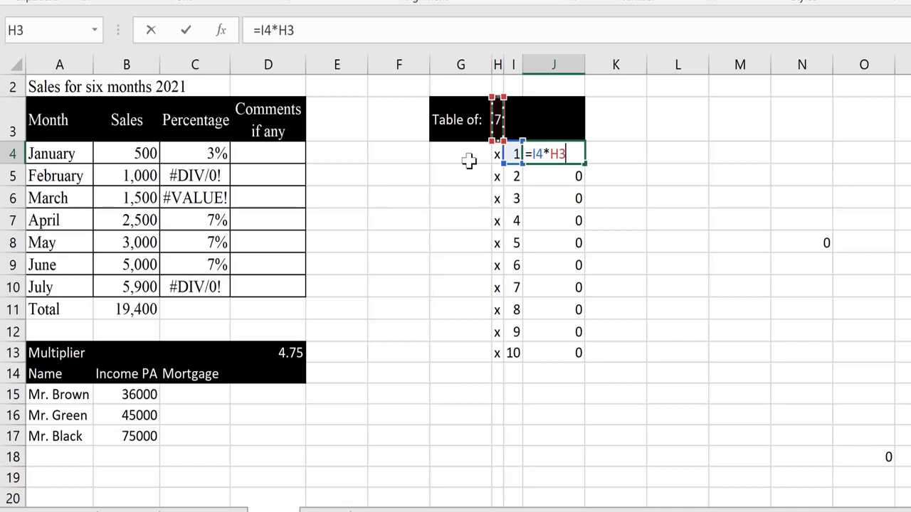
key("F4")
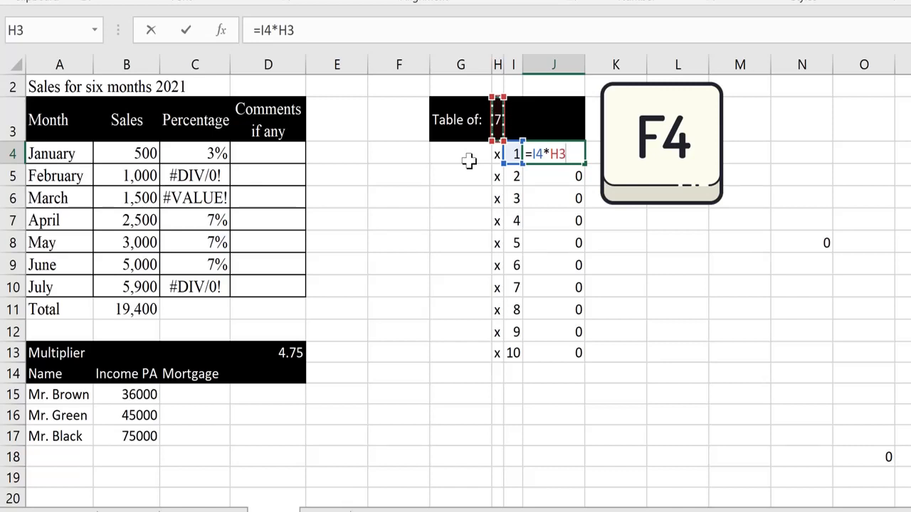
key("F4")
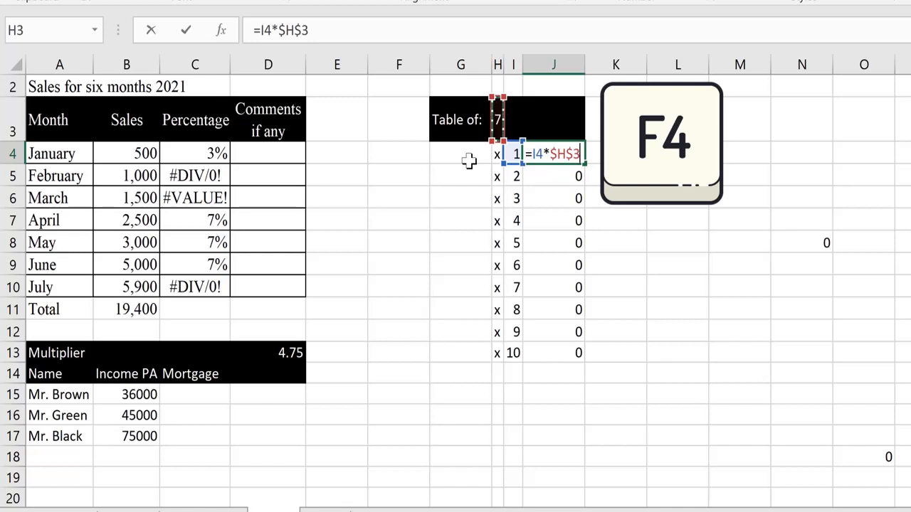
key("Return")
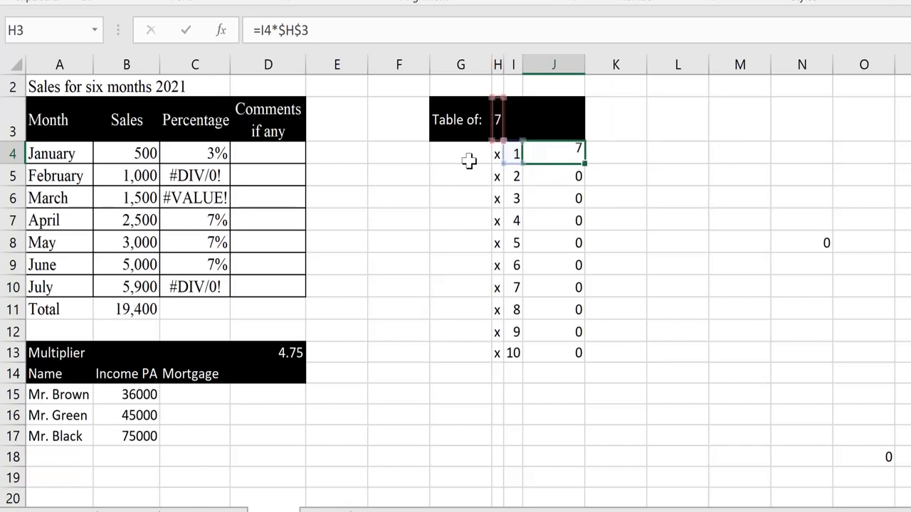
key("Up")
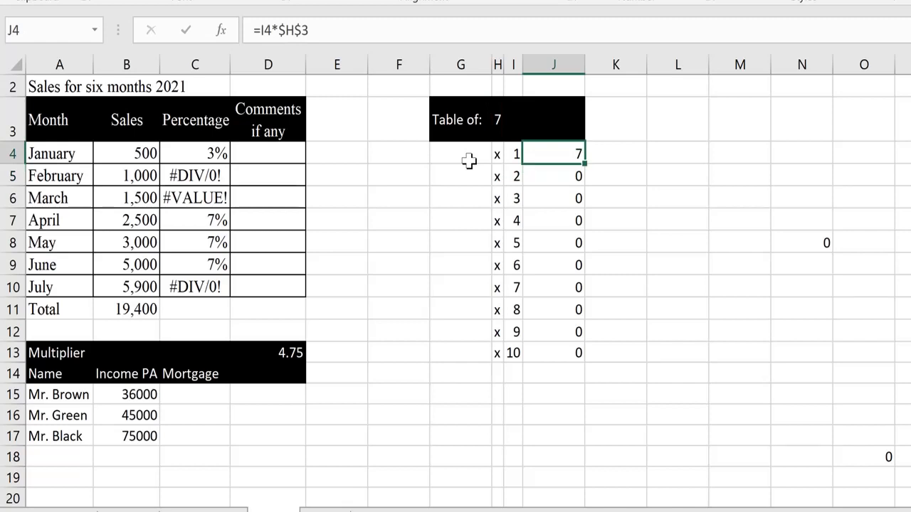
- Copy J4's formula into J5:J13, giving products 14 through 70
key("ctrl+c")
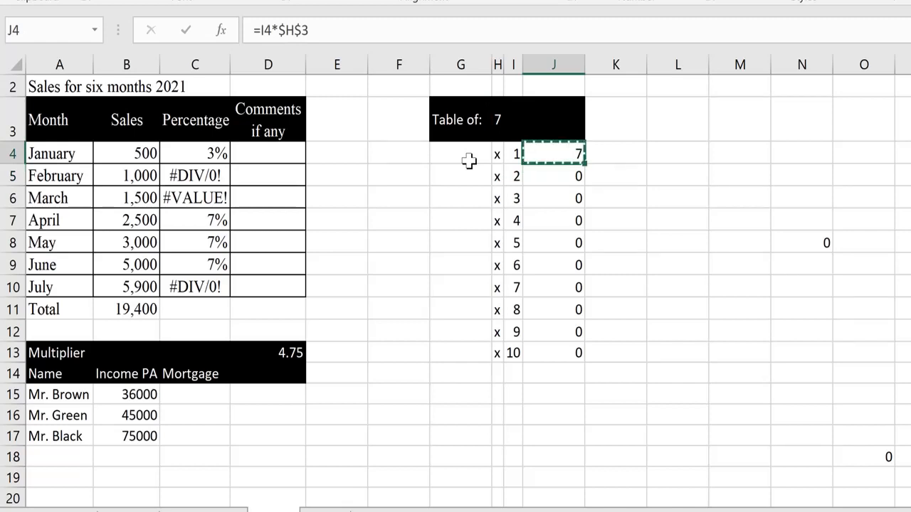
key("Down")
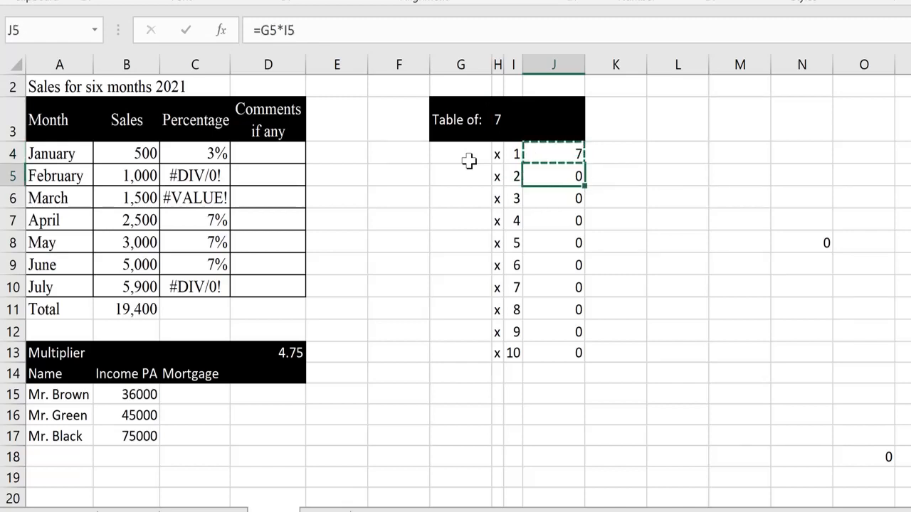
key("ctrl+shift+Down")
key("ctrl+v")
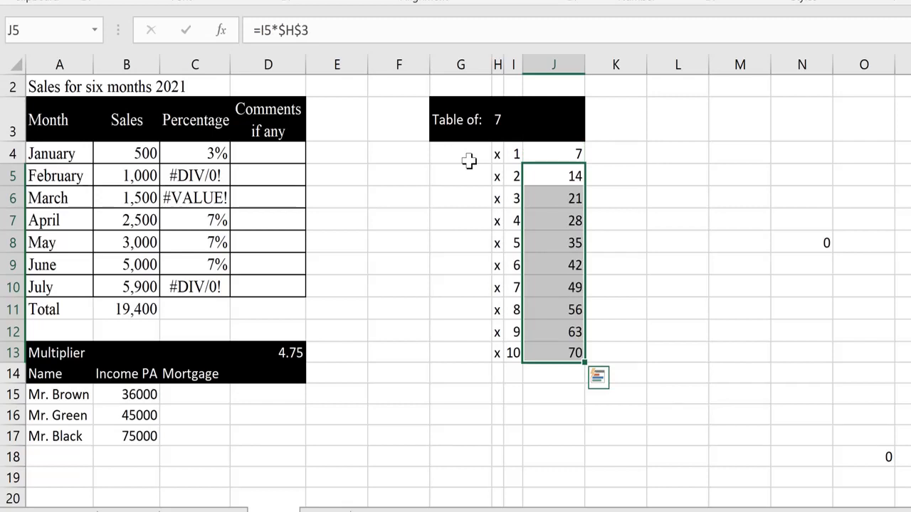
- Review the pasted products from J4 down to J13 and back to J4
key("Up")
key("Down")
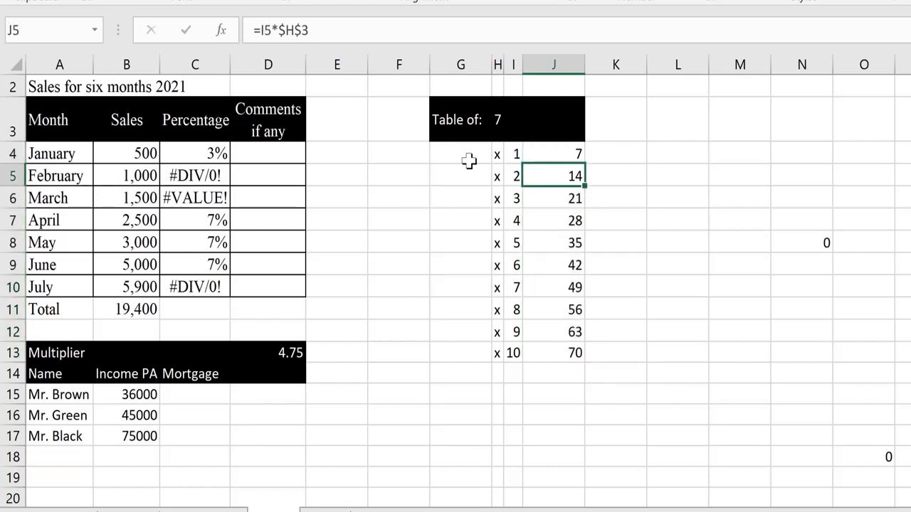
key("ctrl+Down")
key("ctrl+Up")
key("Down")
key("Up")
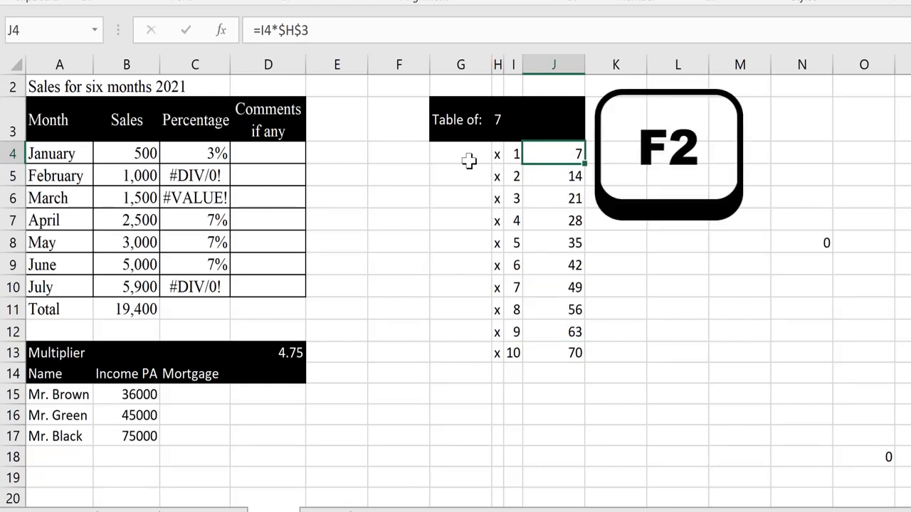
key("F2")
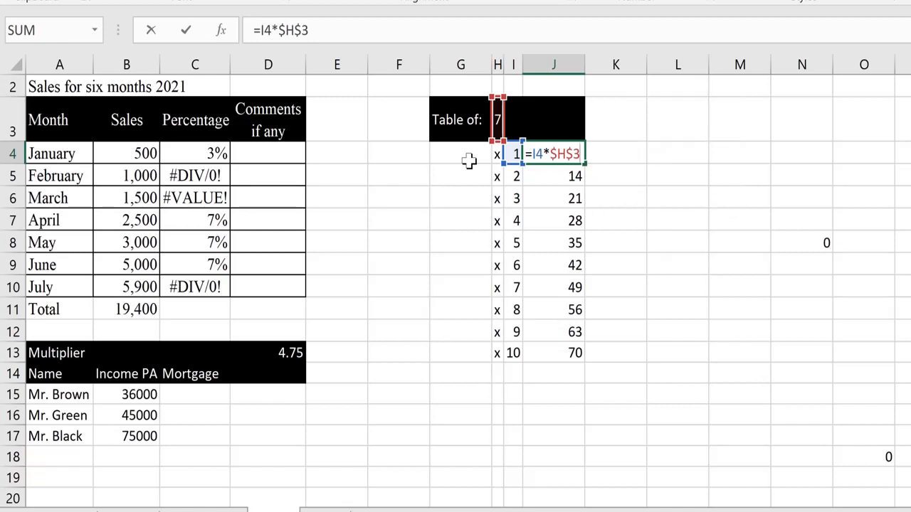
key("Return")
key("F2")
key("Return")
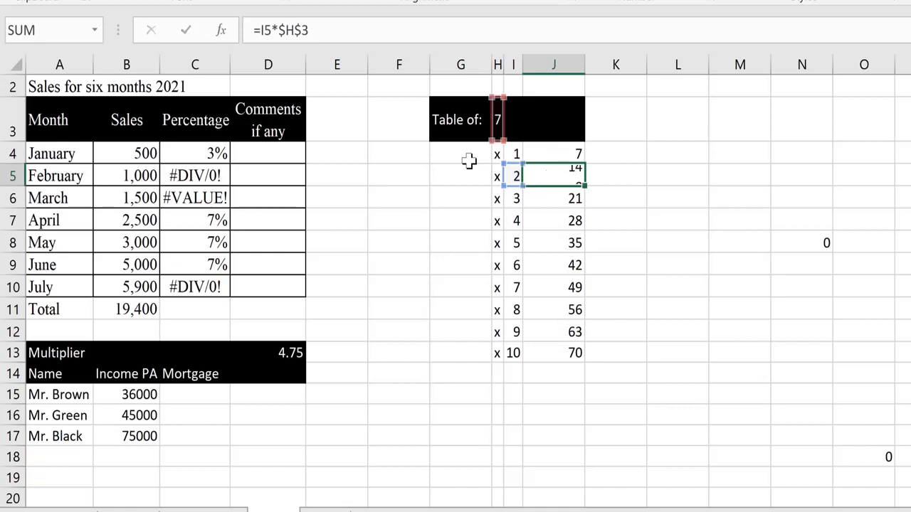
key("F2")
key("Return")
key("F2")
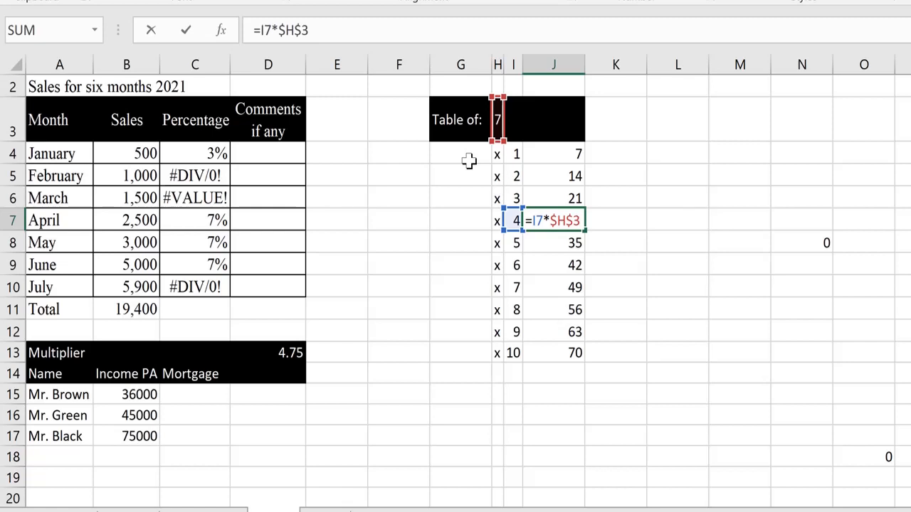
key("Return")
key("F2")
key("Return")
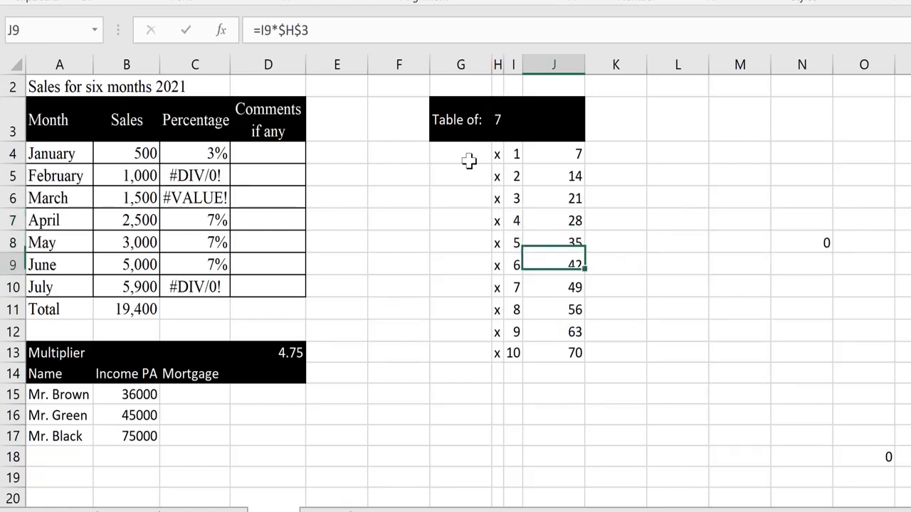
key("F2")
key("Return")
key("F2")
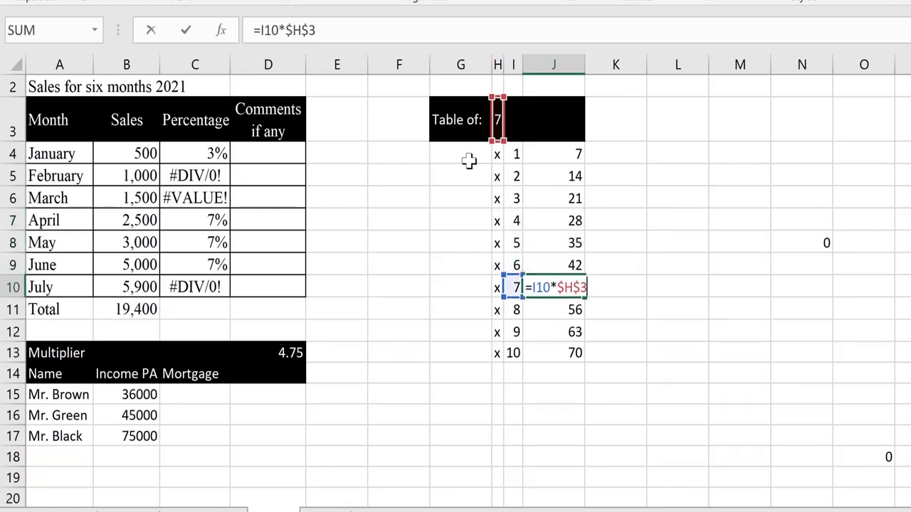
key("Return")
key("F2")
key("Return")
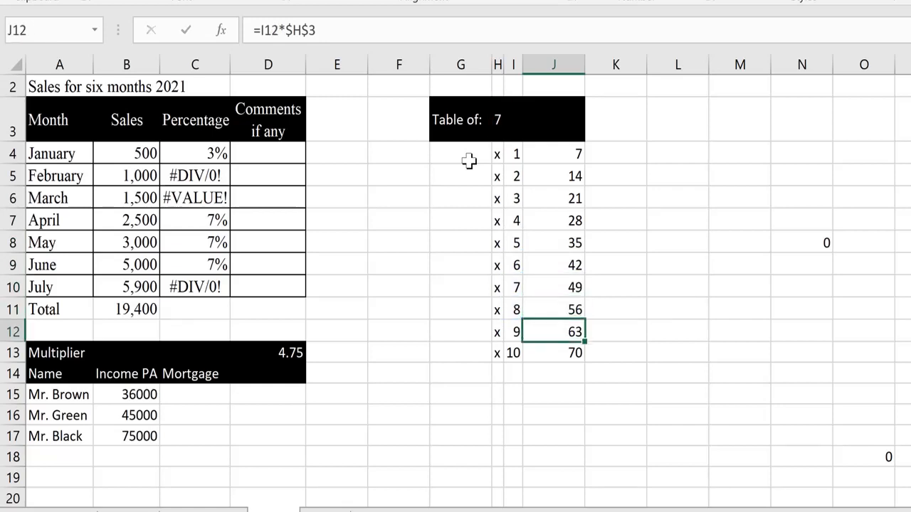
key("F2")
key("Return")
key("Up")
key("Up")
key("Up")
key("Up")
key("Up")
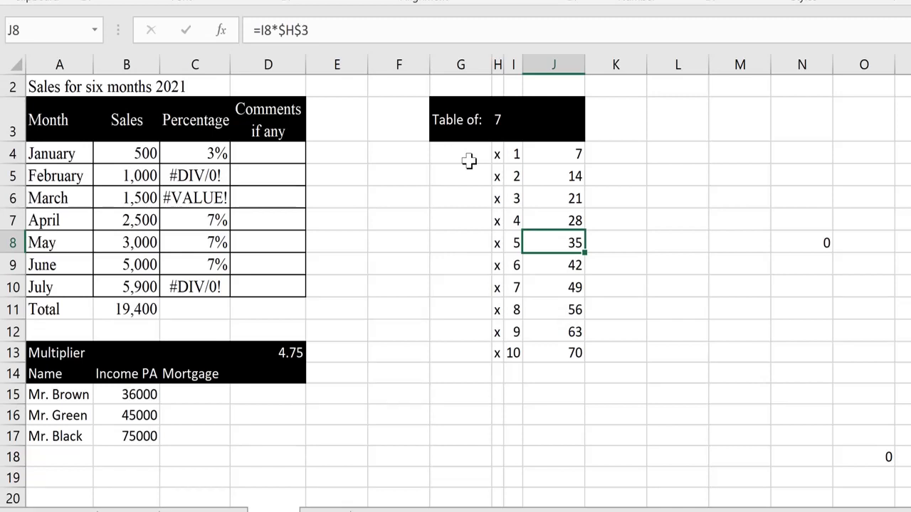
- Copy J8's formula into N8, giving =M8*$H$3 showing 0, and inspect its references
key("ctrl+c")
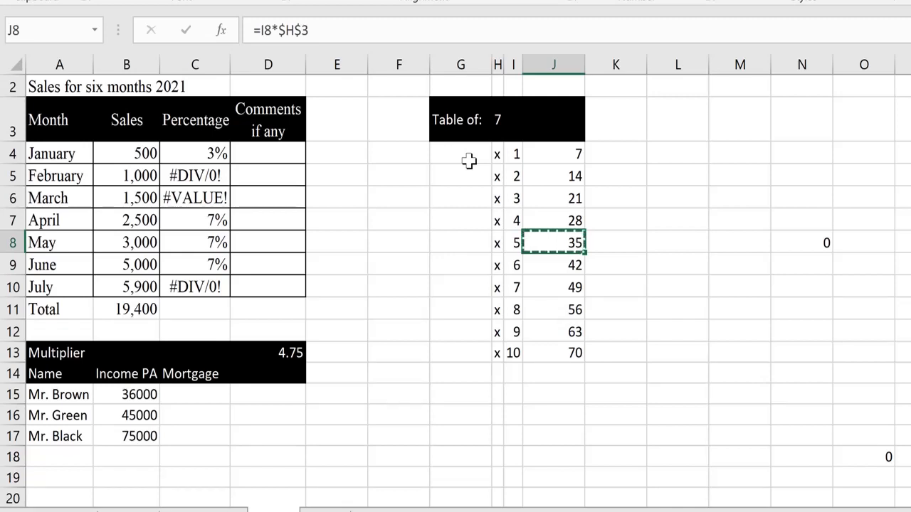
key("Right")
key("Right")
key("Right")
key("Right")
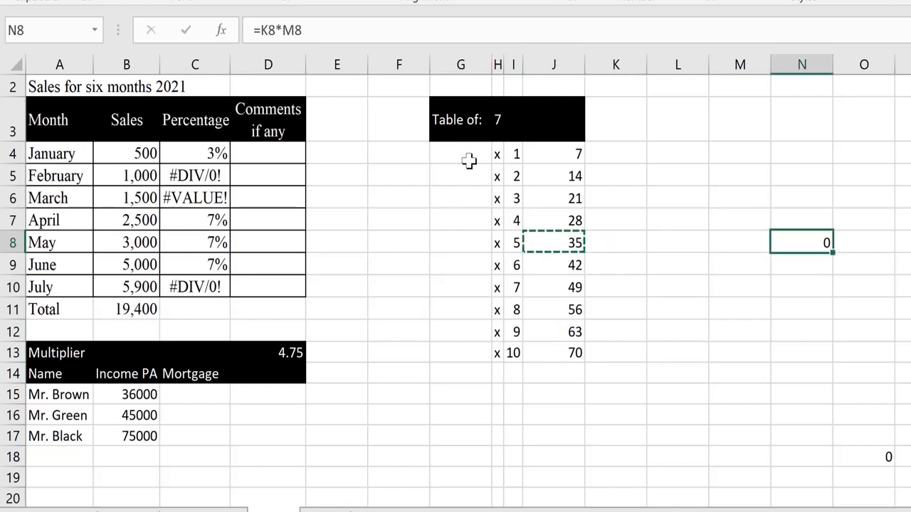
key("Return")
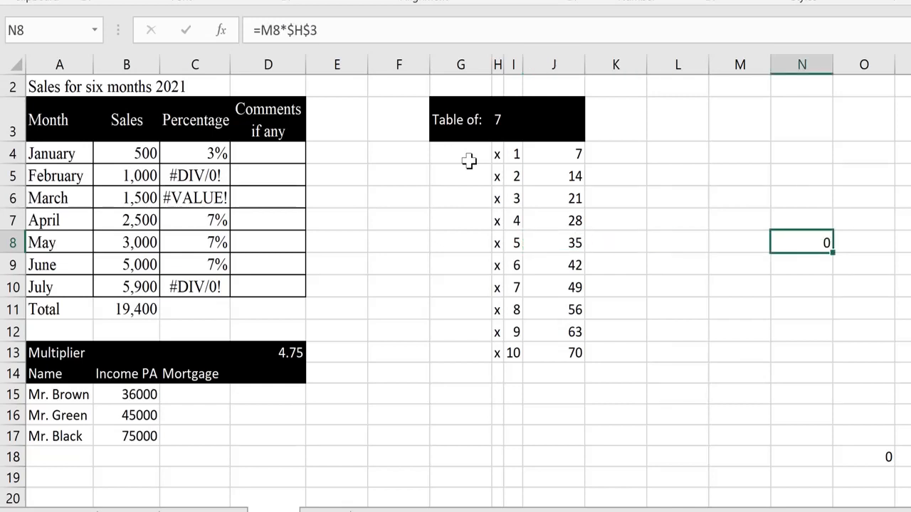
key("F2")
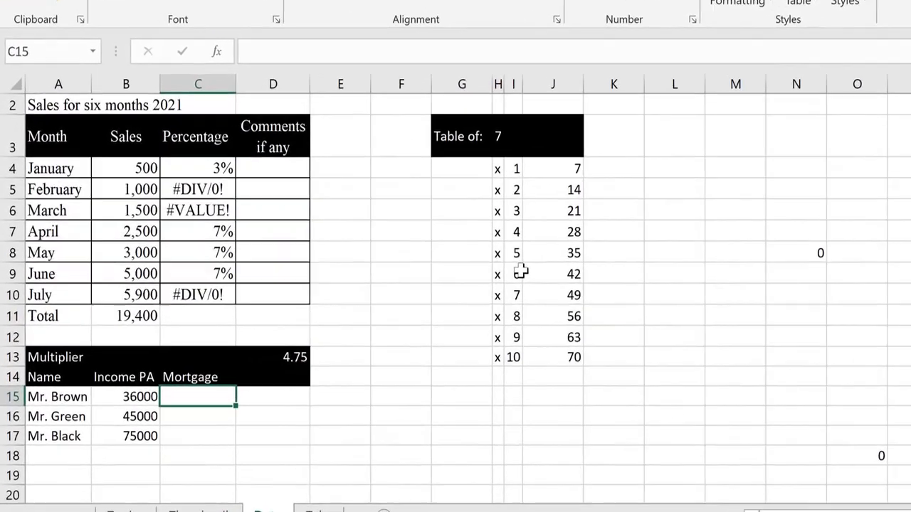
- Look over the names, the incomes, Mortgage cell C15 and the 4.75 multiplier in D13
key("Left")
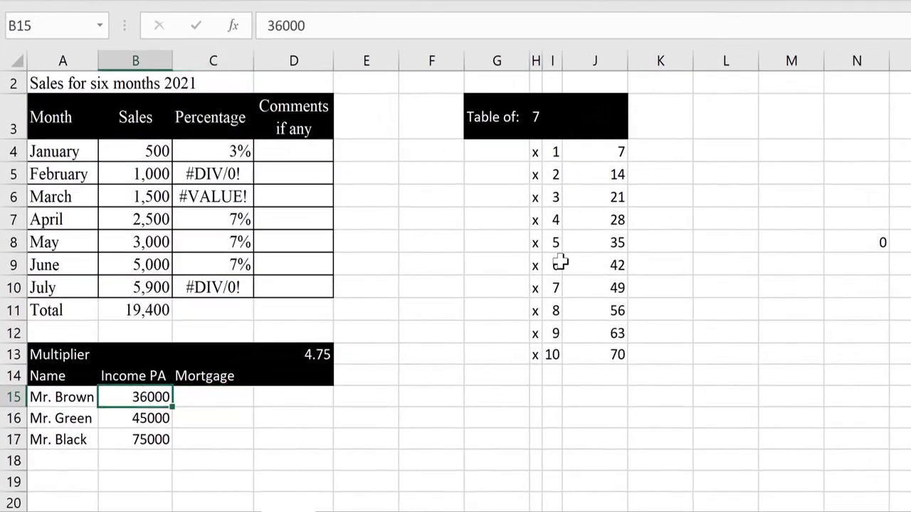
key("Left")
key("shift+Down")
key("shift+Down")
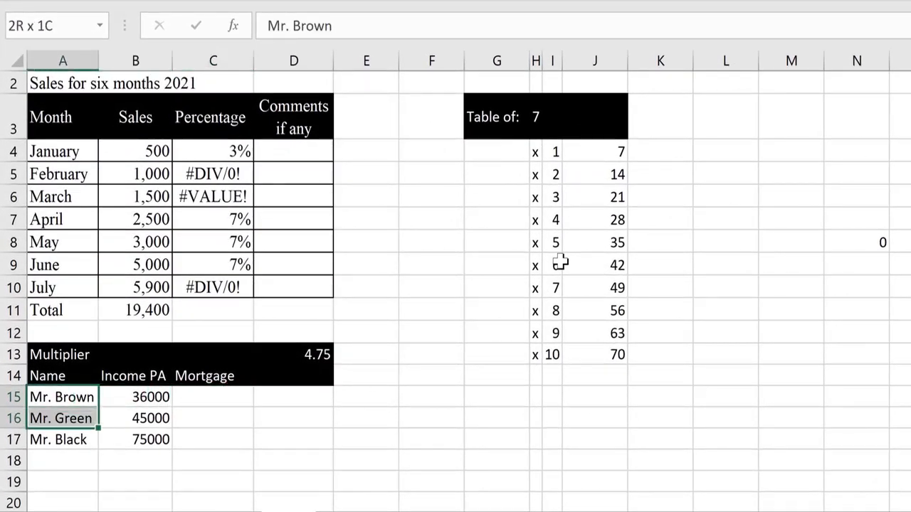
key("Right")
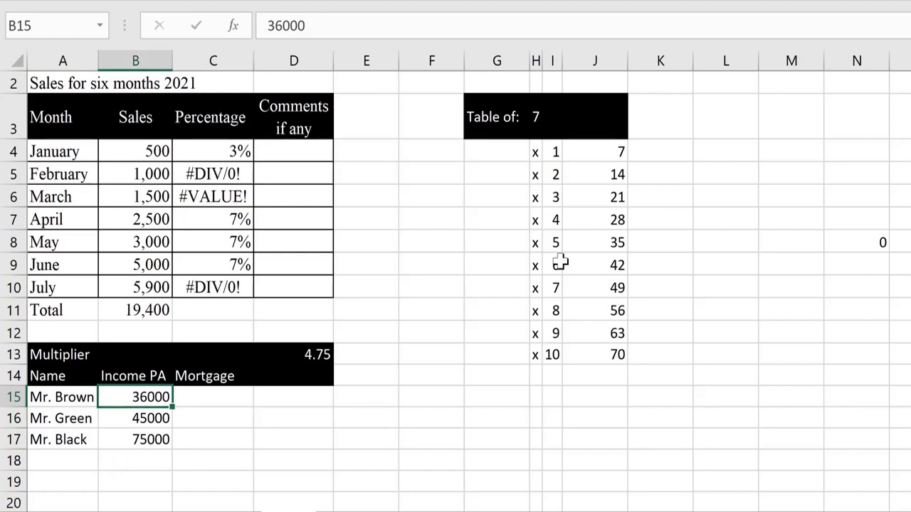
key("Right")
key("Left")
key("Right")
key("Up")
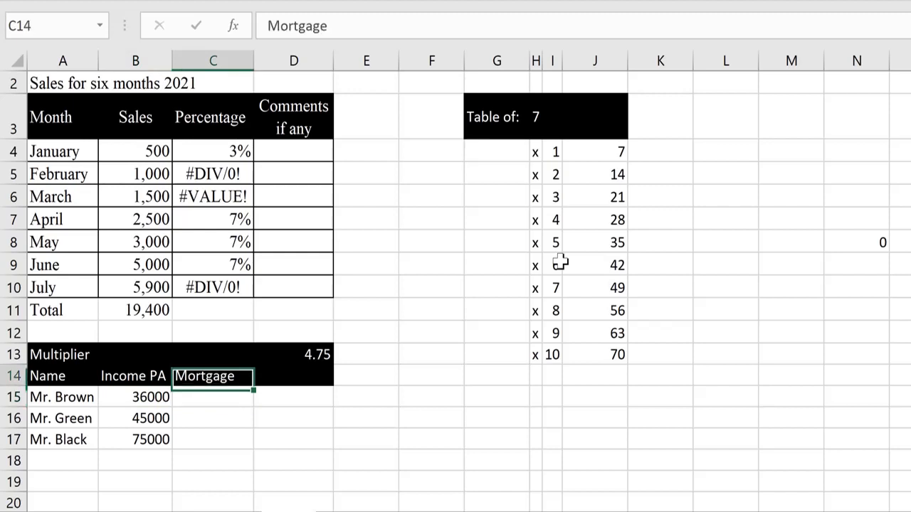
key("Right")
key("Up")
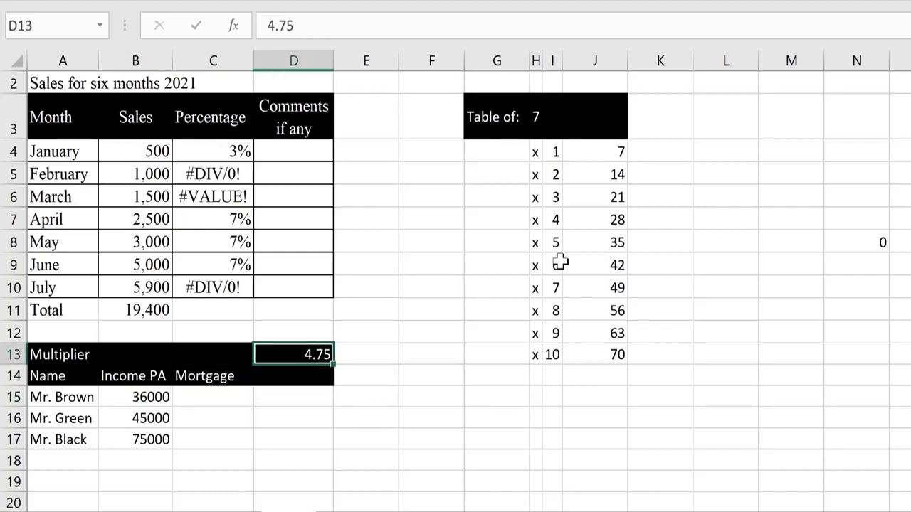
key("Down")
key("Down")
key("Left")
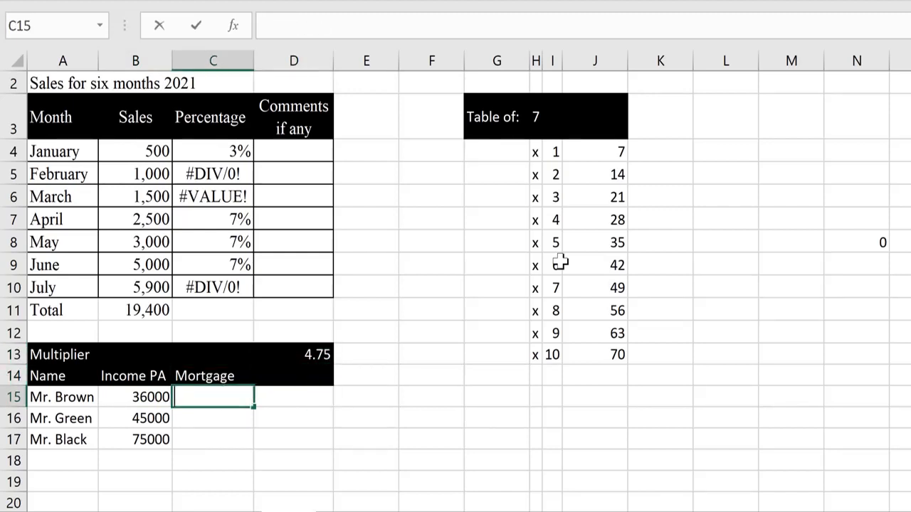
- Enter =B15*D13 in C15 to get 171000, then reopen it at the D13 reference
type("=")
key("Left")
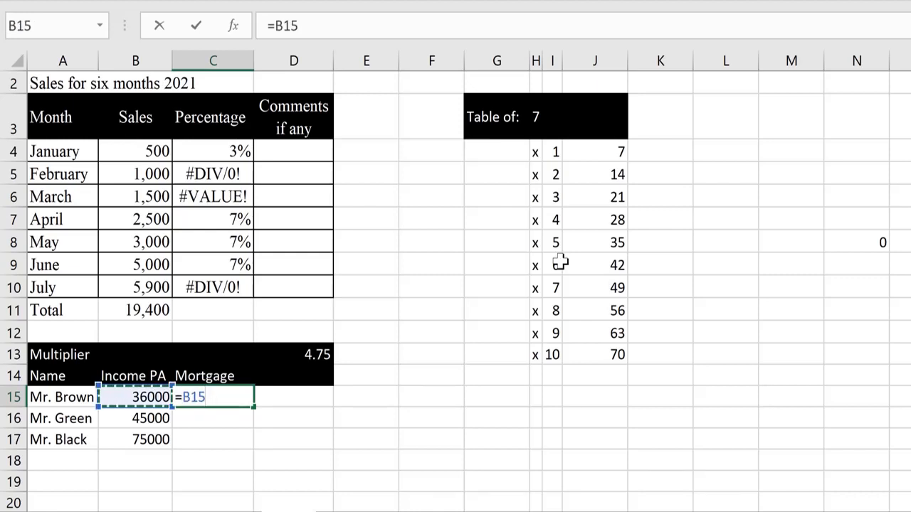
type("*")
key("Right")
key("Up")
key("Up")
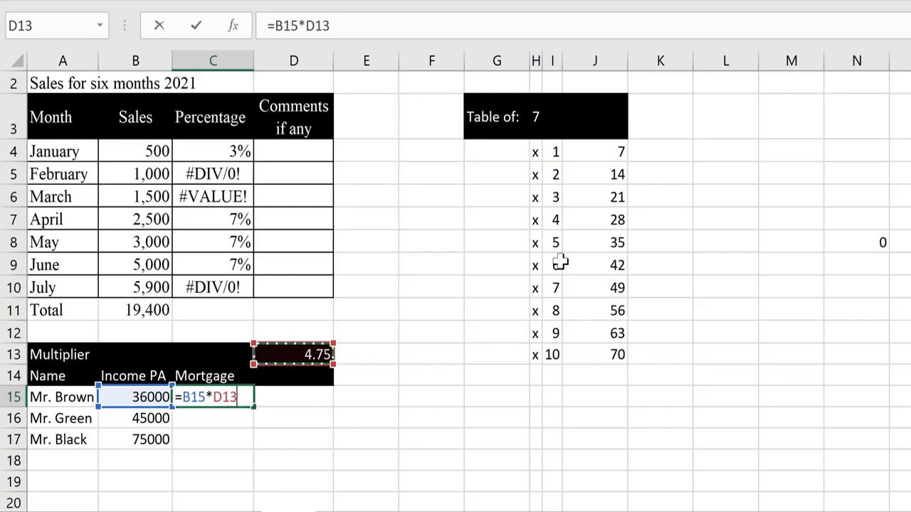
key("Return")
key("Up")
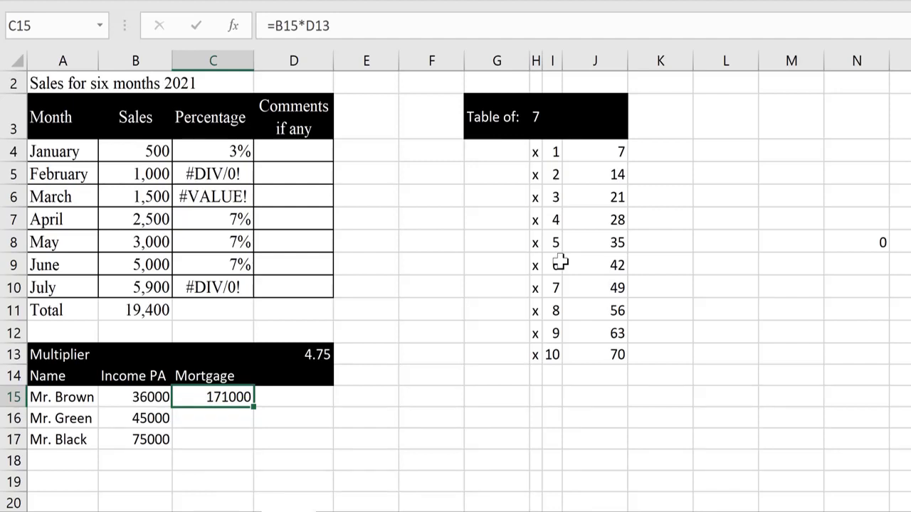
key("F2")
key("Left")
key("Left")
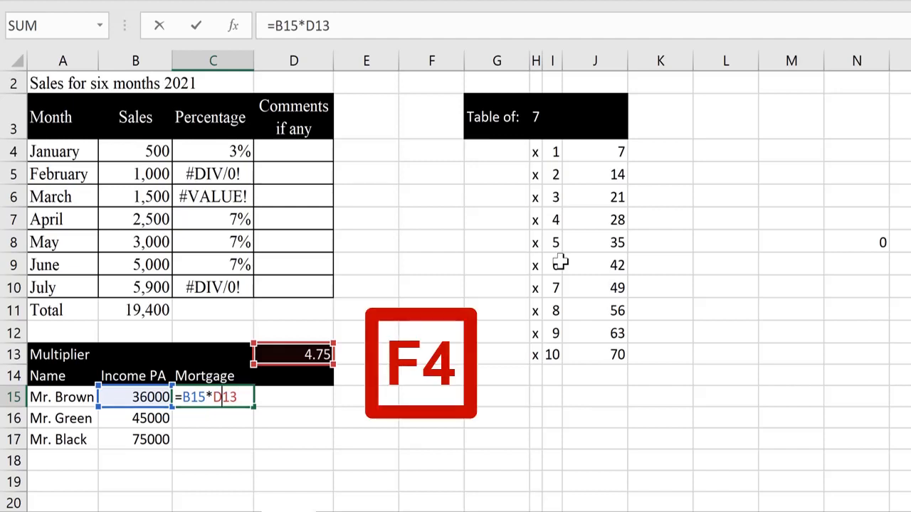
- Lock the multiplier as =B15*$D$13 and fill it into C16 and C17 (213750, 356250)
key("F4")
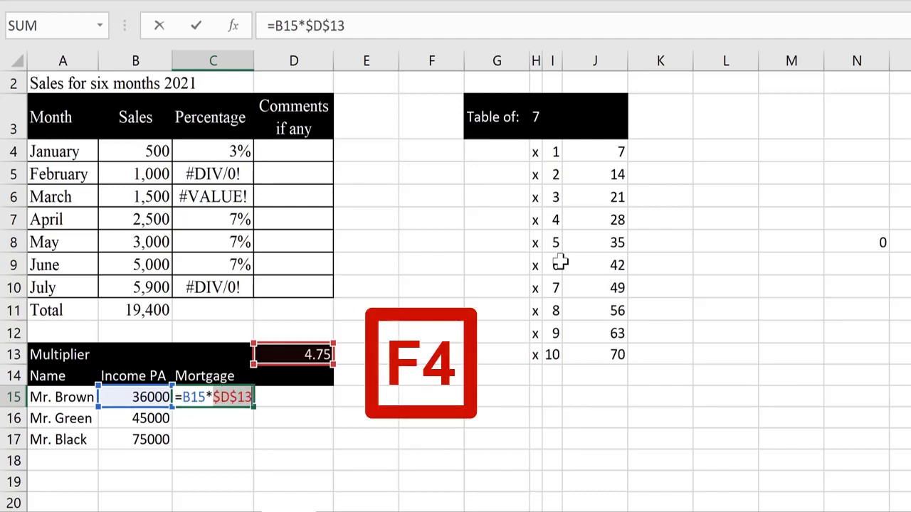
key("Return")
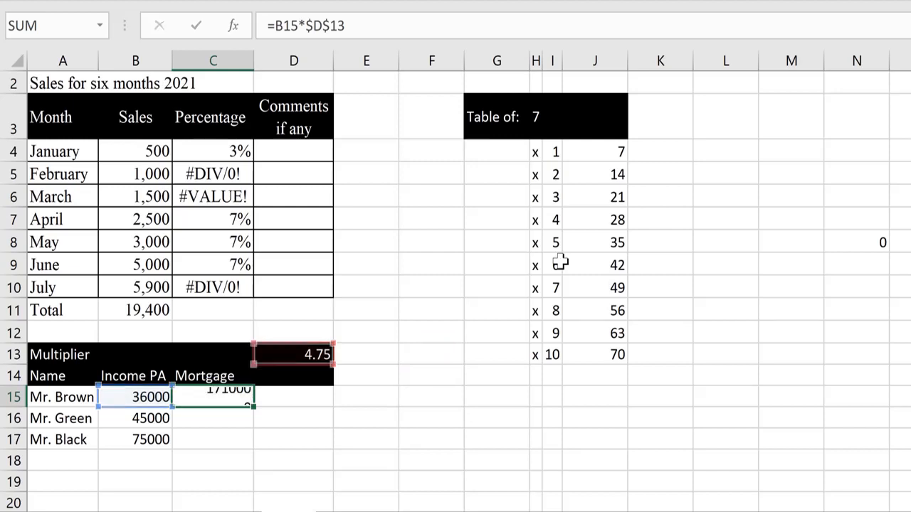
key("Up")
key("Down")
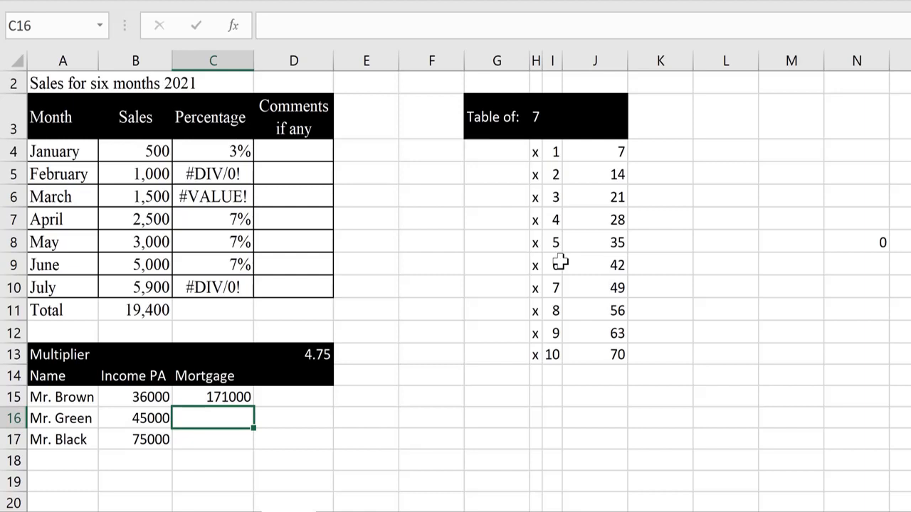
key("ctrl+d")
key("Down")
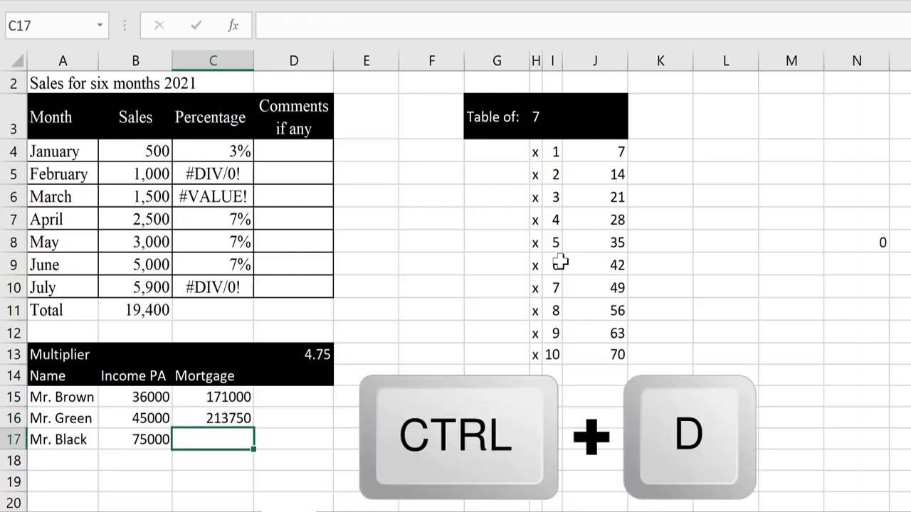
key("ctrl+d")
- Compare the Mortgage formulas in C15:C17, then select B15 across to C15
key("Up")
key("Up")
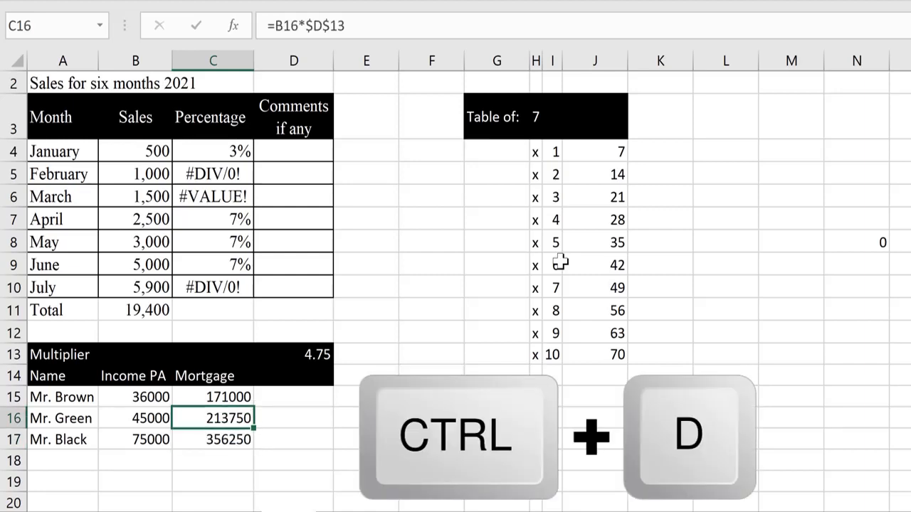
key("Down")
key("Up")
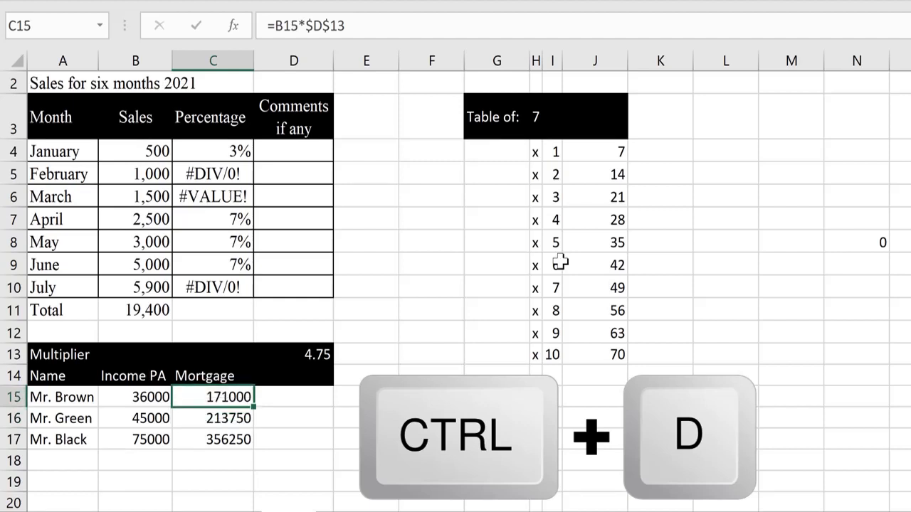
key("Down")
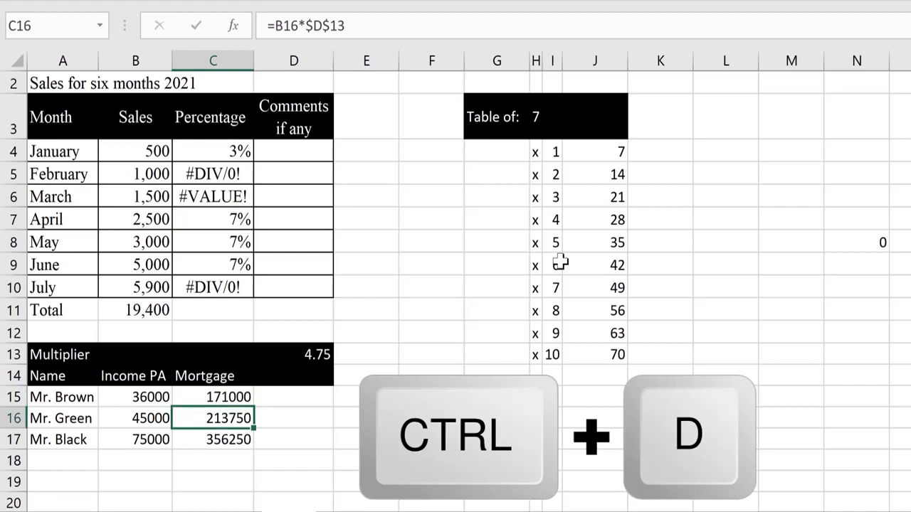
key("Down")
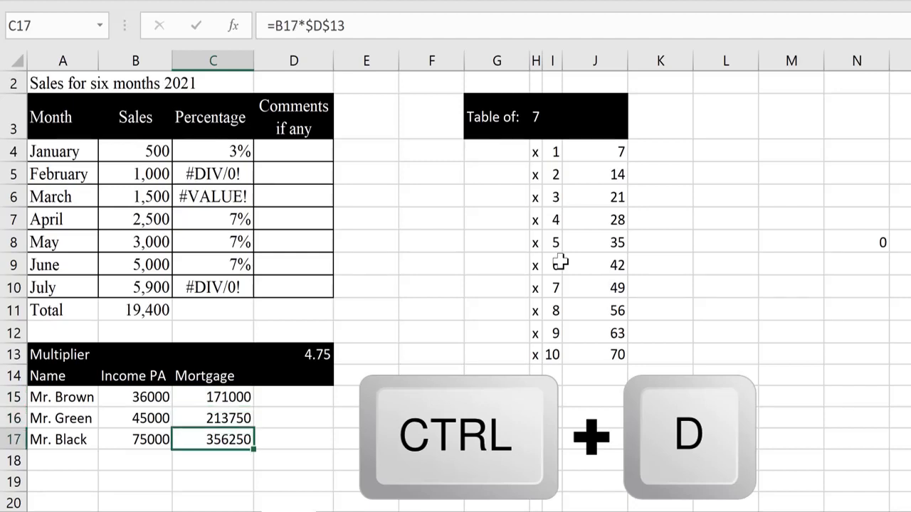
key("Up")
key("Up")
key("Left")
key("shift+Right")
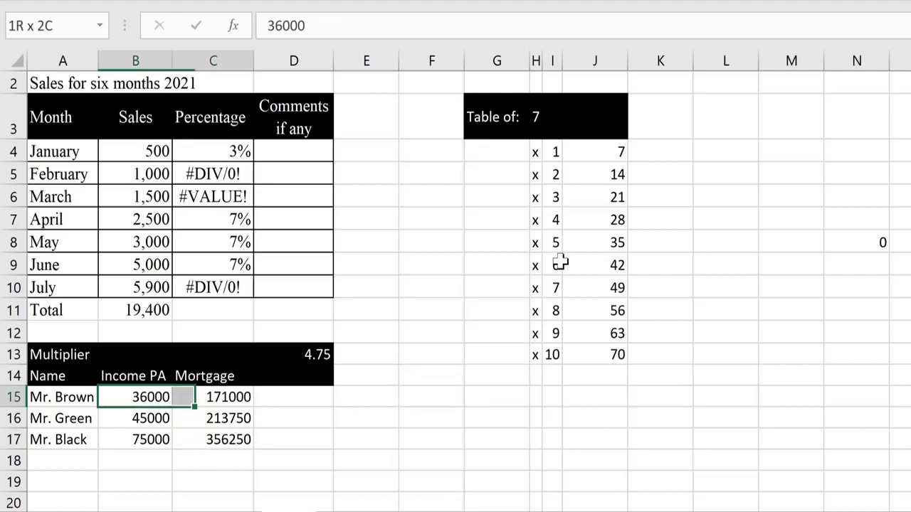
- Format B15:C17 with thousands separators and no decimal places
key("shift+Down")
key("shift+Down")
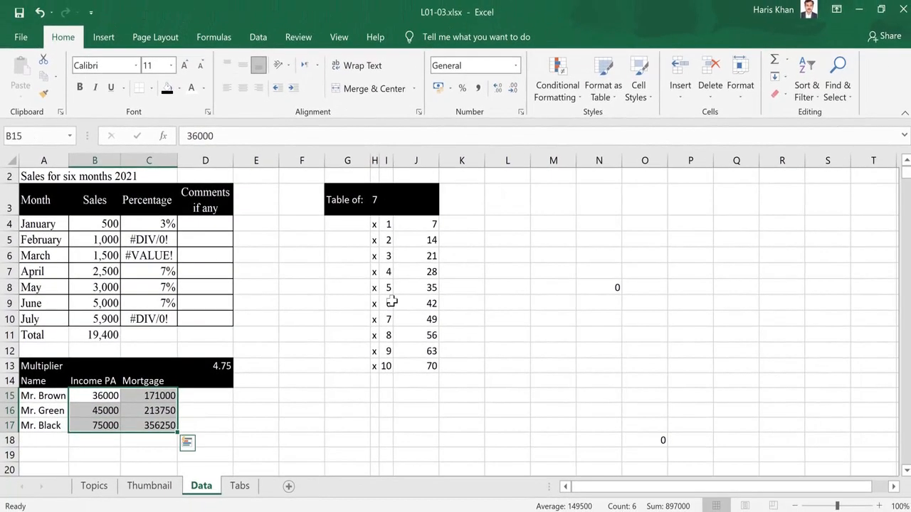
left_click(478, 90)
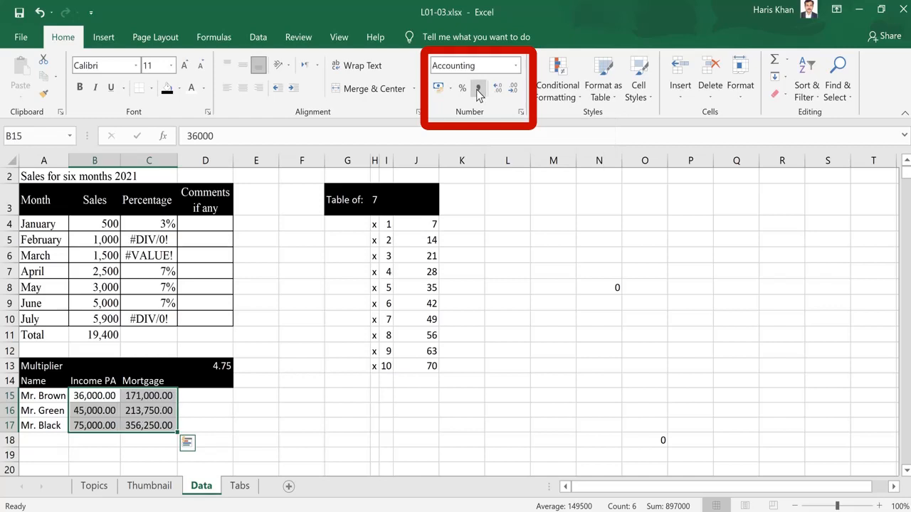
left_click(513, 92)
left_click(513, 92)
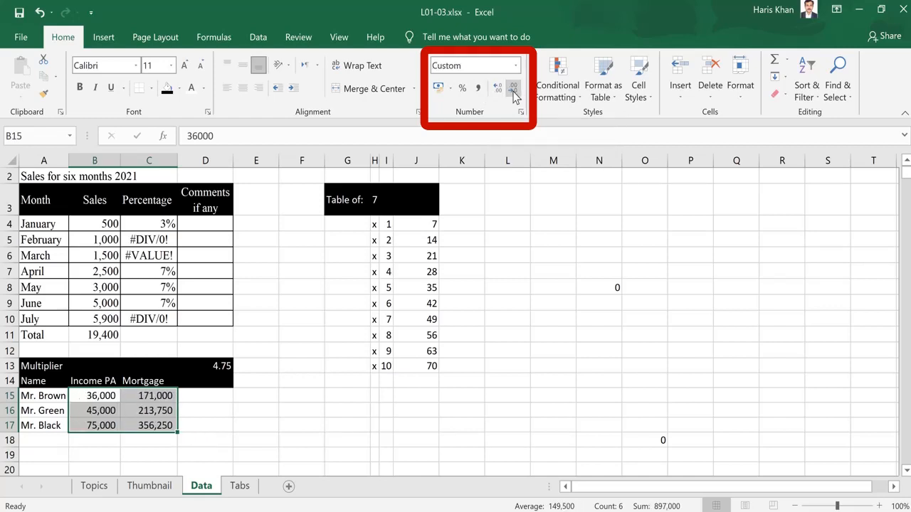
- Open each Mortgage formula in C15:C17 to show income times $D$13
key("Left")
key("Right")
key("Right")
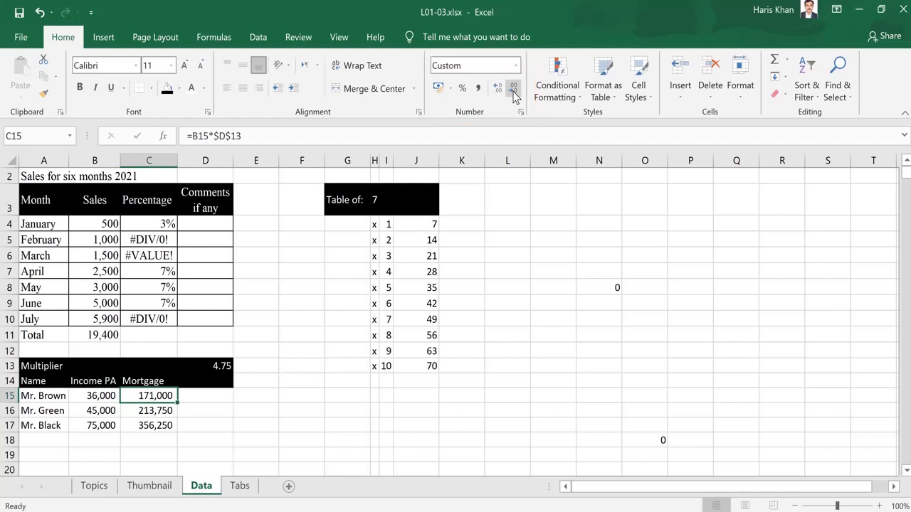
key("F2")
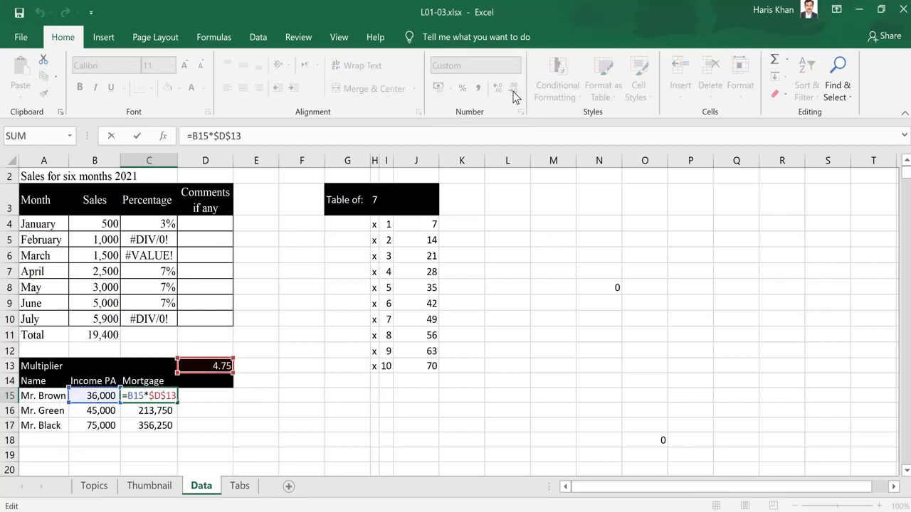
key("Return")
key("F2")
key("Return")
key("F2")
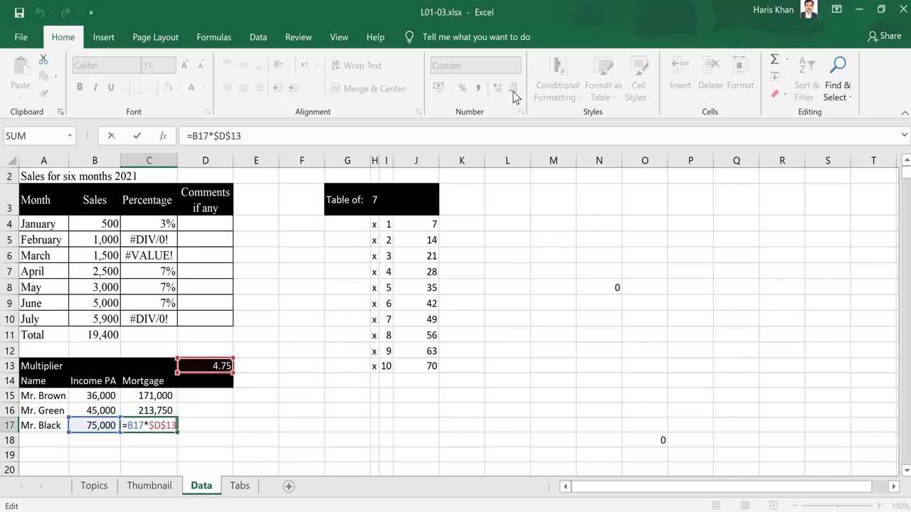
key("Escape")
- Step through C15:C17 again, confirming each row's mortgage formula with the locked multiplier
key("Up")
key("Up")
key("F2")
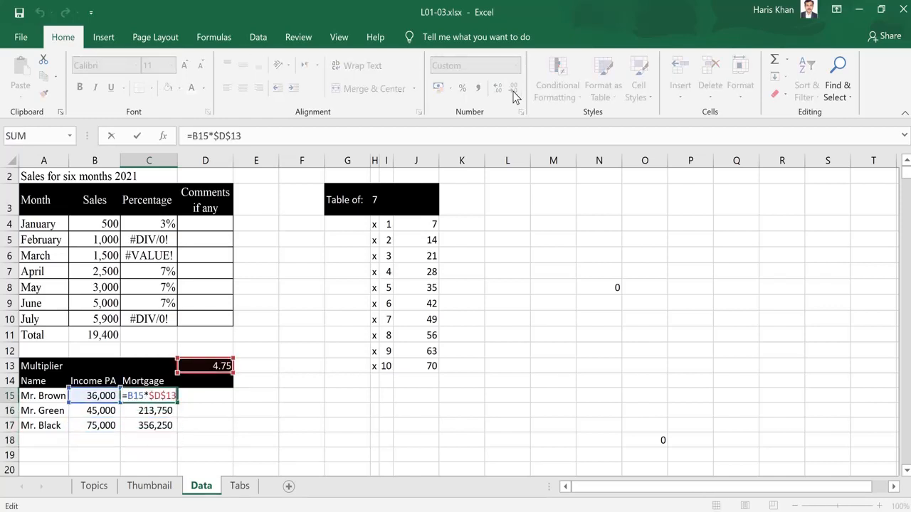
key("Return")
key("F2")
key("Return")
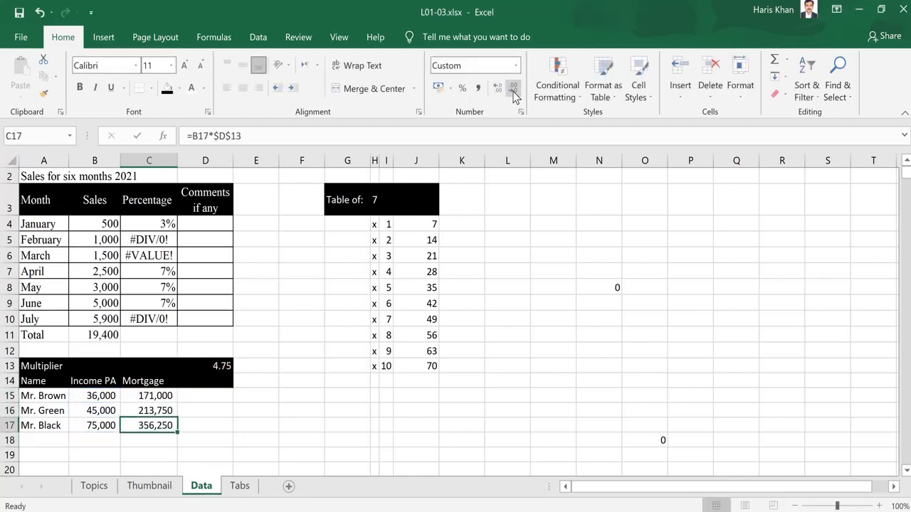
key("F2")
key("Return")
key("Up")
key("Up")
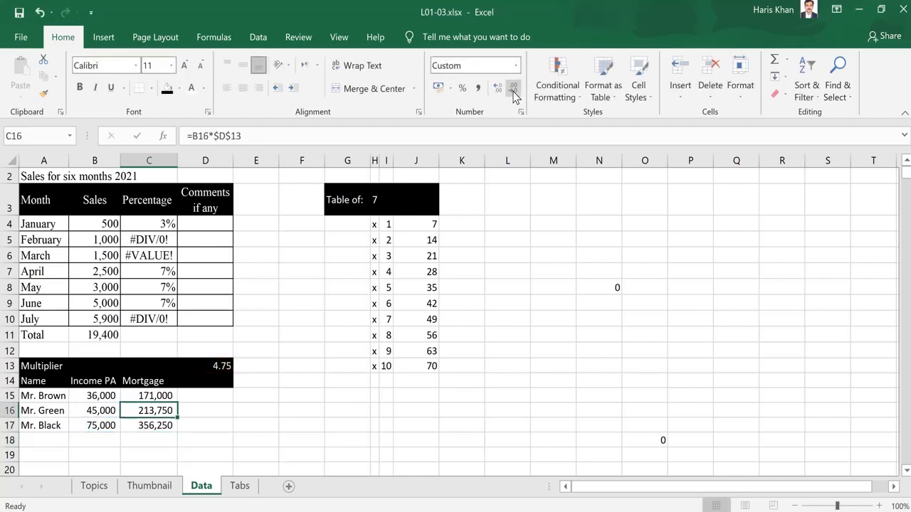
key("Up")
key("F2")
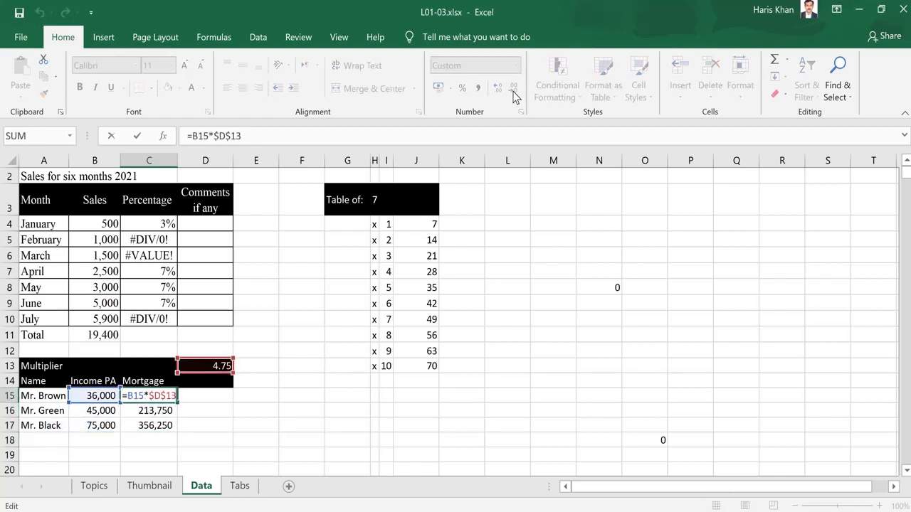
key("Return")
key("F2")
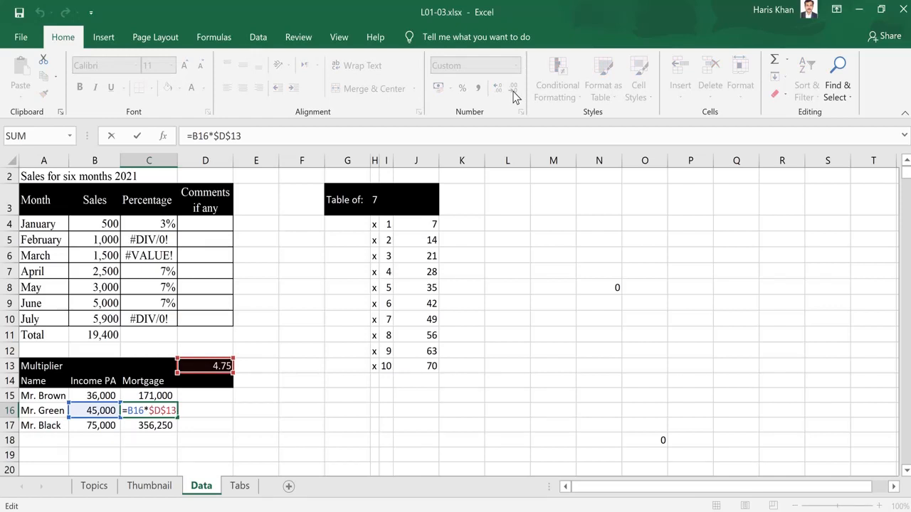
key("Return")
key("F2")
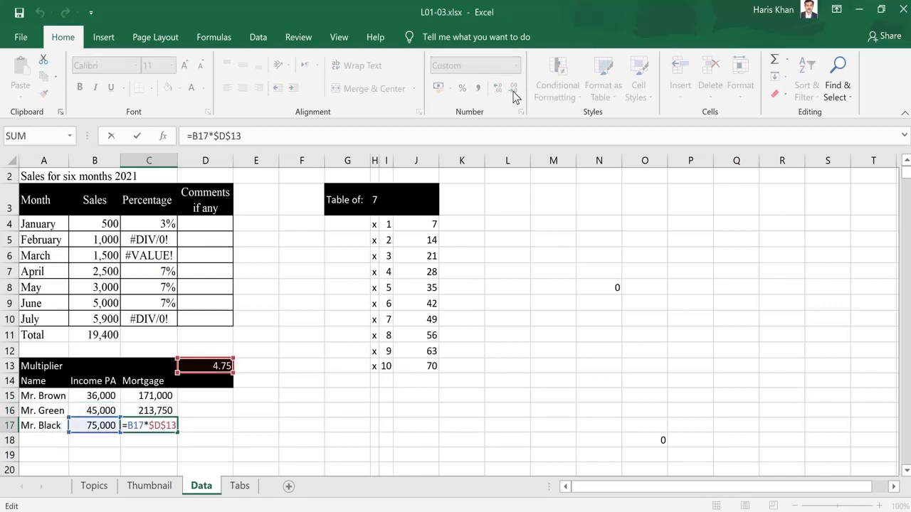
key("Return")
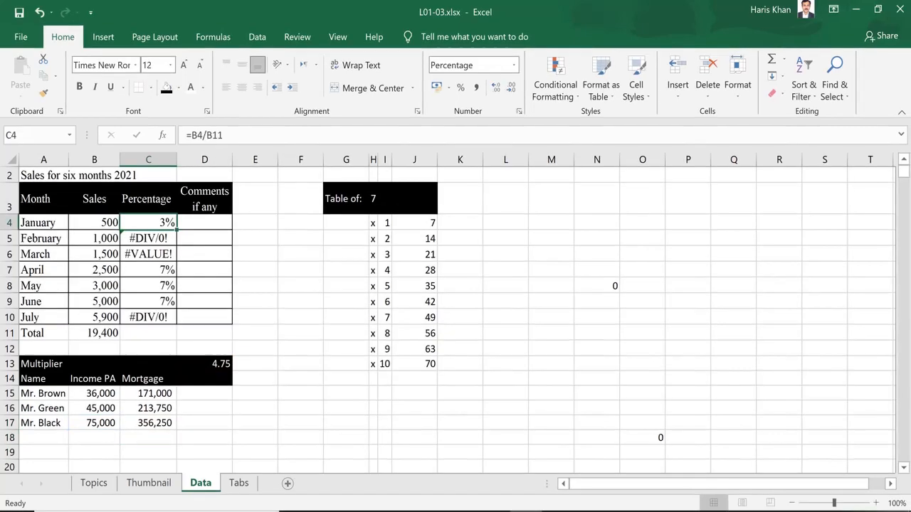
- Compare the January, February and March percentage formulas
key("Down")
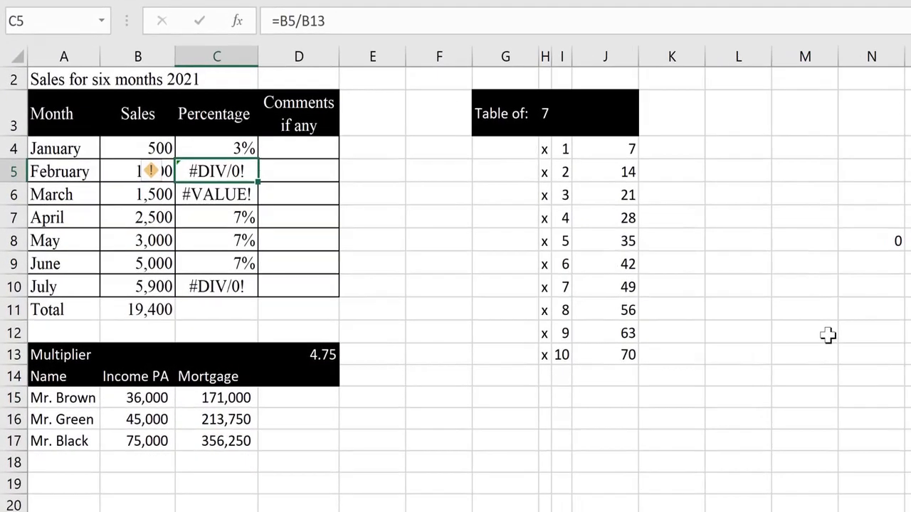
key("Down")
key("Up")
key("Down")
key("Up")
key("Down")
key("Up")
key("Up")
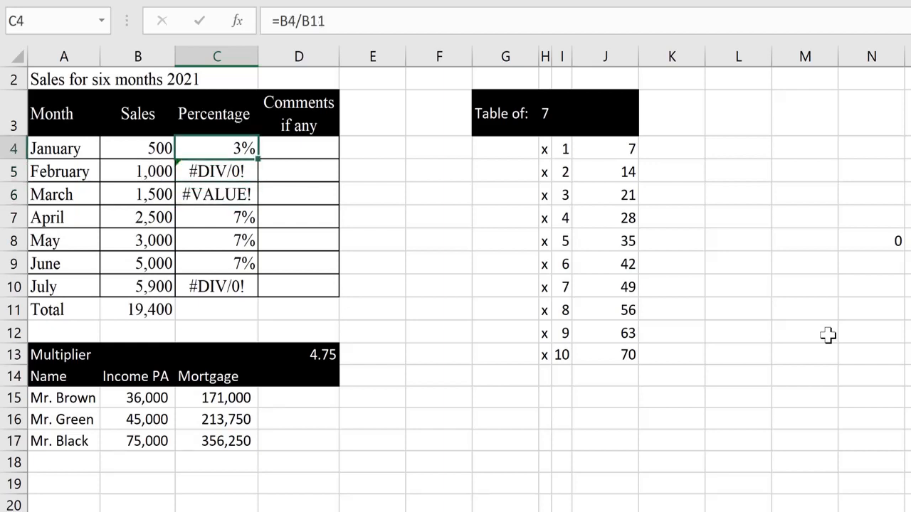
key("Down")
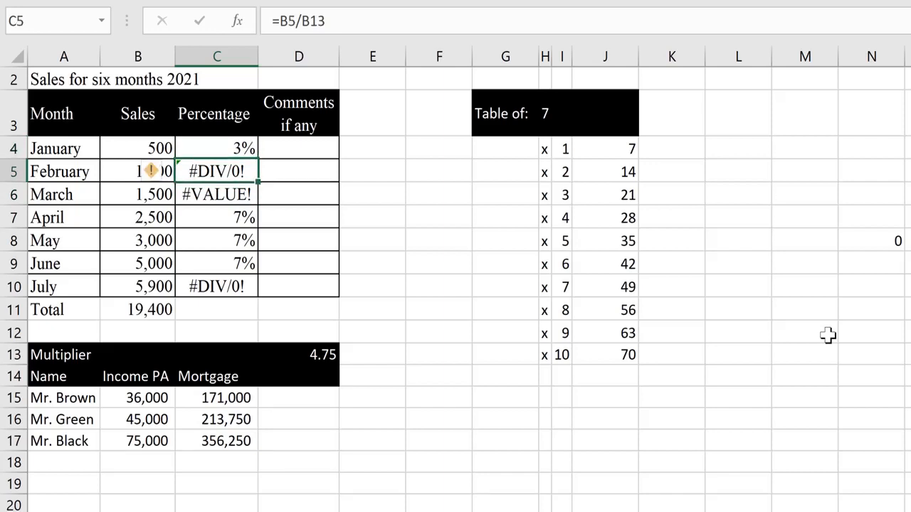
key("Up")
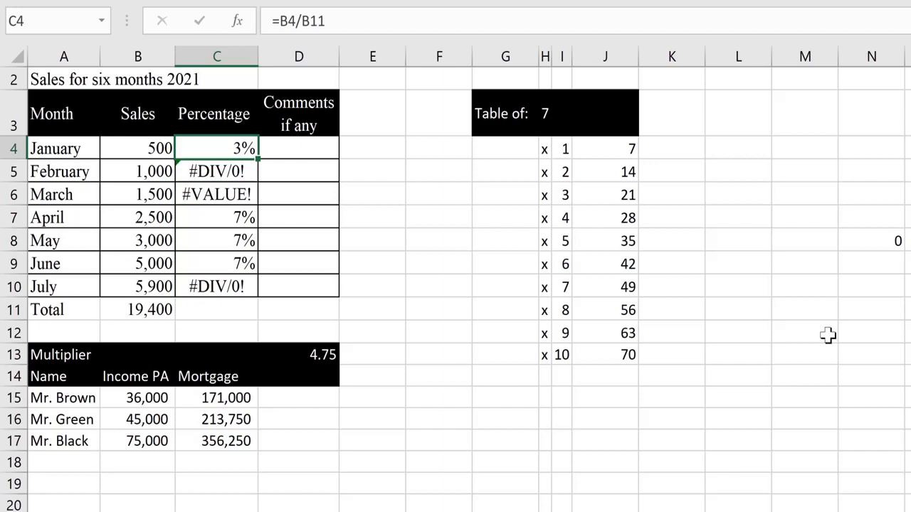
- Copy January's percentage formula and begin selecting the cells below it
key("ctrl+c")
key("Down")
key("shift+Down")
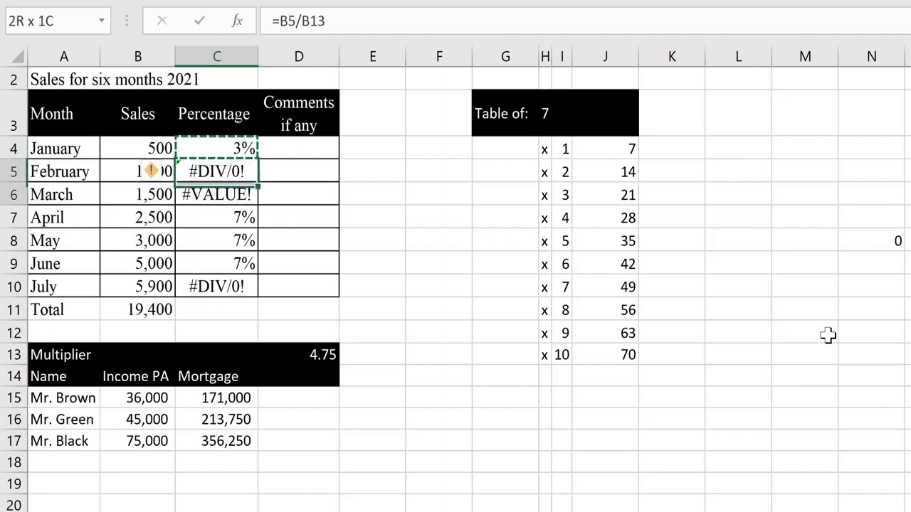
- Paste January's formula into C5:C10 and show February's shifted divisor reference
key("shift+Down")
key("shift+Down")
key("shift+Down")
key("shift+Down")
key("Return")
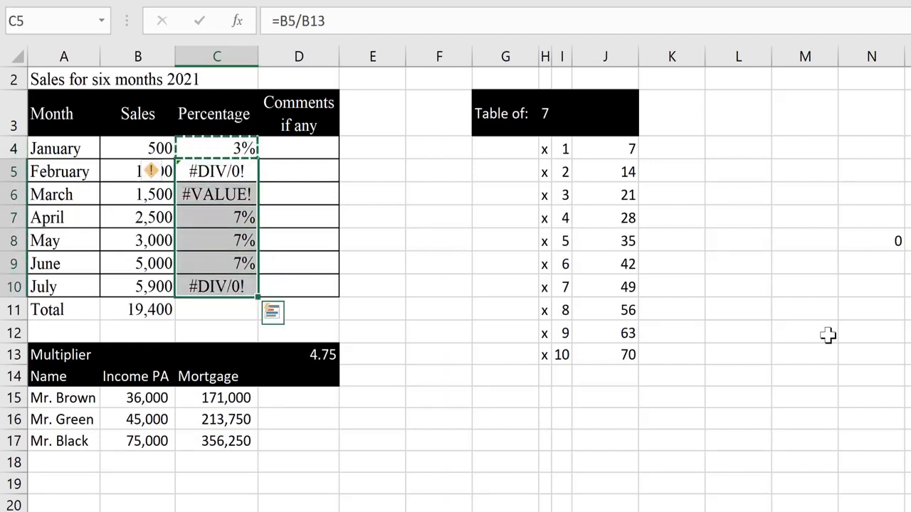
key("Up")
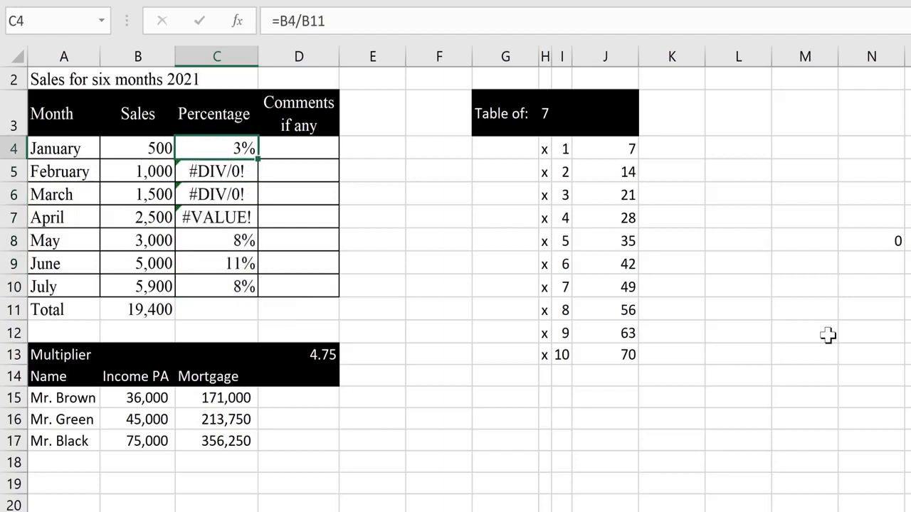
key("Down")
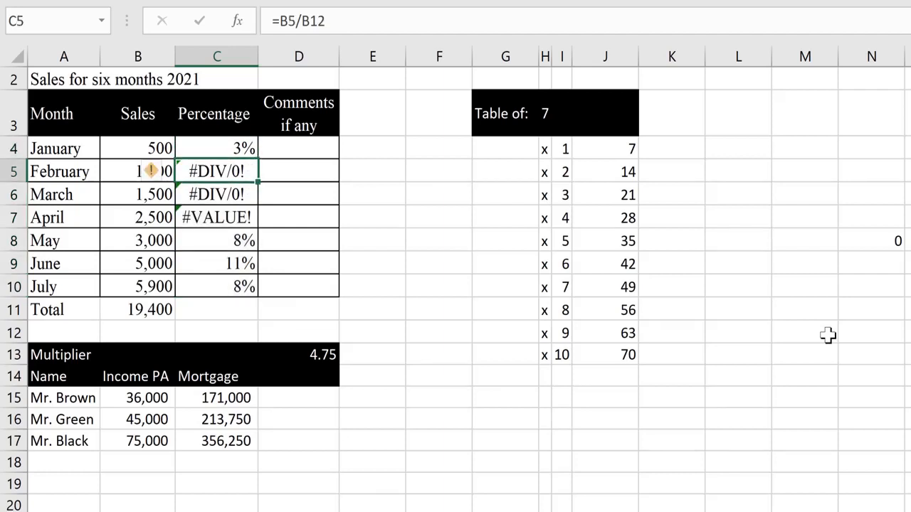
key("F2")
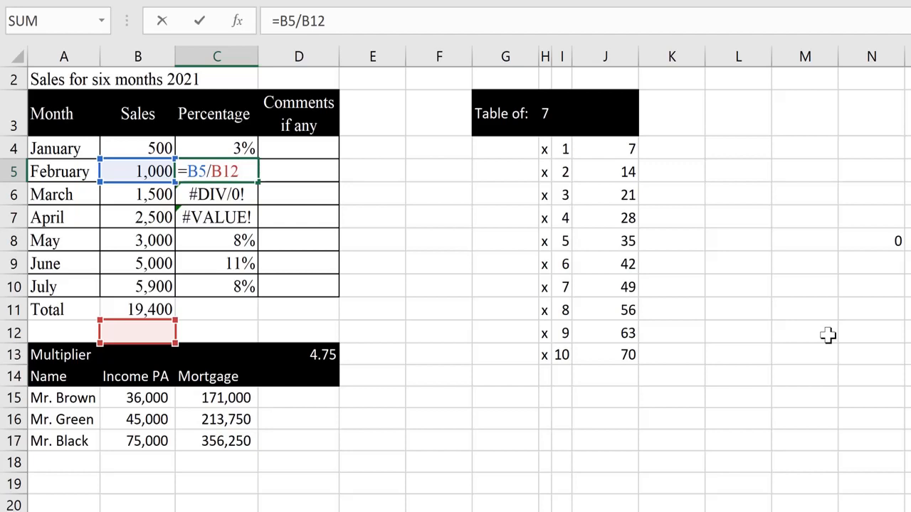
key("ctrl+Return")
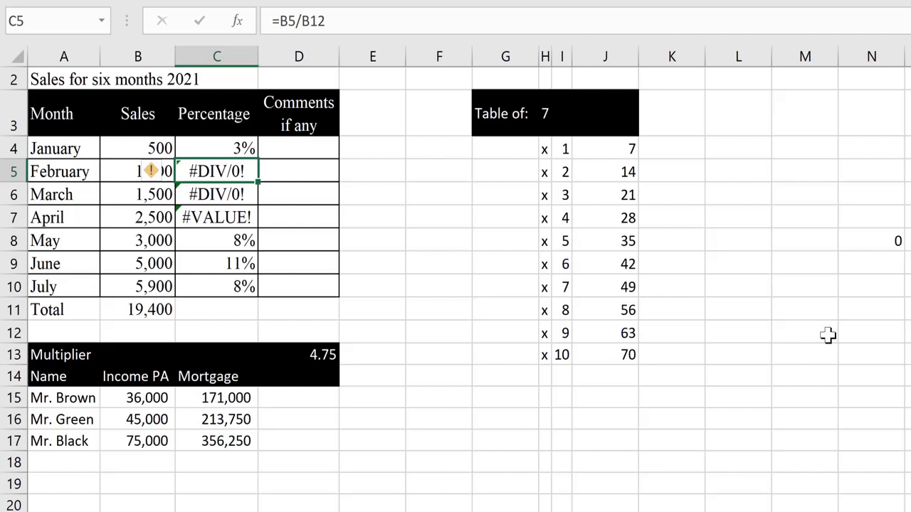
- Check February's sales value and show March's shifted divisor reference
key("Left")
key("Right")
key("Down")
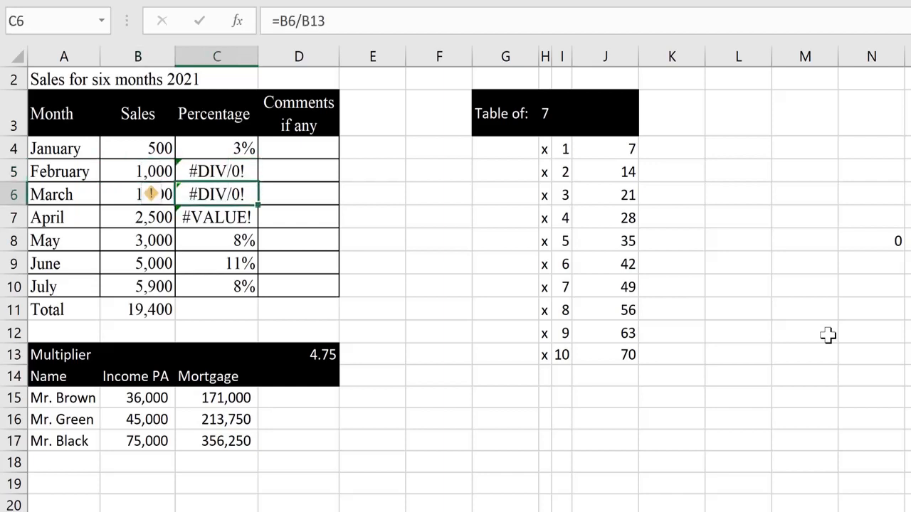
key("F2")
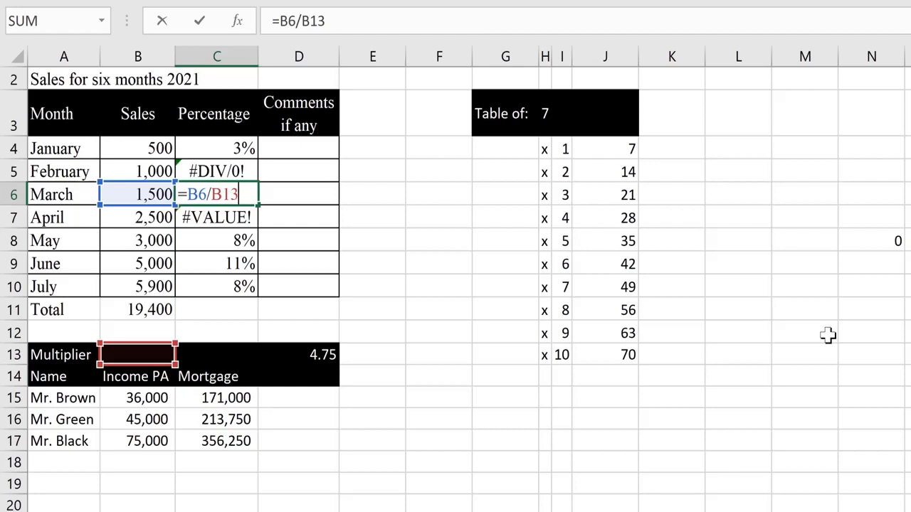
key("Return")
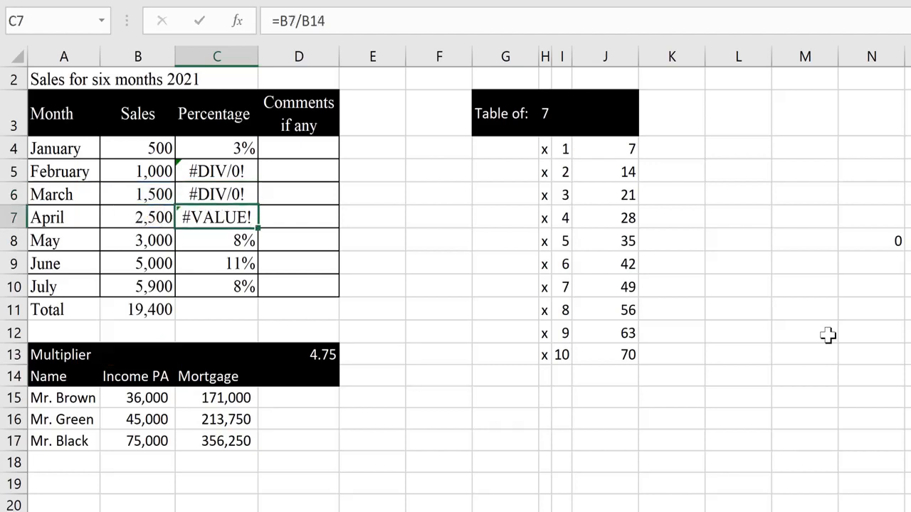
key("Up")
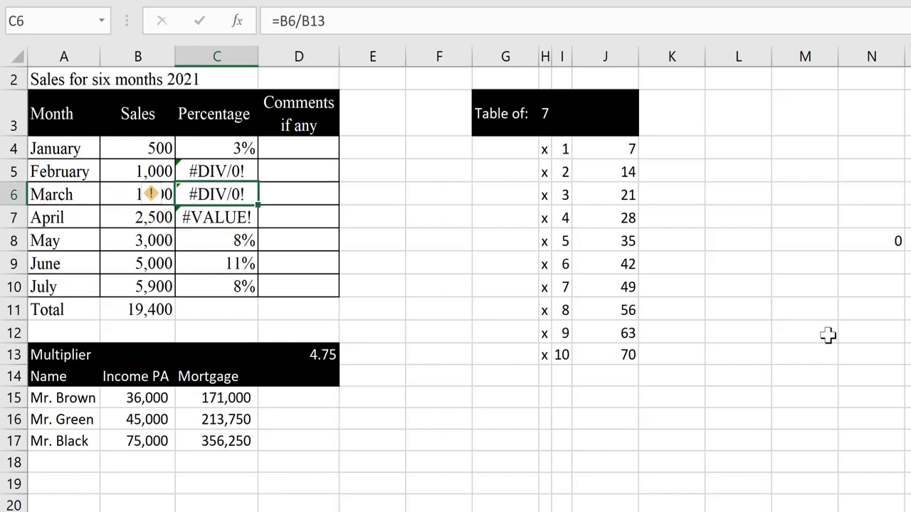
key("Up")
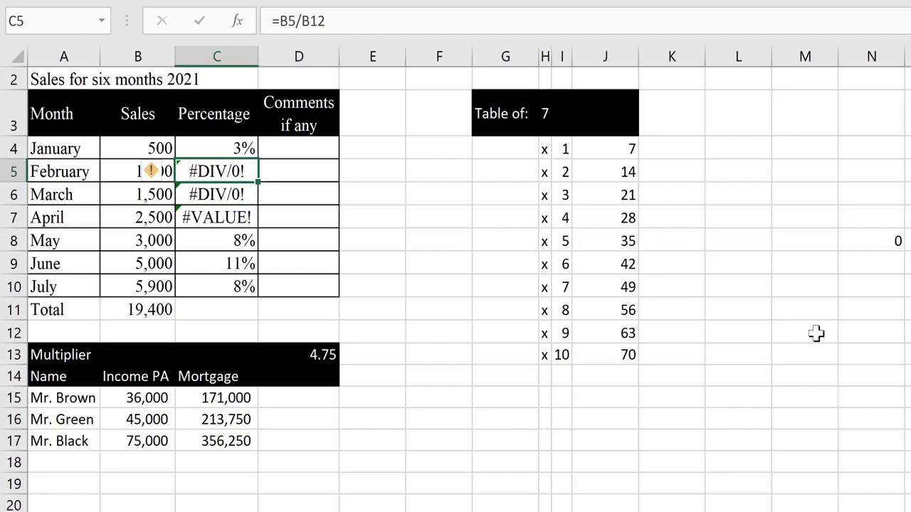
- Change January's percentage formula to =B4/$B$11, locking the total while still showing 3%
left_click(129, 308)
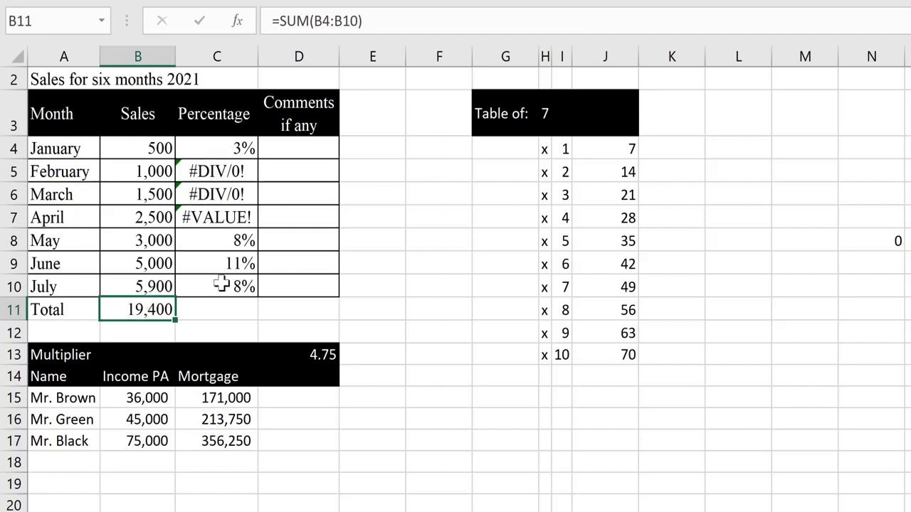
left_click(223, 150)
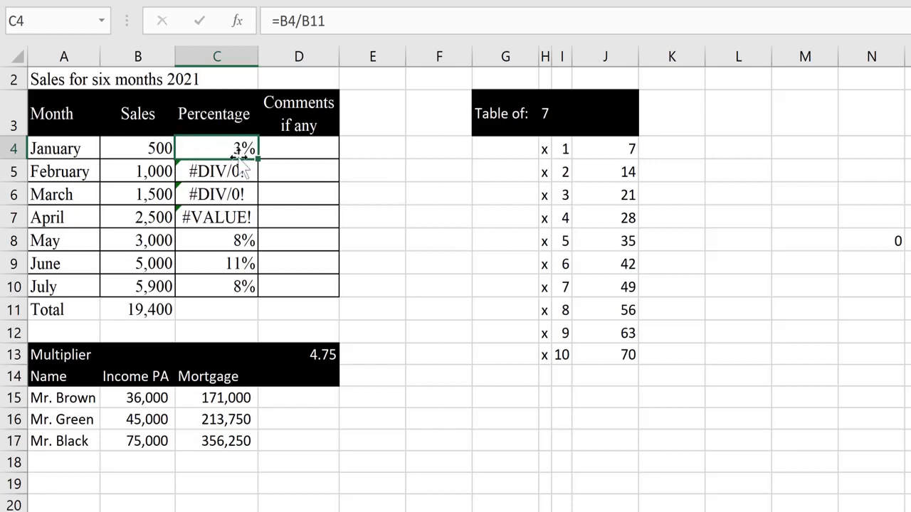
key("F2")
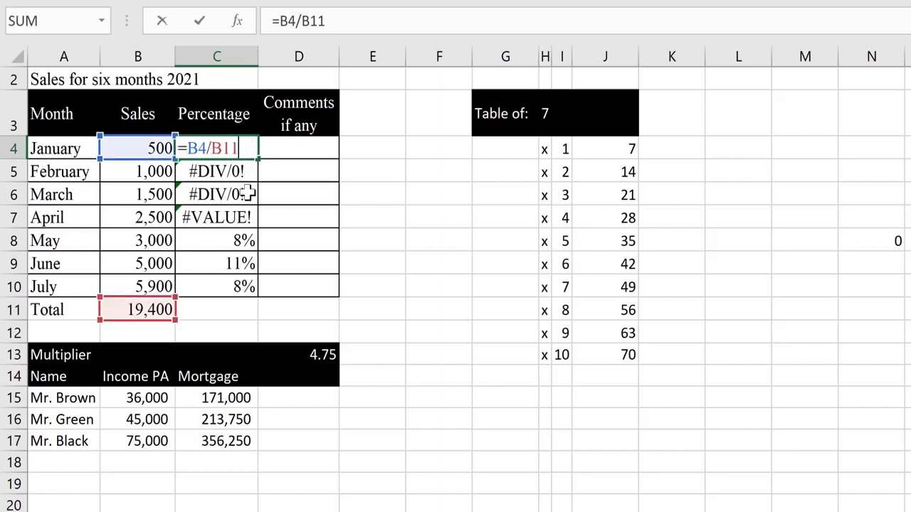
left_click(221, 148)
key("F4")
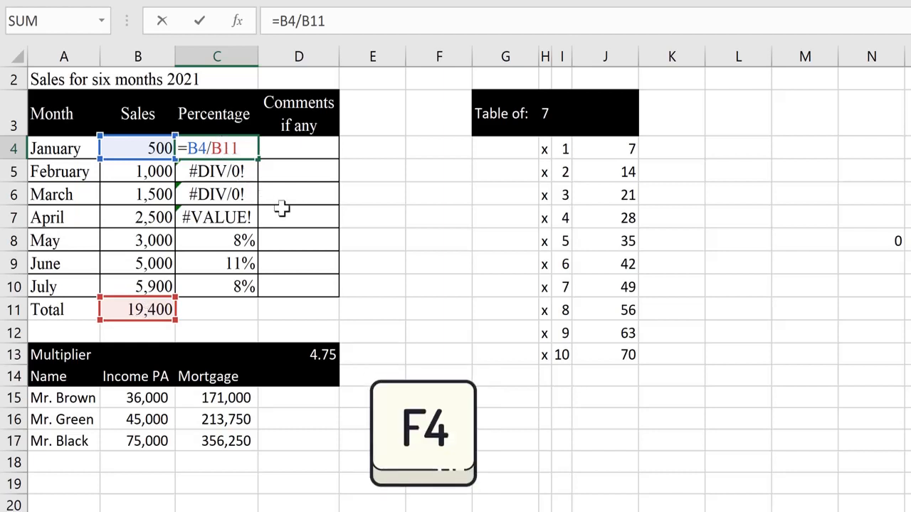
key("F4")
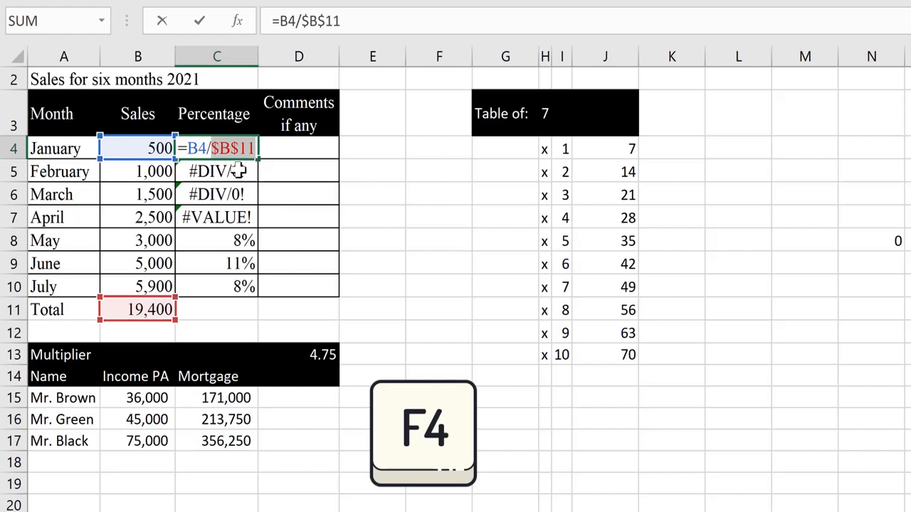
key("Return")
key("Up")
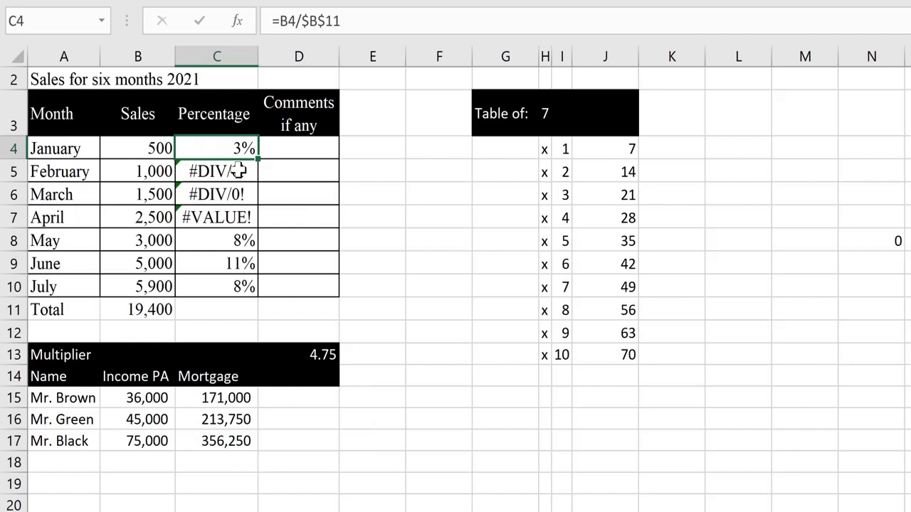
key("ctrl+c")
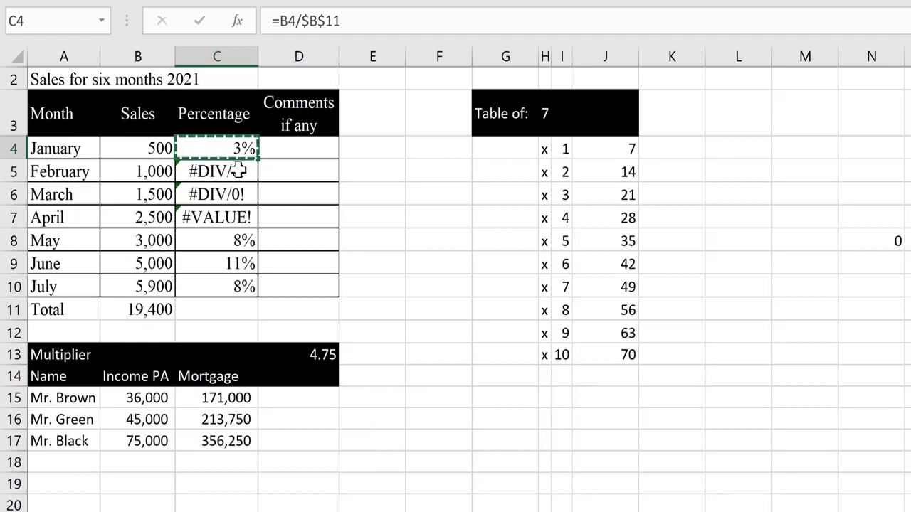
key("Down")
key("shift+Down")
key("shift+Down")
key("shift+Down")
key("shift+Down")
key("shift+Down")
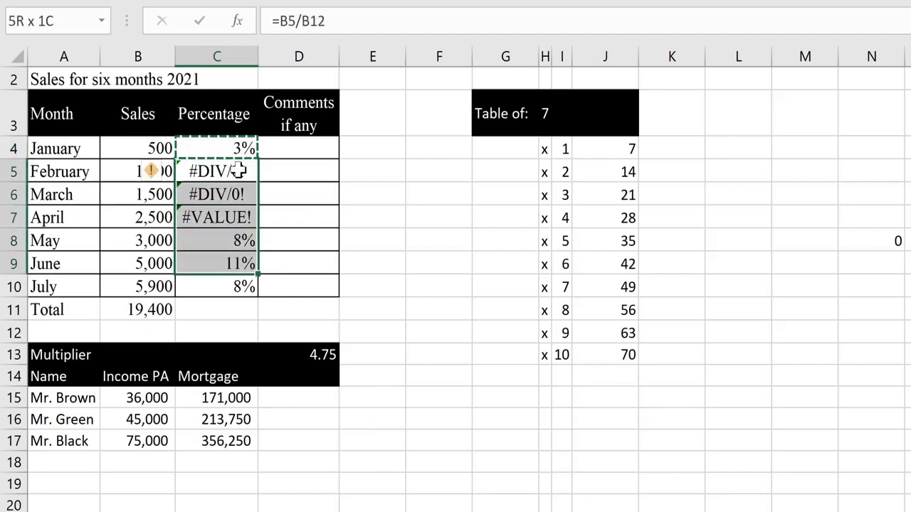
key("ctrl+v")
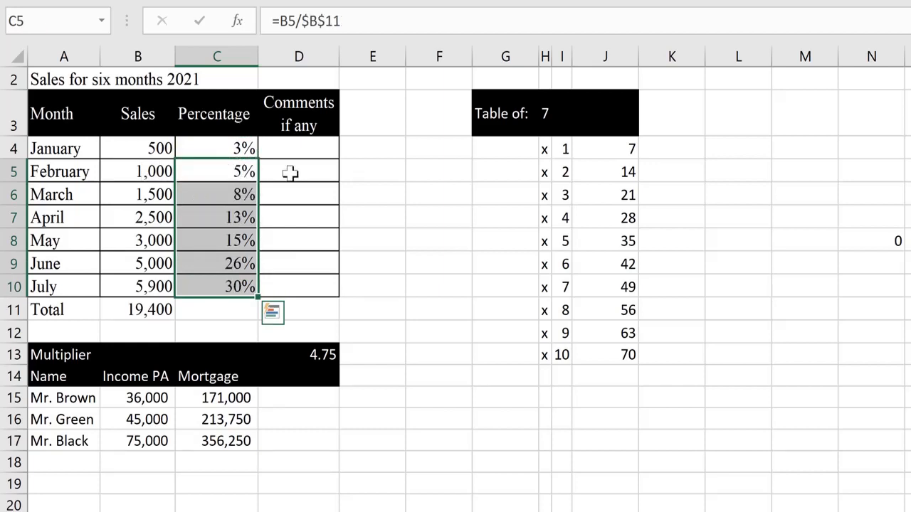
key("Down")
key("Up")
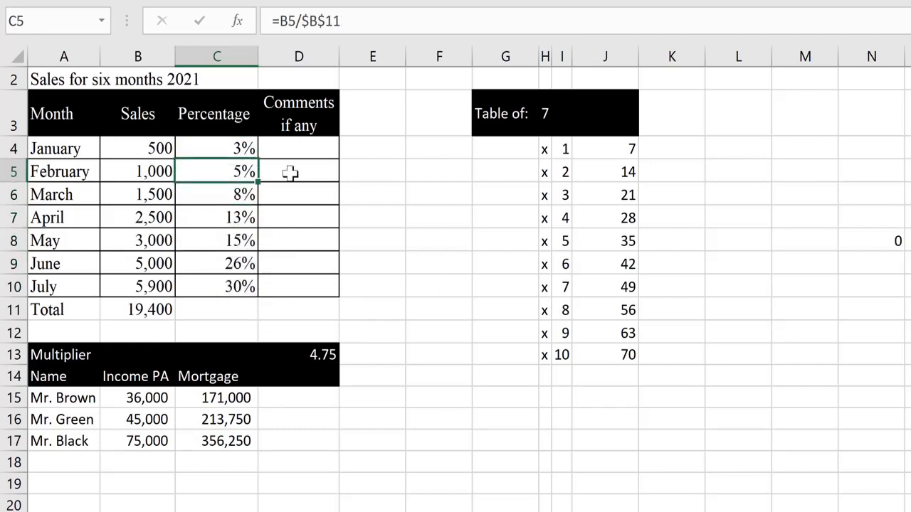
key("F2")
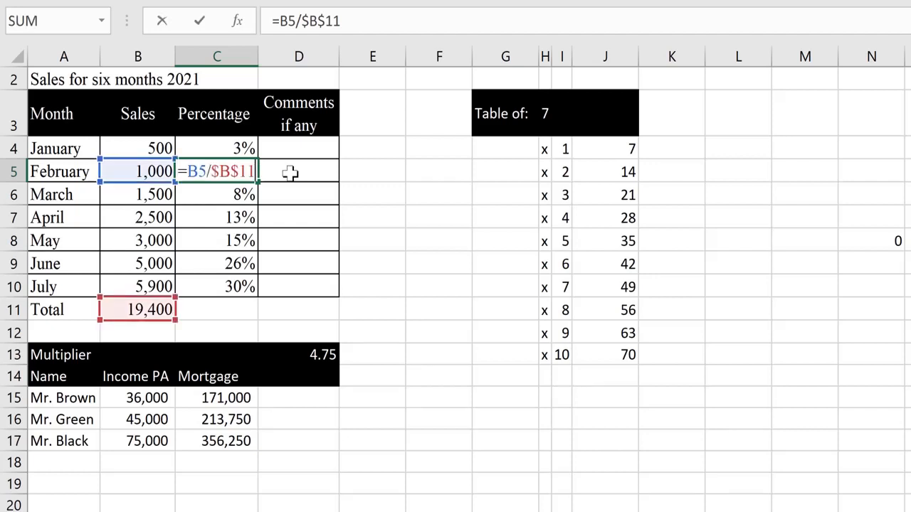
key("Escape")
key("Return")
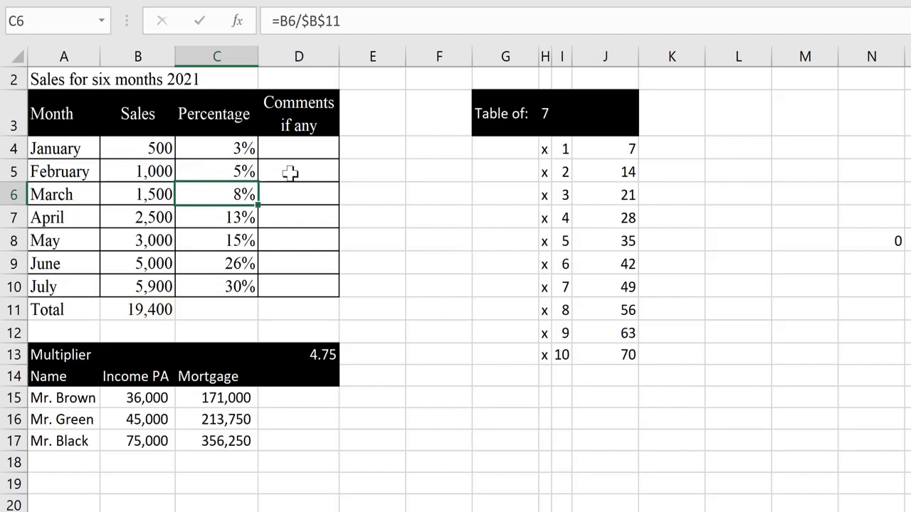
key("F2")
key("Return")
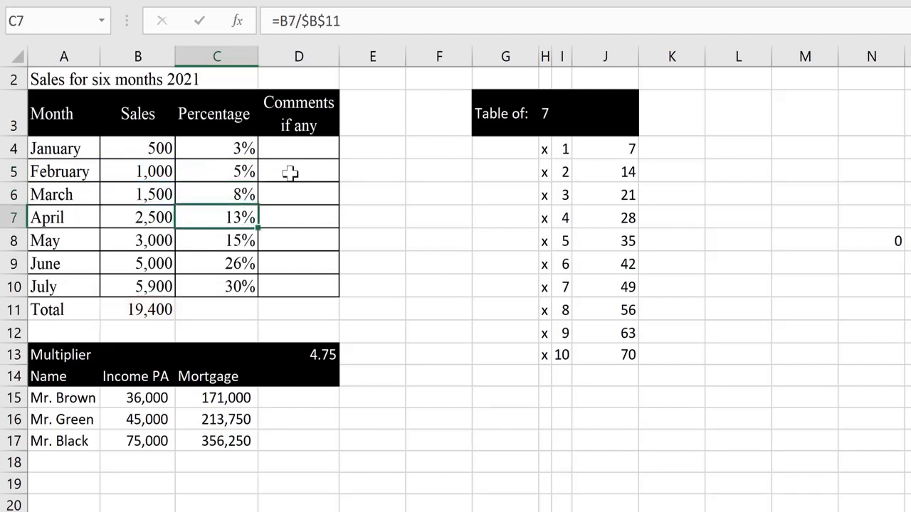
key("F2")
key("Return")
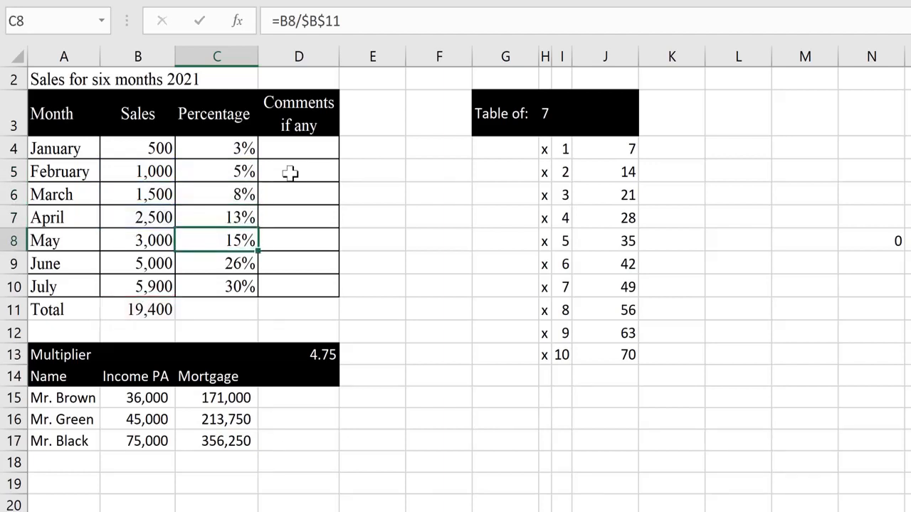
key("F2")
key("Return")
key("F2")
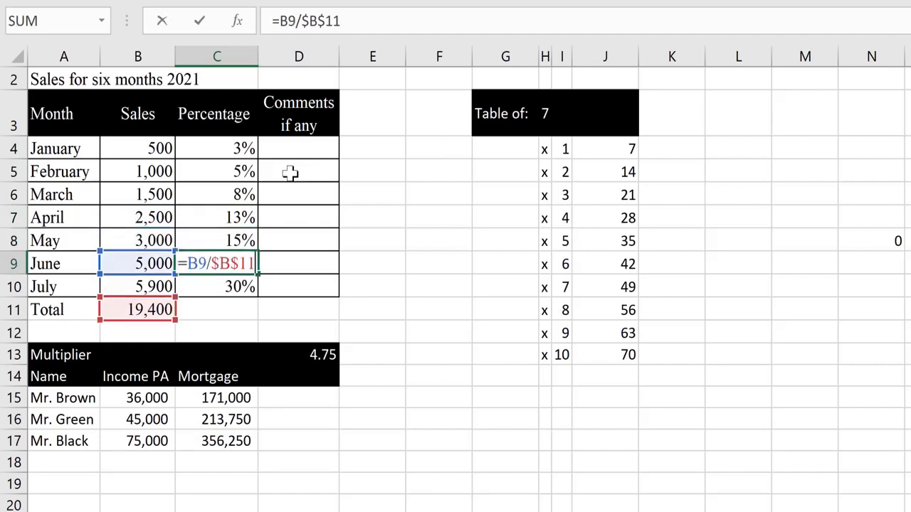
key("Return")
key("F2")
key("ctrl+Return")
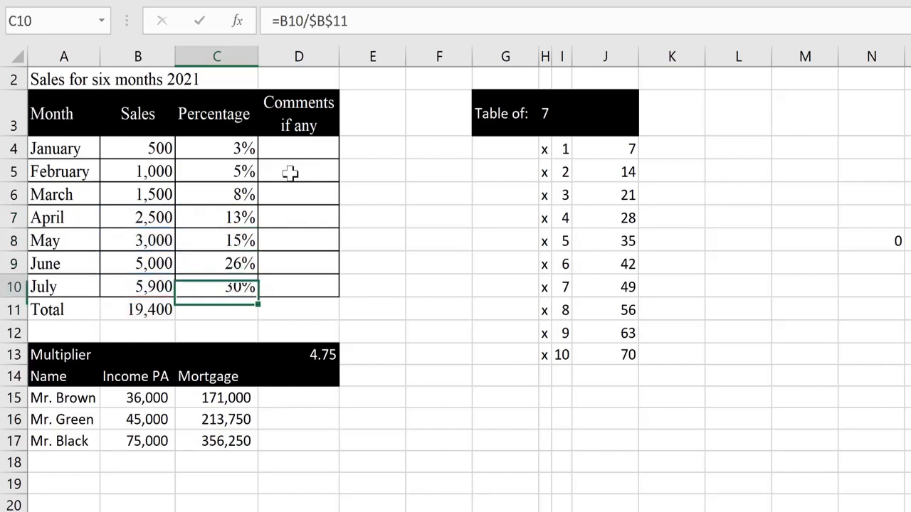
key("ctrl+Up")
key("Down")
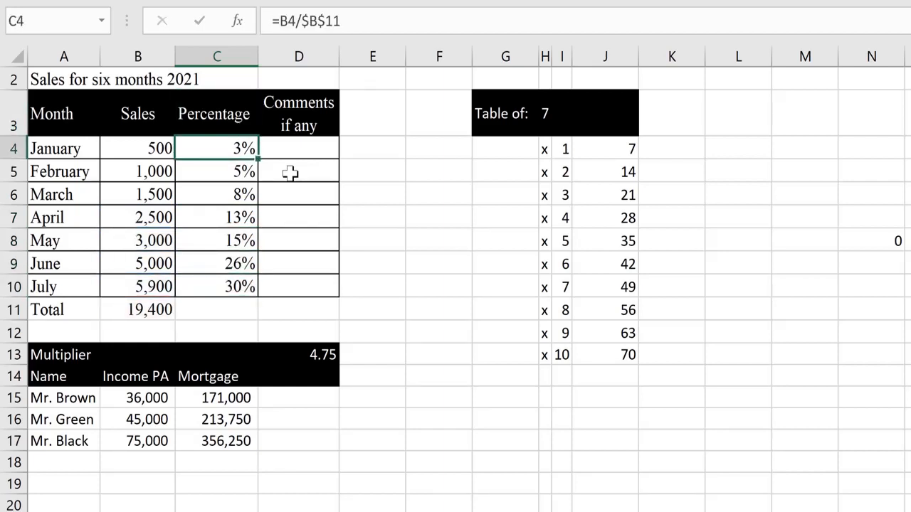
key("F2")
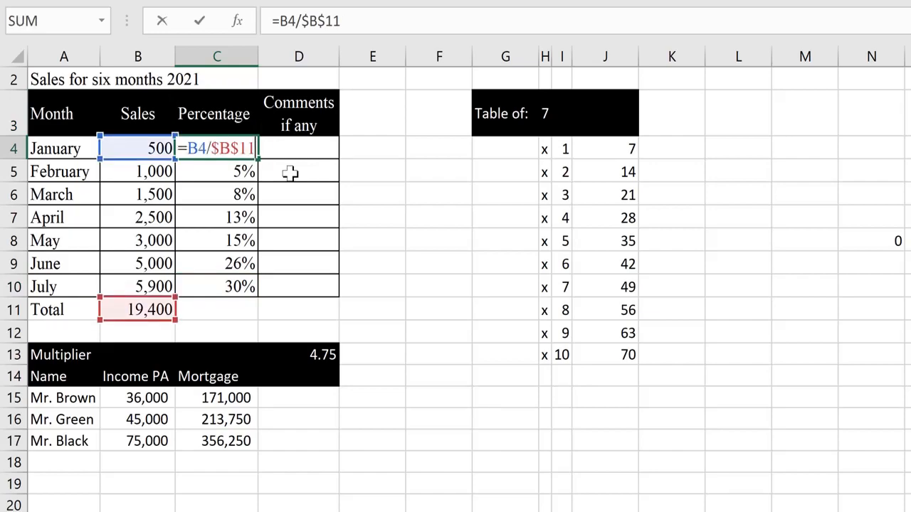
key("ctrl+Return")
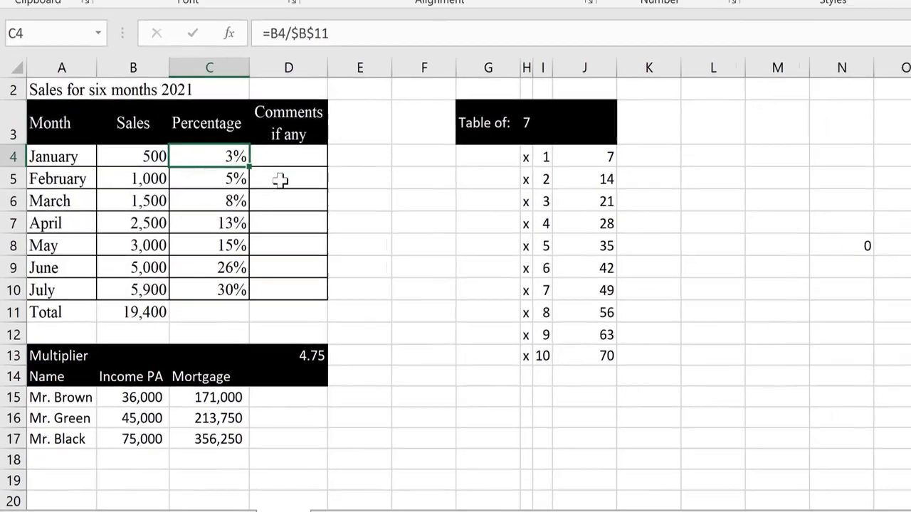
- Change the times-table base number in H3 to 8, then to 9
key("F2")
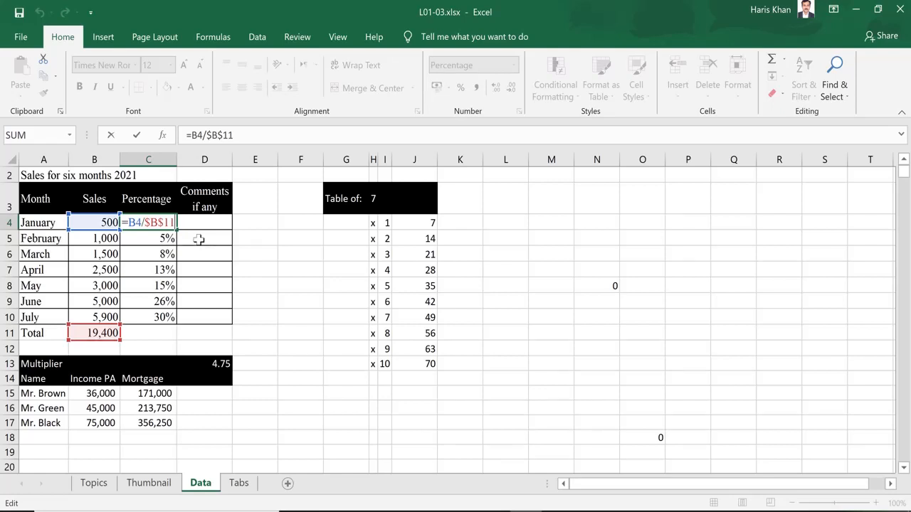
key("Escape")
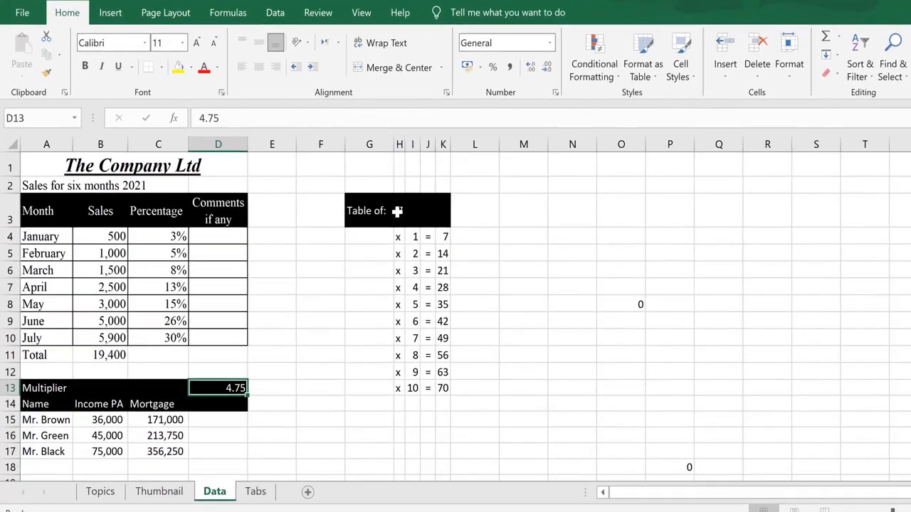
left_click(373, 226)
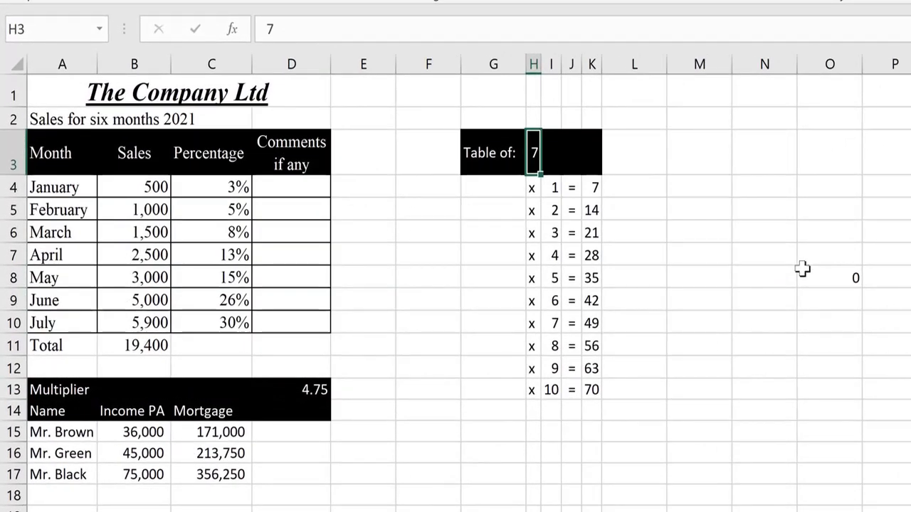
type("8")
key("Return")
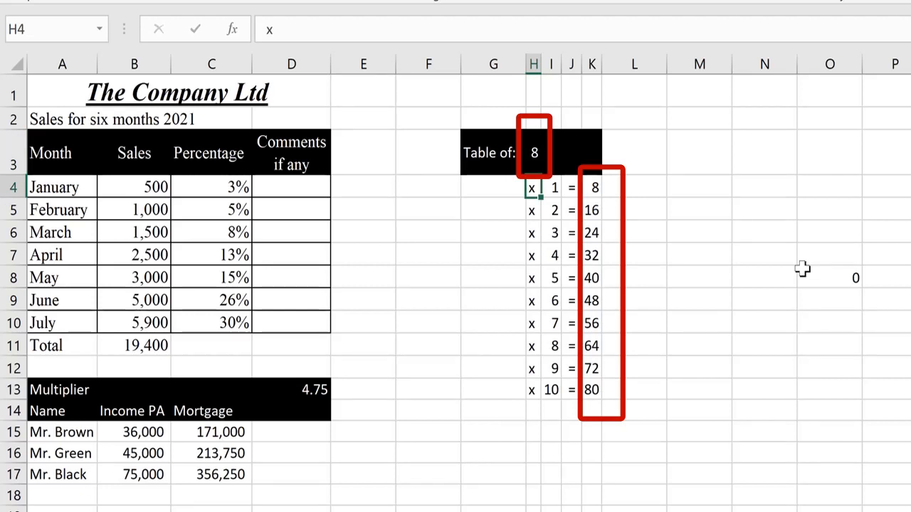
key("Up")
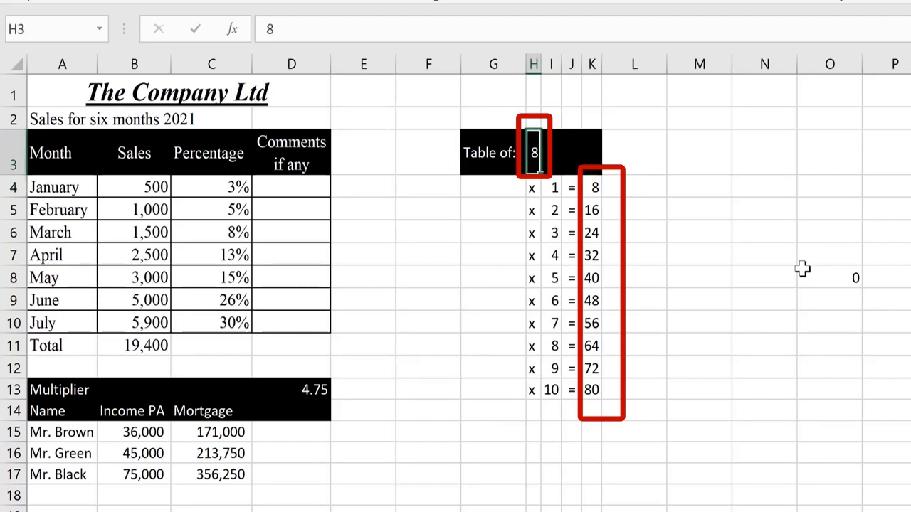
type("9")
key("Return")
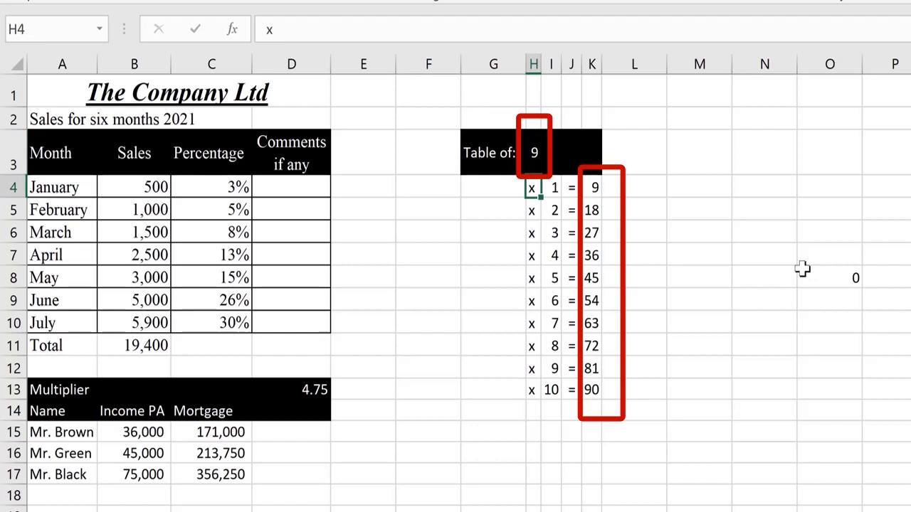
- Set the mortgage multiplier in D13 to 5, giving 180,000, 225,000 and 375,000
left_click(307, 394)
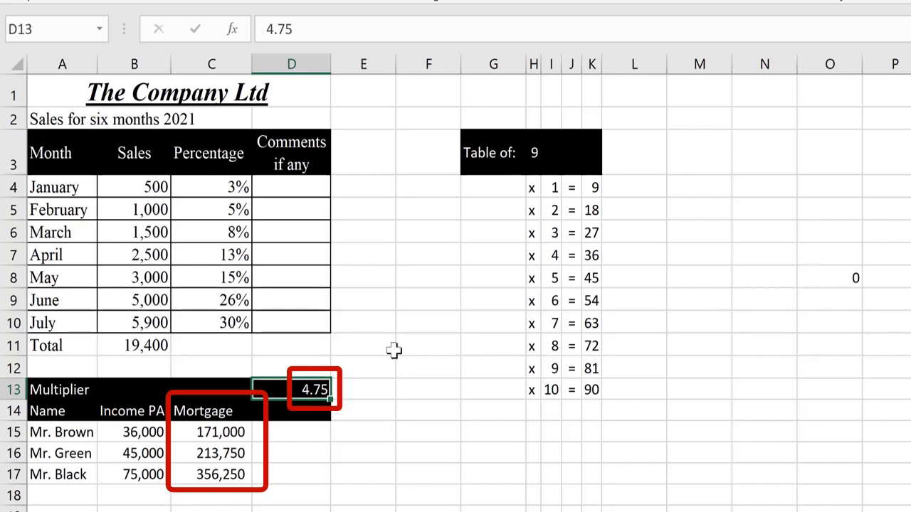
type("5")
key("ctrl+Return")
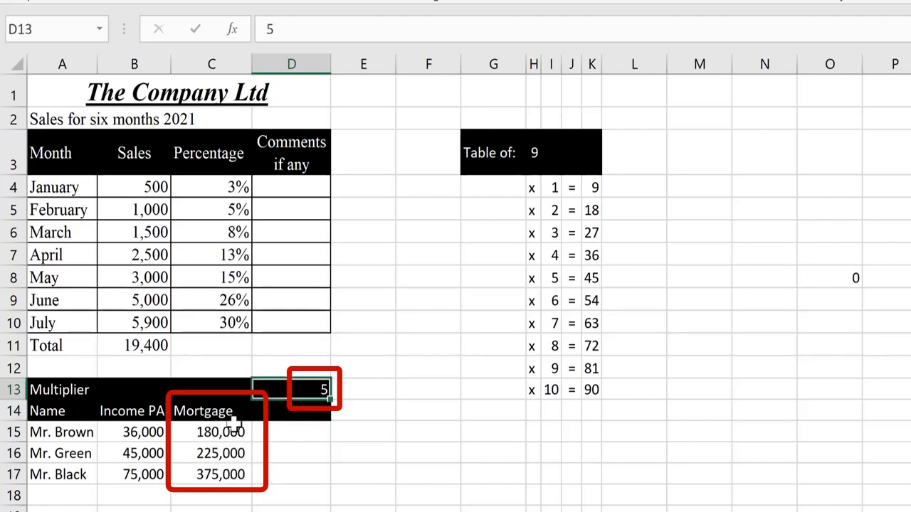
key("Up")
key("Up")
key("Up")
key("Up")
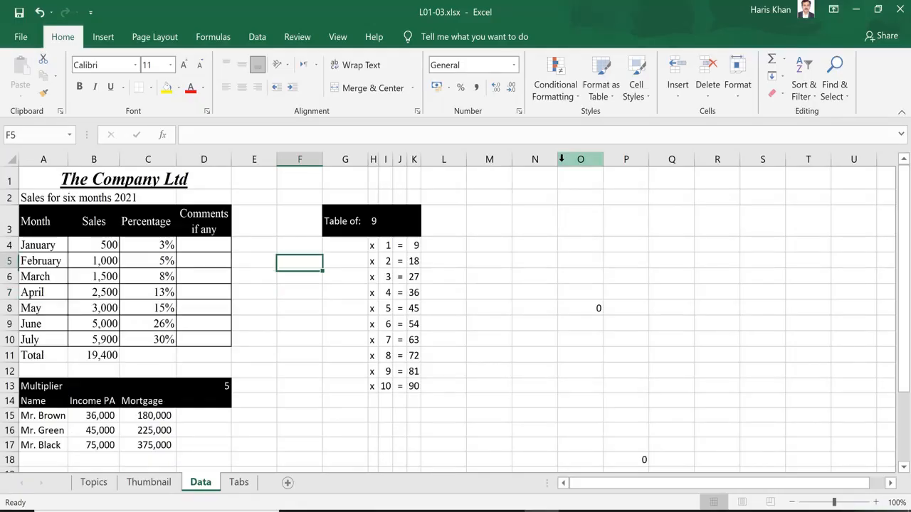
key("Right")
key("Right")
key("Down")
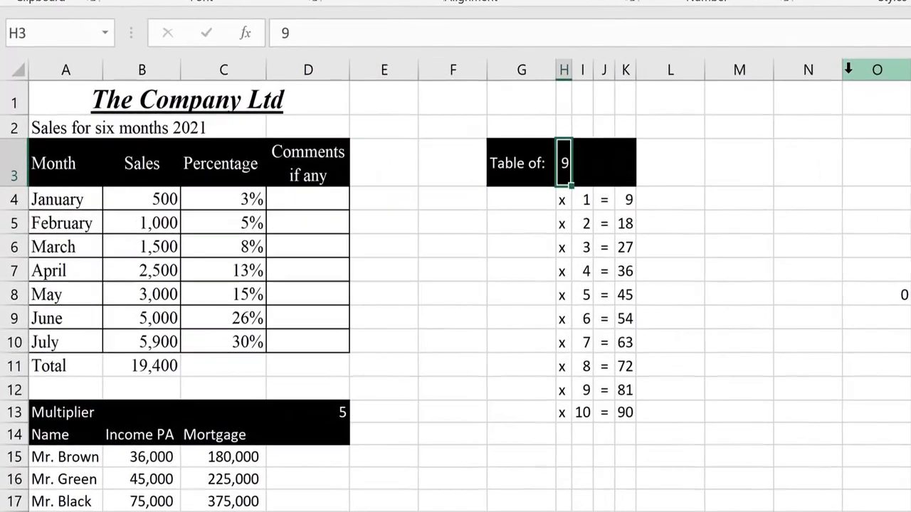
key("Down")
key("Down")
key("Right")
key("Right")
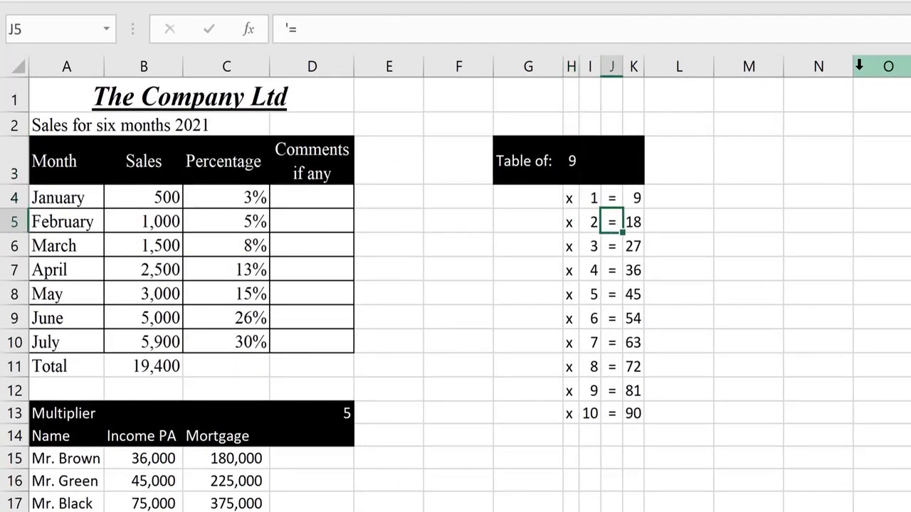
key("Up")
key("Right")
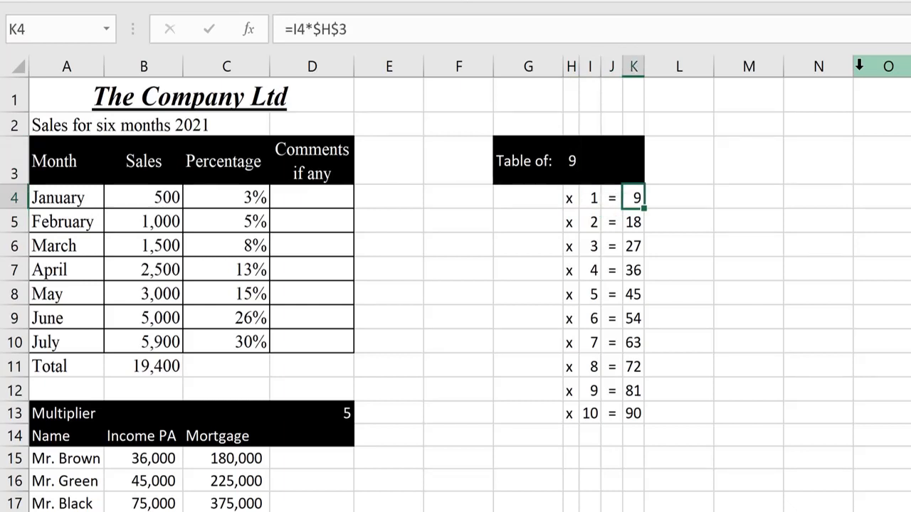
key("F2")
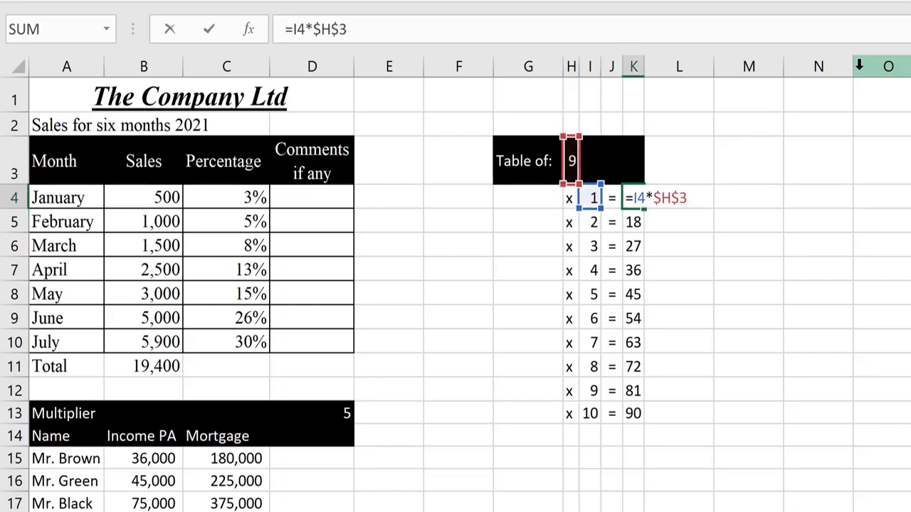
key("Left")
key("Left")
key("Left")
key("Left")
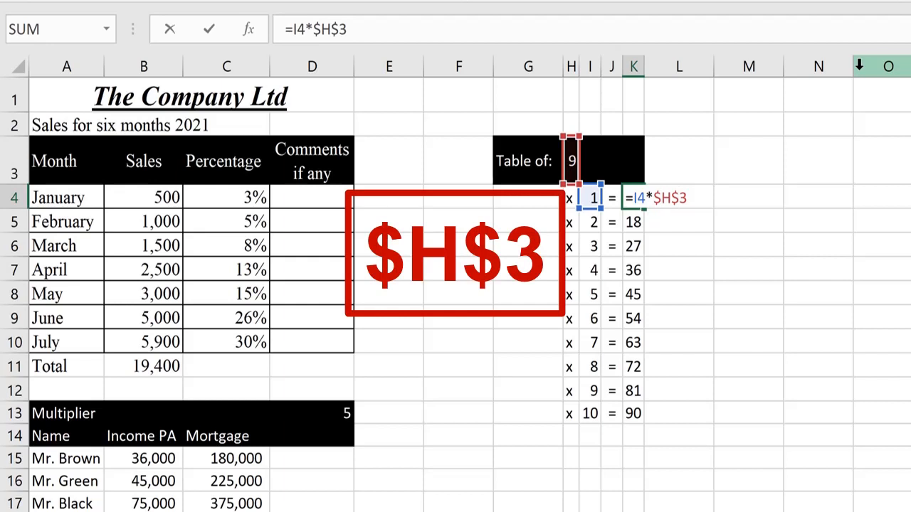
key("shift+Right")
key("Right")
key("Right")
key("Right")
key("shift+Left")
key("Left")
key("Left")
key("Left")
key("shift+Left")
key("Left")
key("Left")
key("Left")
key("Left")
key("shift+Right")
key("Right")
key("Right")
key("shift+Right")
key("Left")
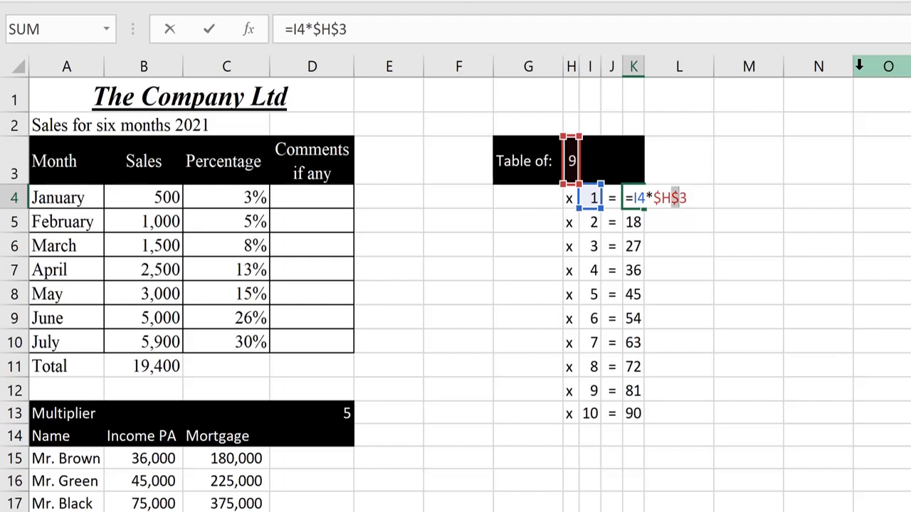
key("Return")
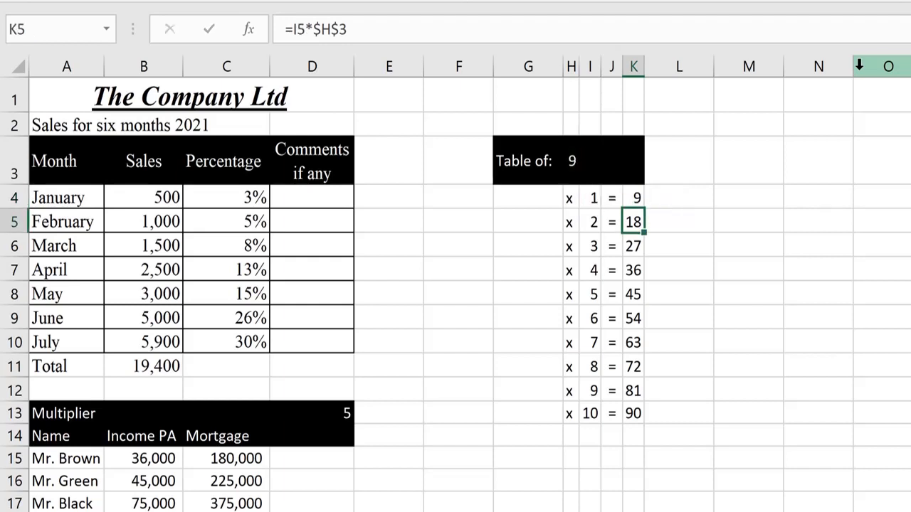
left_click(324, 423)
double_click(242, 458)
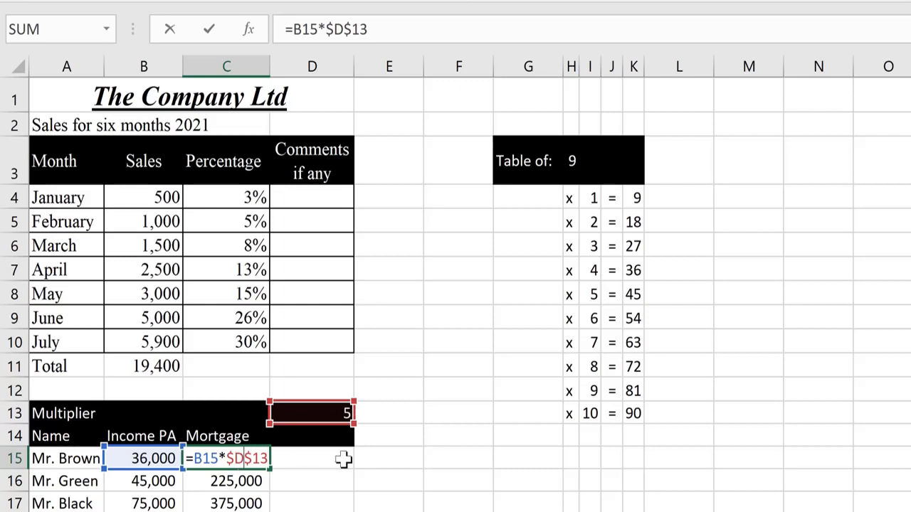
key("shift+Left")
key("Right")
key("Right")
key("shift+Right")
key("shift+Right")
key("Return")
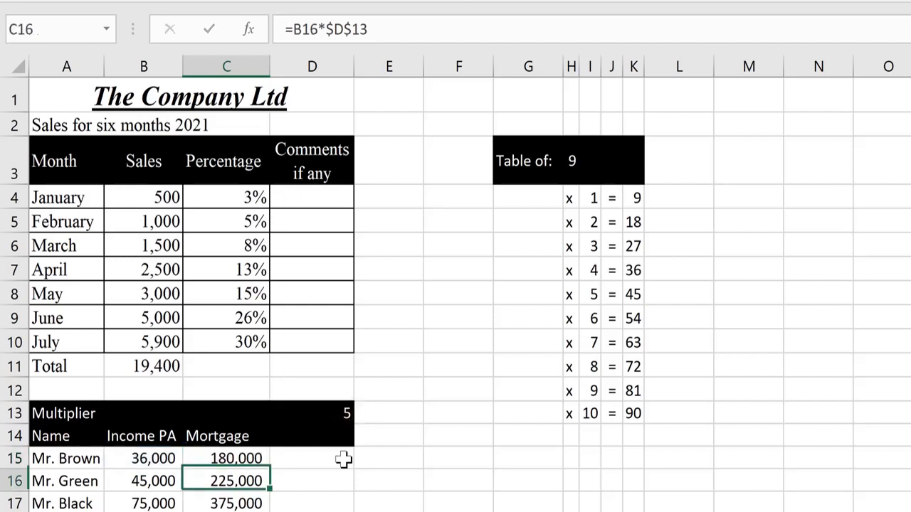
key("Up")
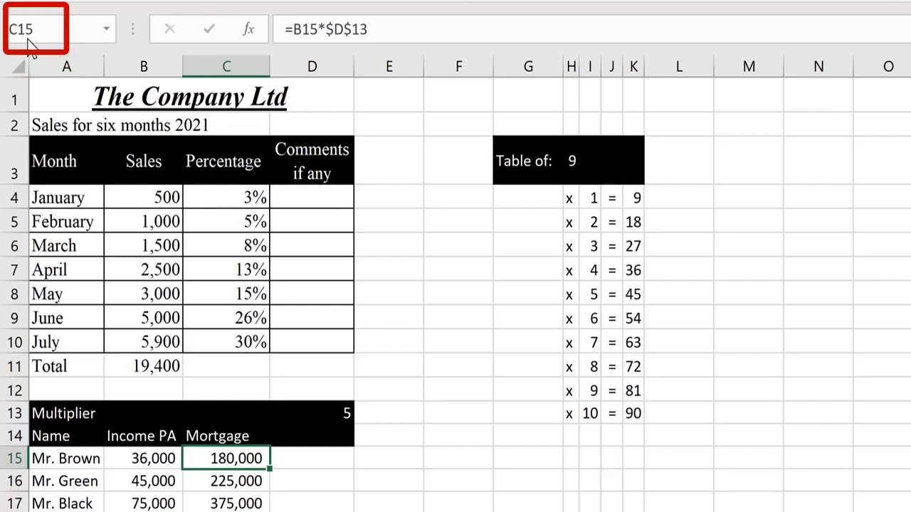
left_click(226, 58)
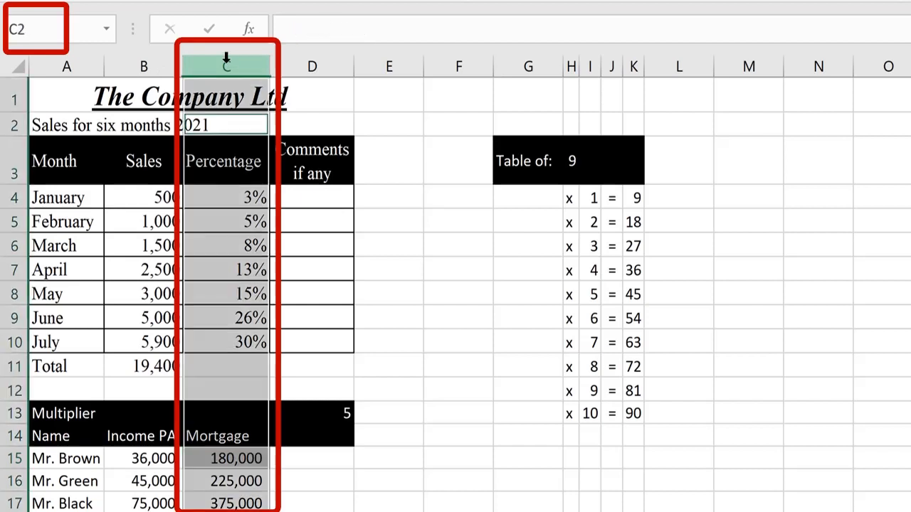
left_click(12, 458)
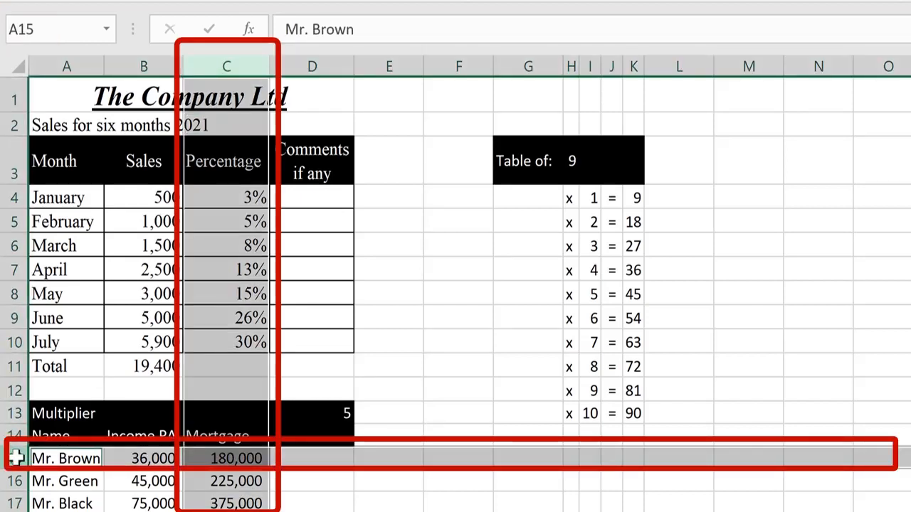
left_click(224, 459)
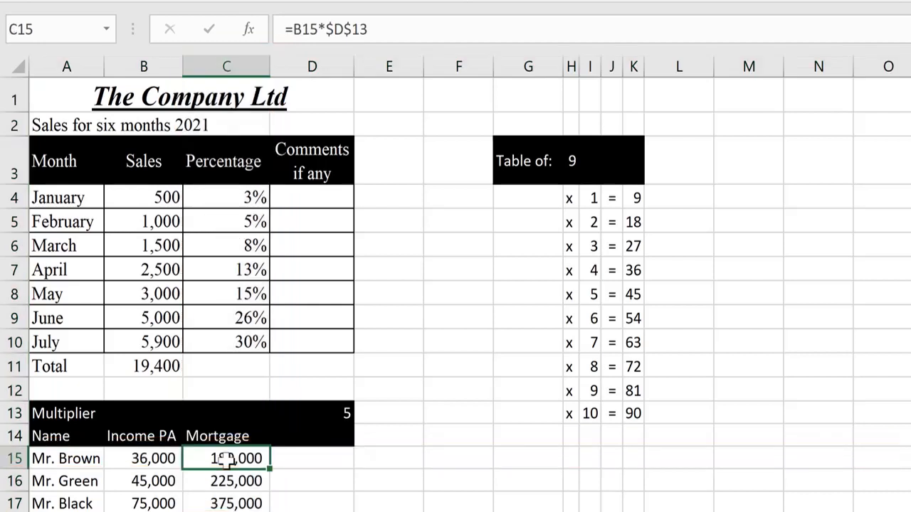
left_click(333, 411)
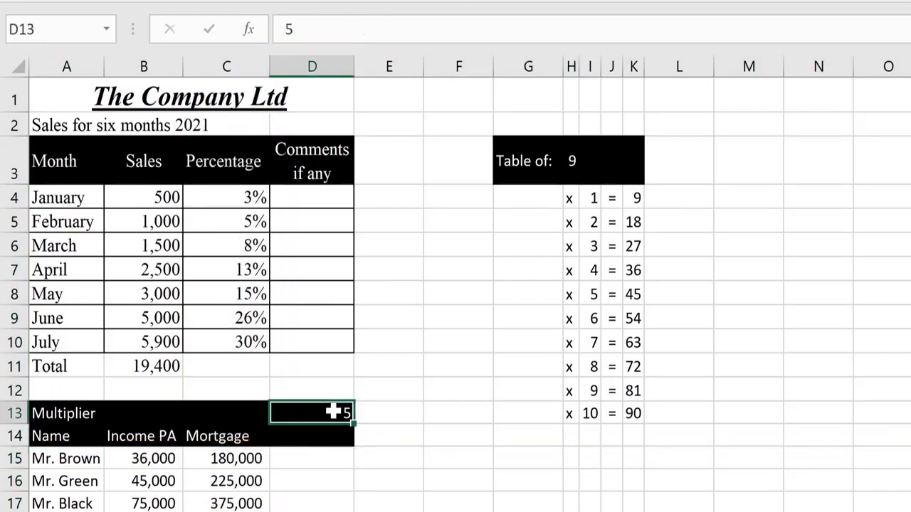
left_click(313, 65)
left_click(23, 402)
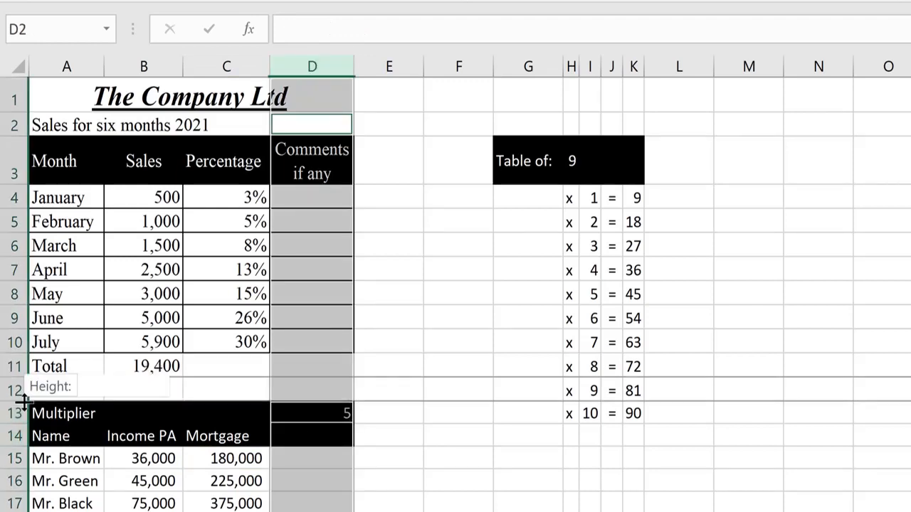
left_click(15, 413)
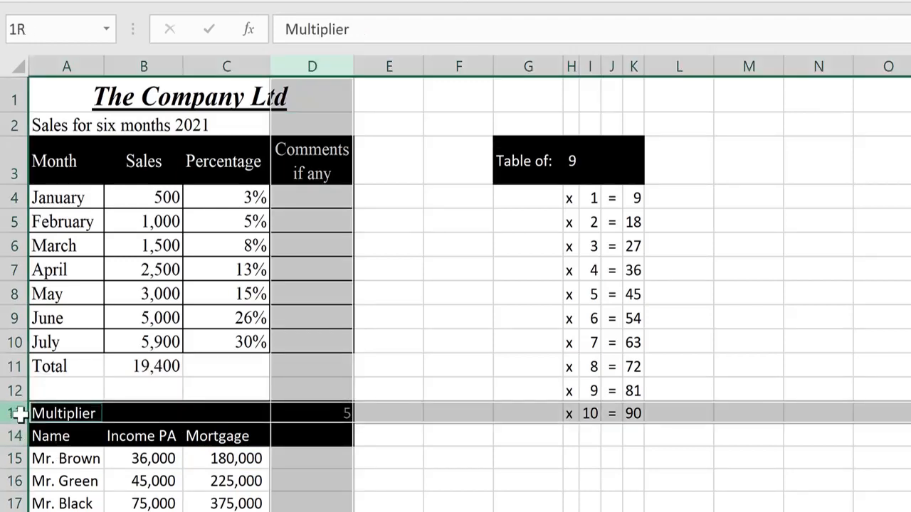
left_click(312, 411)
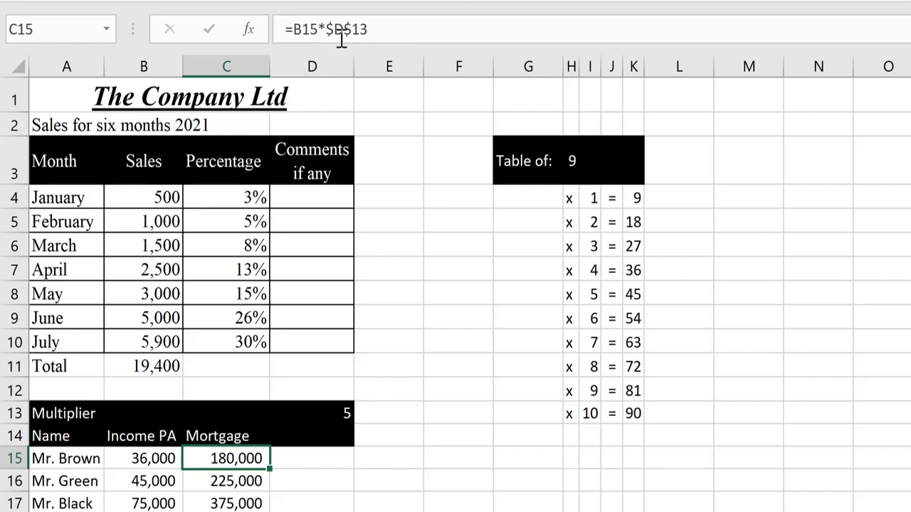
left_click(310, 66)
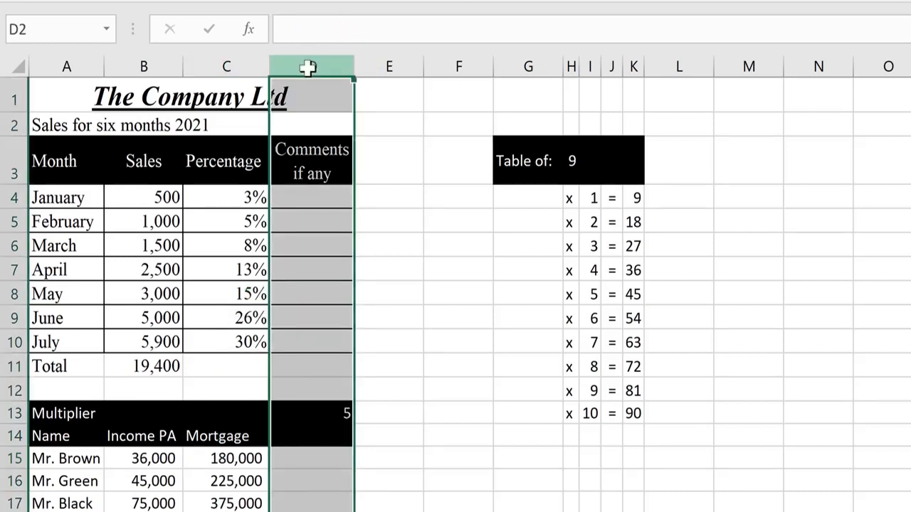
left_click(16, 414)
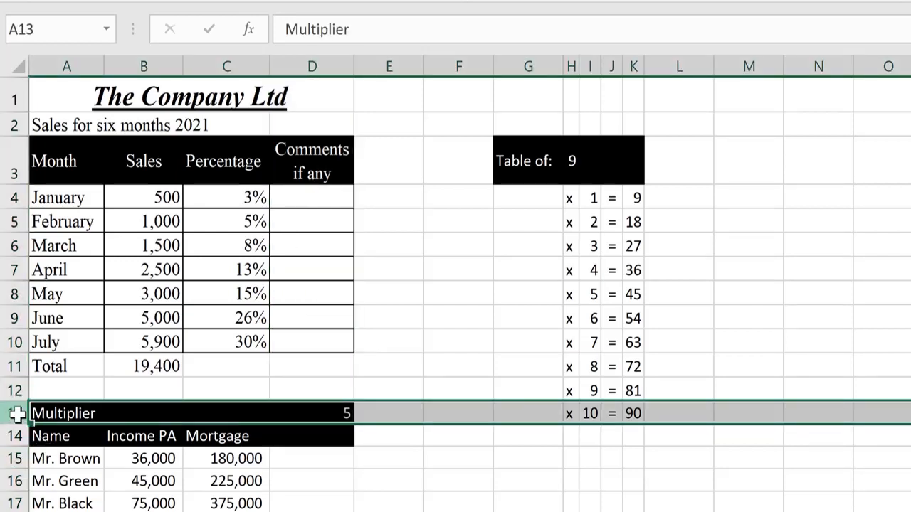
left_click(315, 66)
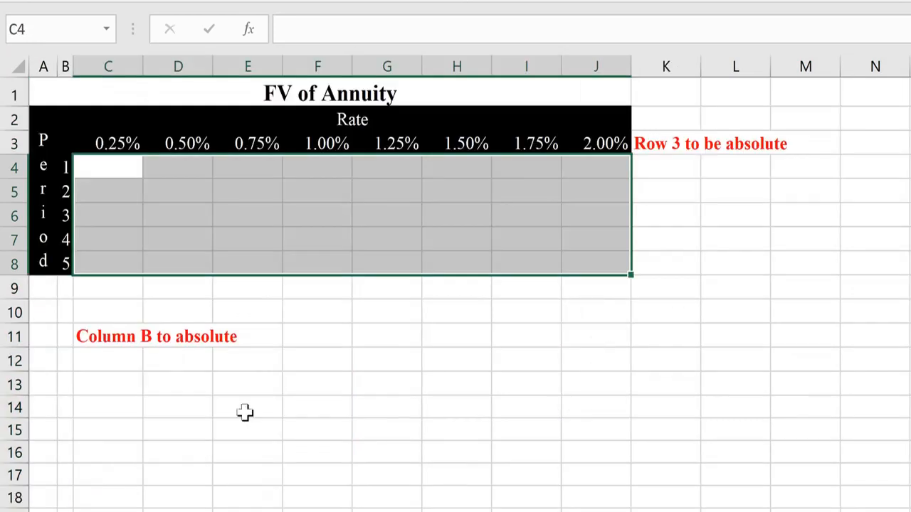
- Select the FV of Annuity title and step across the rate headings in row 3
left_click(119, 168)
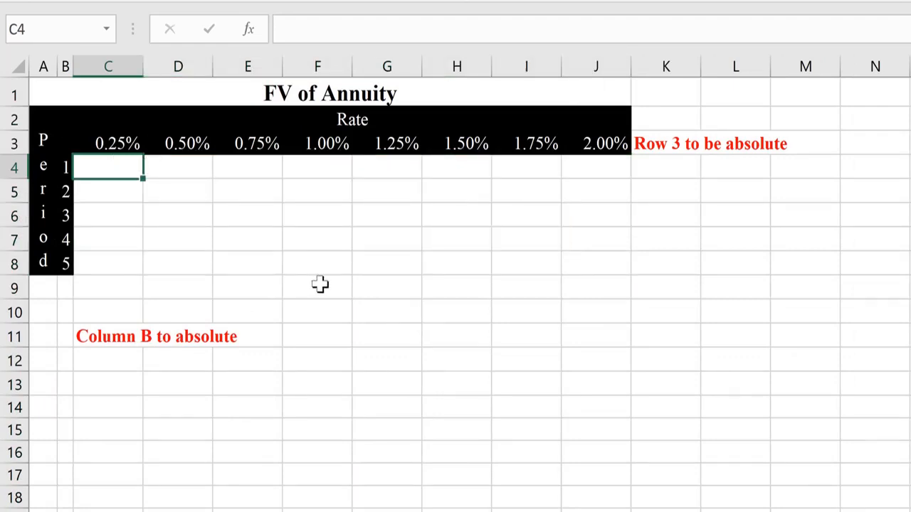
left_click(290, 90)
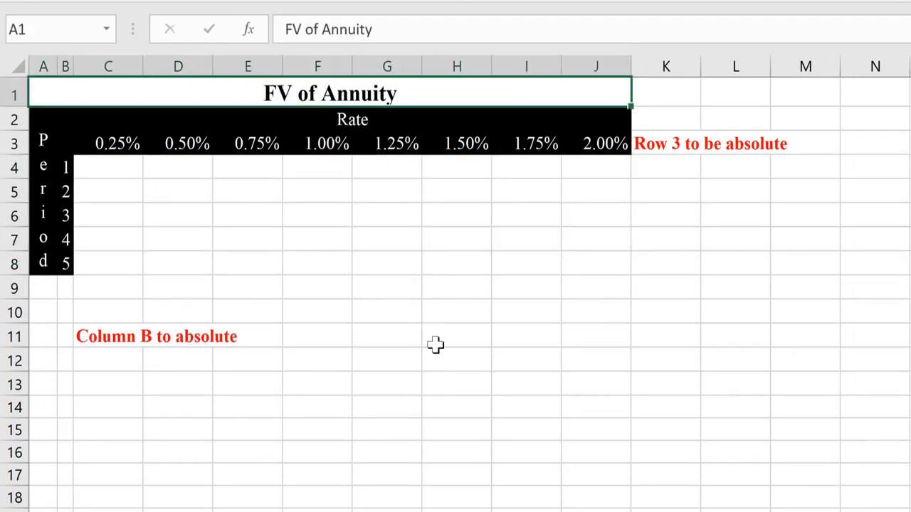
key("Down")
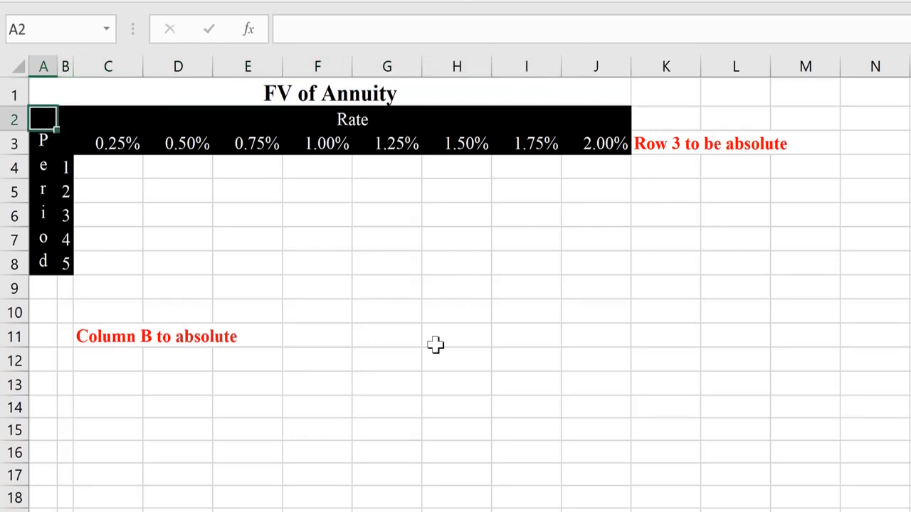
key("Down")
key("Right")
key("Right")
key("Right")
key("Left")
key("shift+Right")
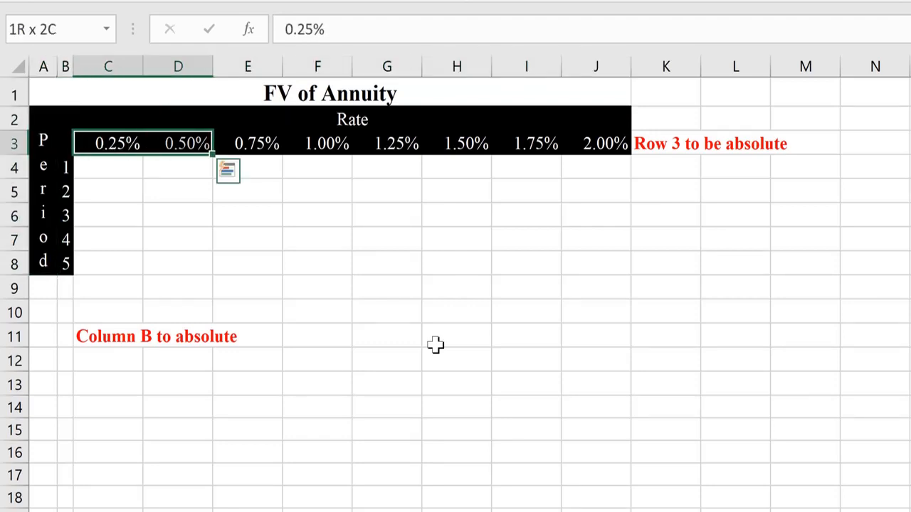
key("ctrl+shift+Right")
key("Left")
key("Left")
- Move through the period numbers, then jump down to the compound interest formula note in C34
key("Down")
key("Right")
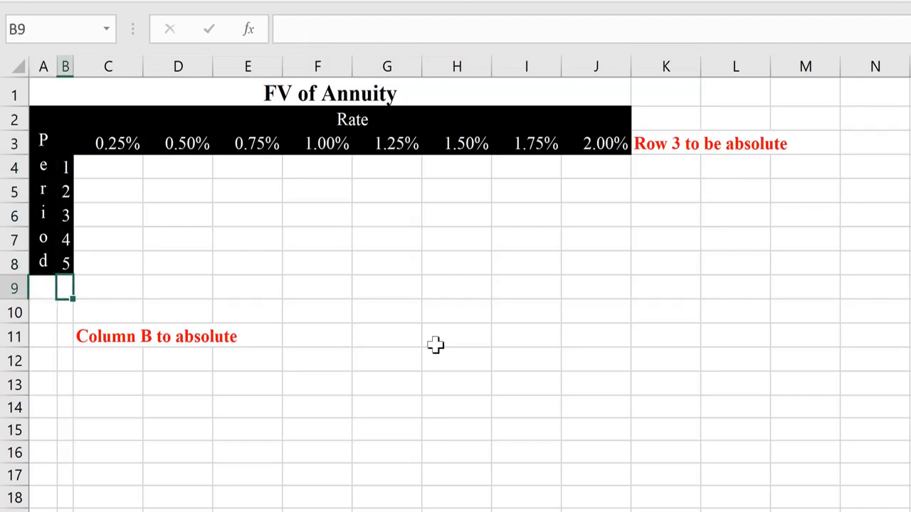
key("Up")
key("ctrl+Up")
key("Down")
key("Down")
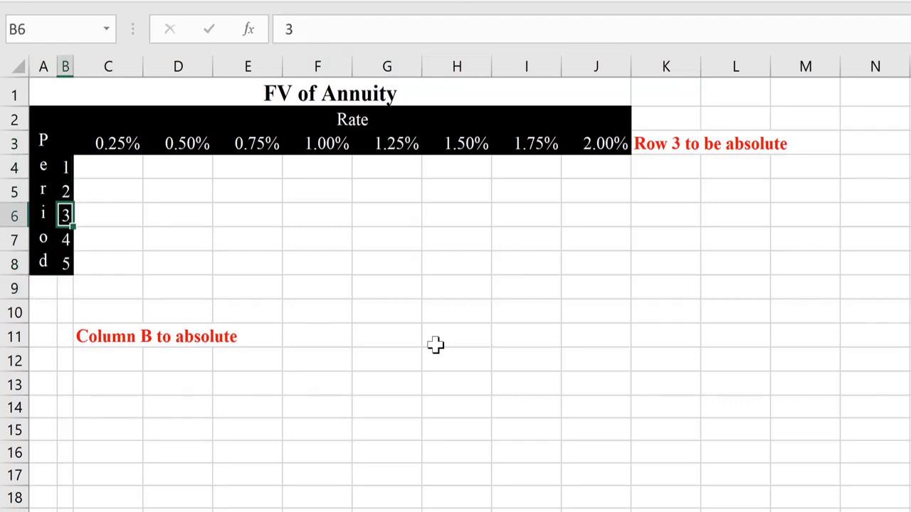
key("Down")
key("Down")
key("Down")
key("Down")
key("Down")
key("Down")
key("Right")
key("Left")
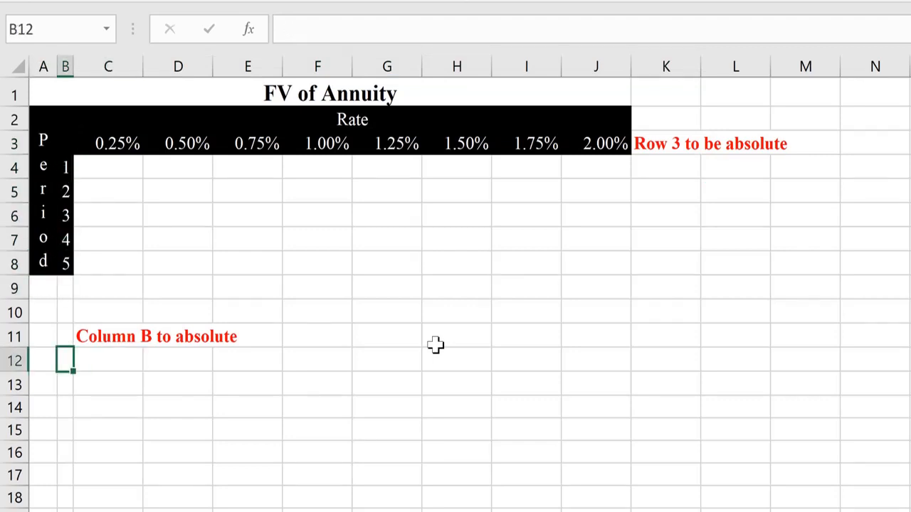
key("Right")
key("ctrl+Down")
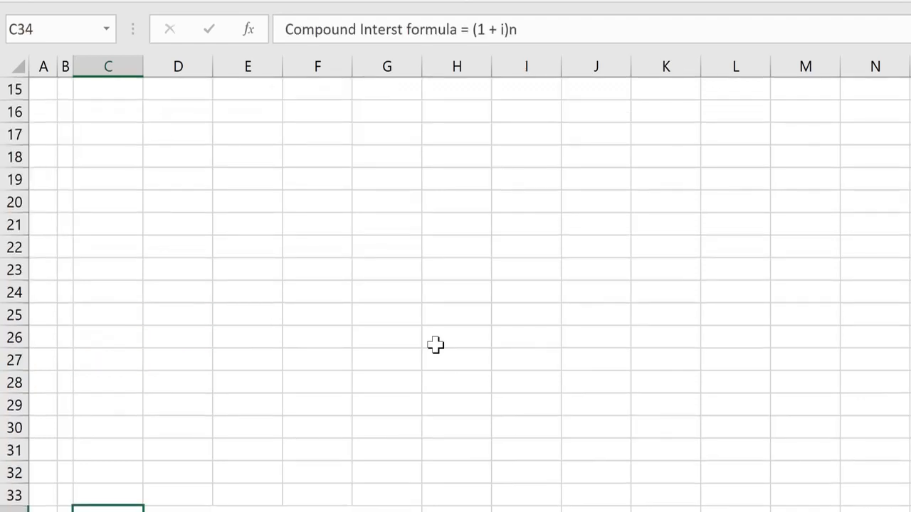
- Jump down once more from the compound interest formula note with Ctrl+Down
key("ctrl+Down")
key("ctrl+Down")
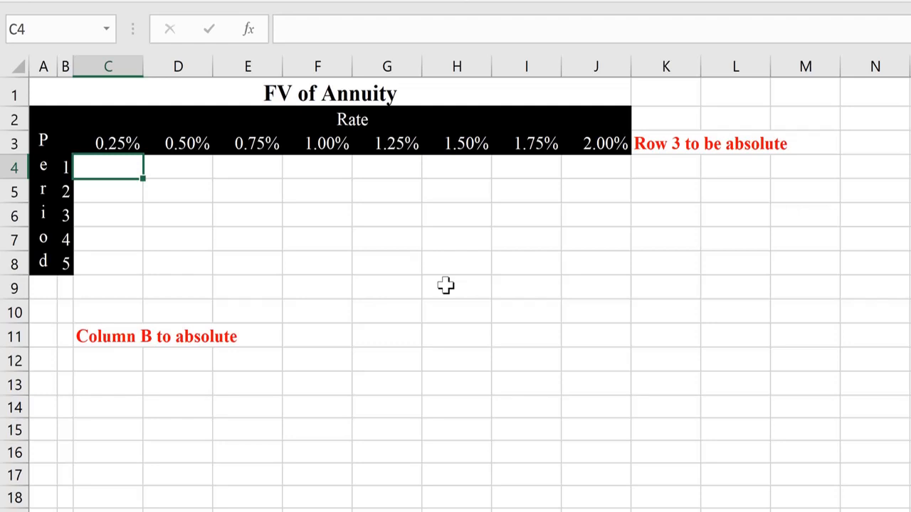
- Enter =(1+C3)^B4 in C4, giving the period 1 growth factor 1.0025 at 0.25%
key("Up")
key("Down")
key("Left")
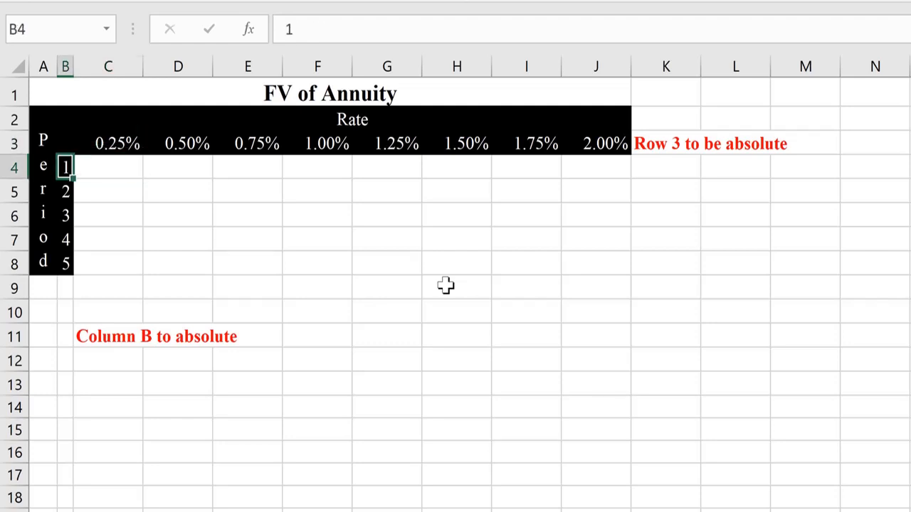
key("Right")
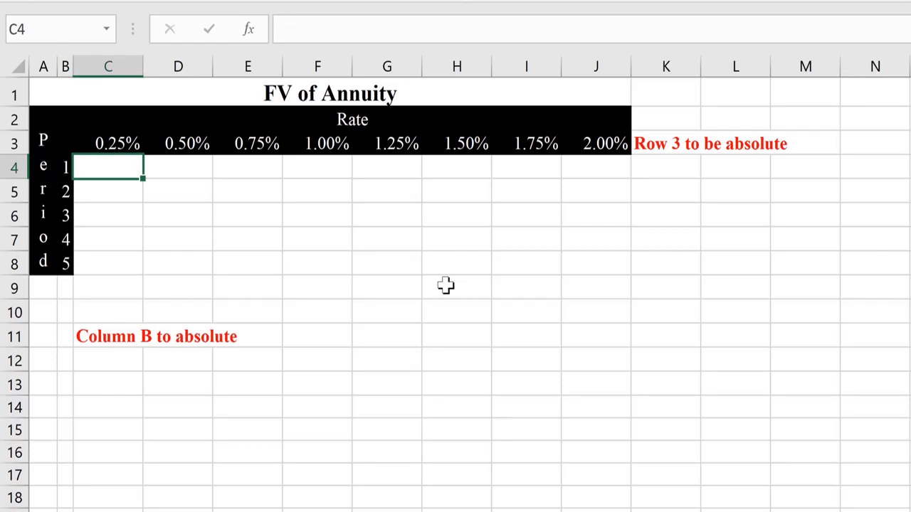
type("=")
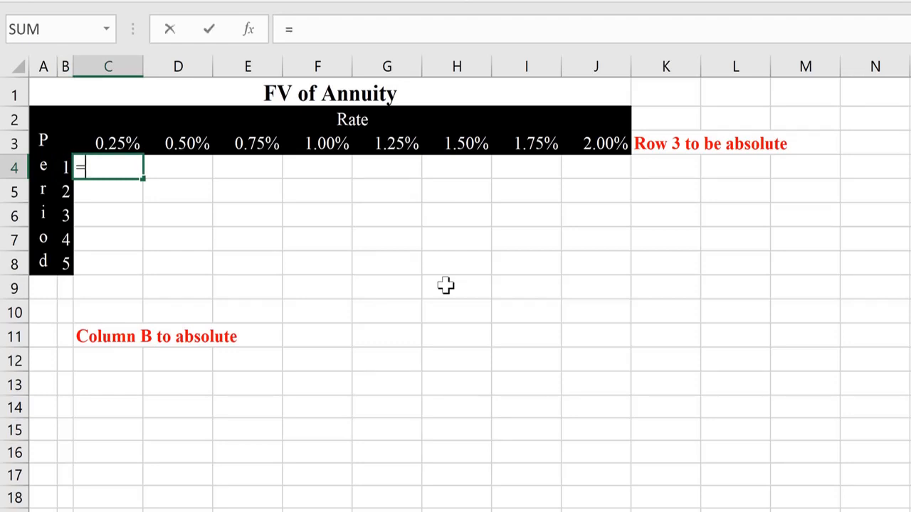
type("(1+")
left_click(125, 144)
type(")^")
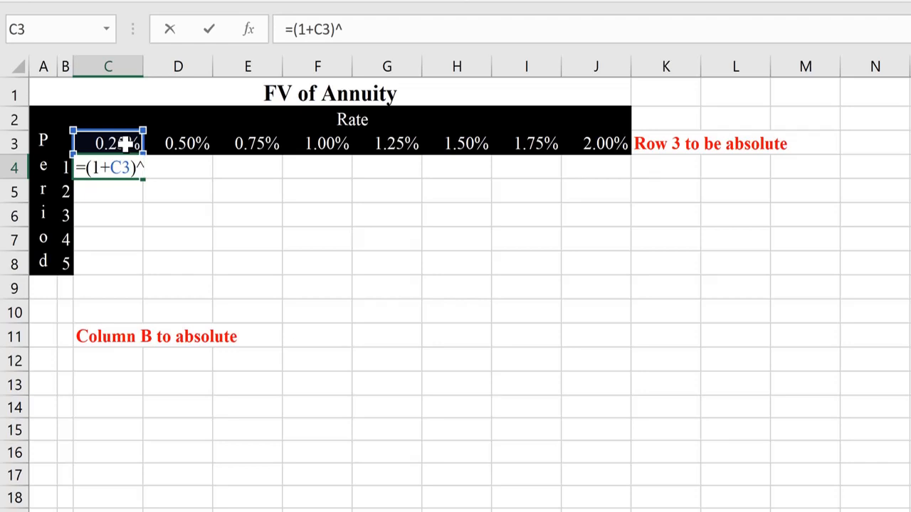
left_click(66, 167)
key("Return")
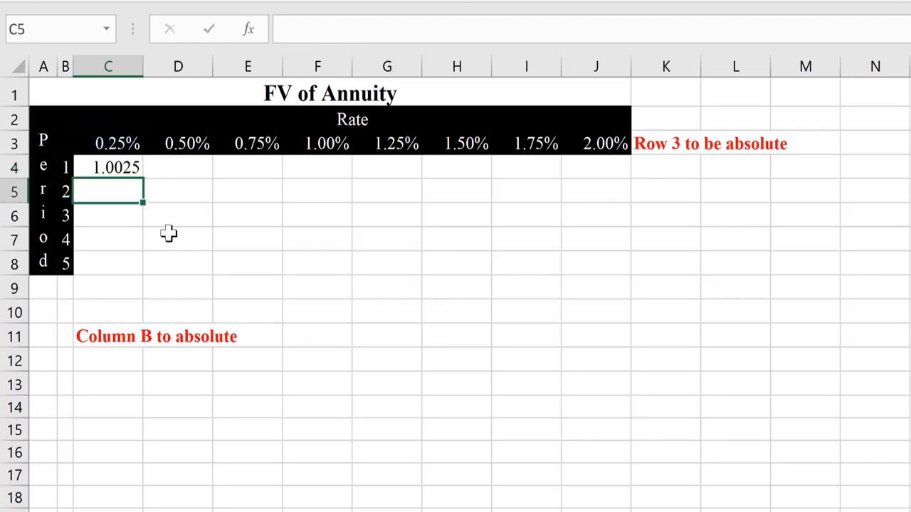
- Walk through C4's references to the period in B4 and the rate in C3
key("Up")
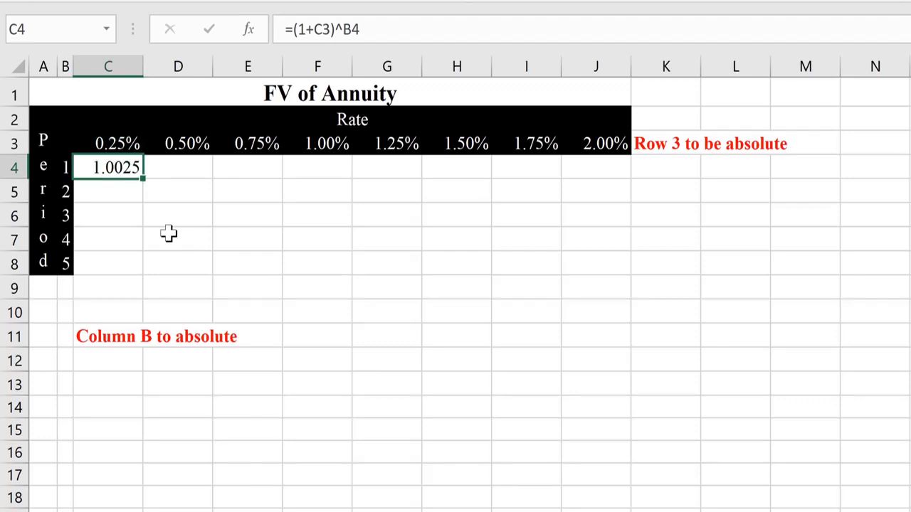
key("Left")
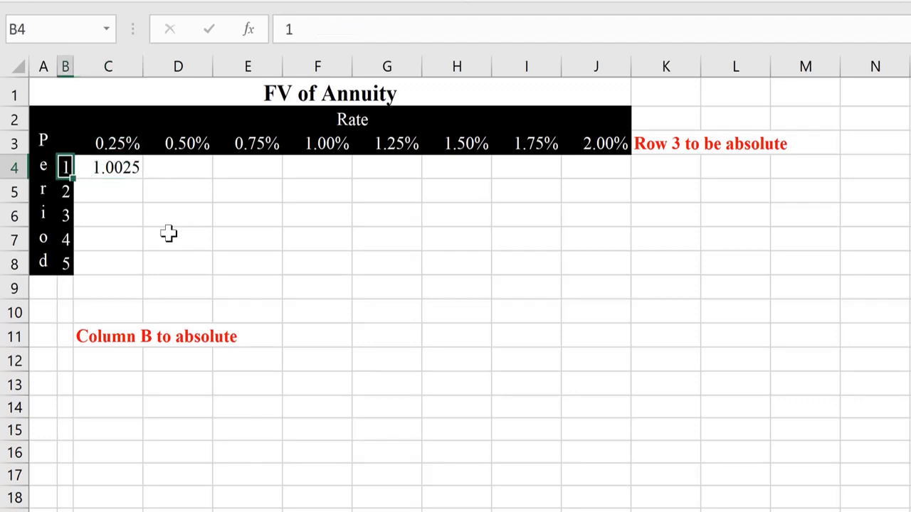
key("Right")
key("Up")
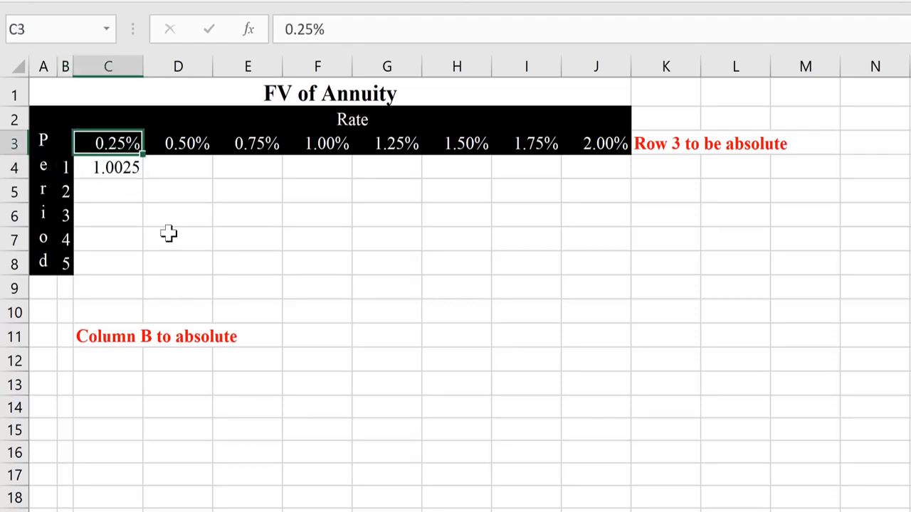
key("Down")
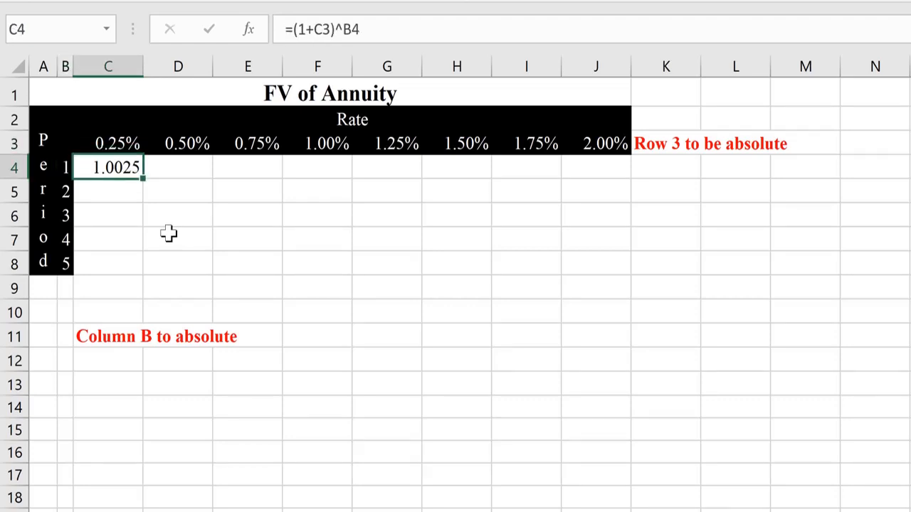
key("Down")
key("Up")
- Preview the C4:J8 grid range, re-commit C4's formula unchanged, and select row 3 of rates
key("shift+Down")
key("shift+Down")
key("shift+Down")
key("shift+Down")
key("shift+Right")
key("shift+Right")
key("shift+Right")
key("shift+Right")
key("shift+Right")
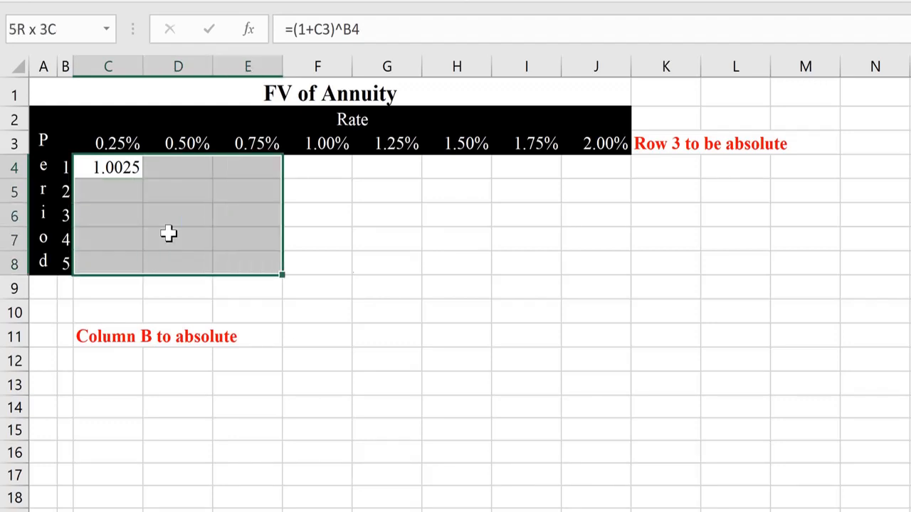
key("shift+Right")
key("shift+Right")
key("Left")
key("Right")
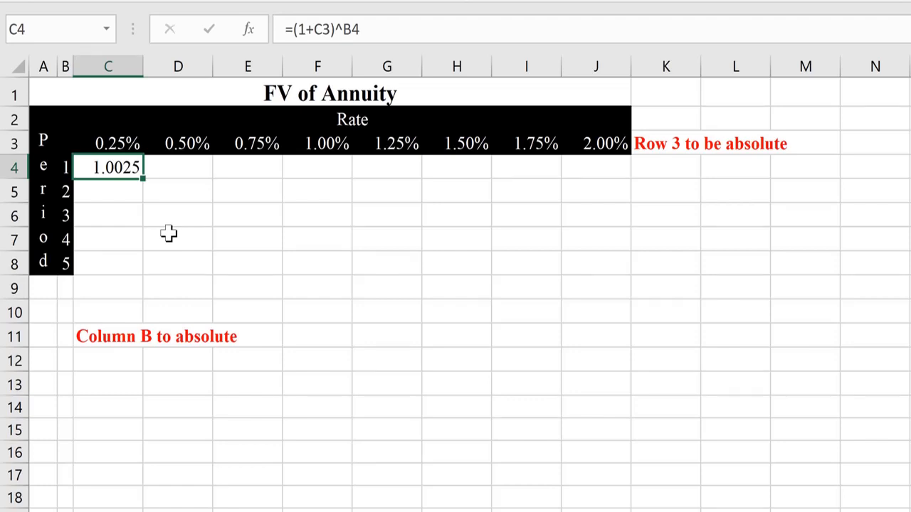
key("F2")
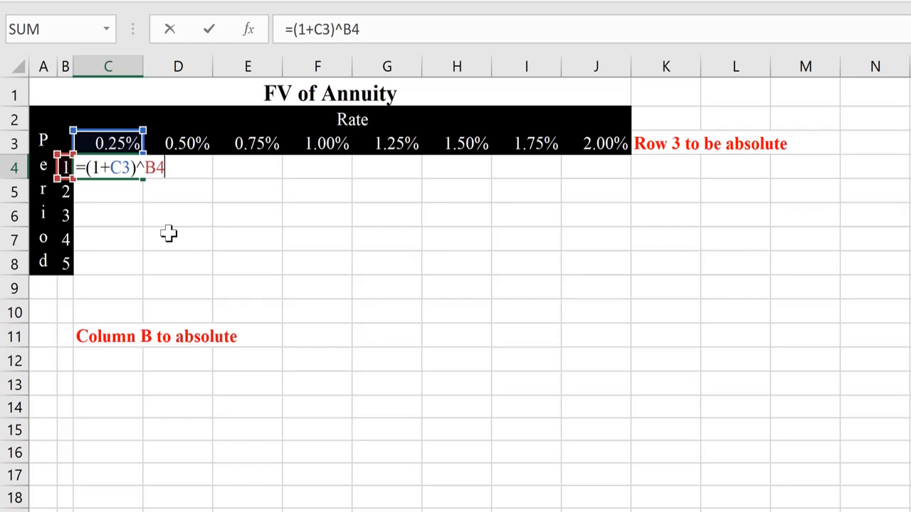
key("ctrl+Return")
left_click(18, 143)
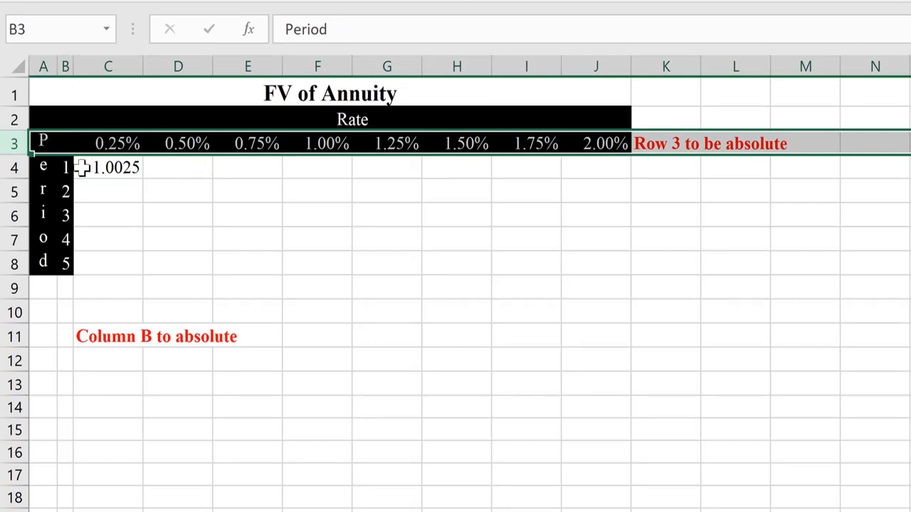
- Edit C4 to the mixed-reference formula =(1+C$3)^$B4 and copy it
left_click(64, 65)
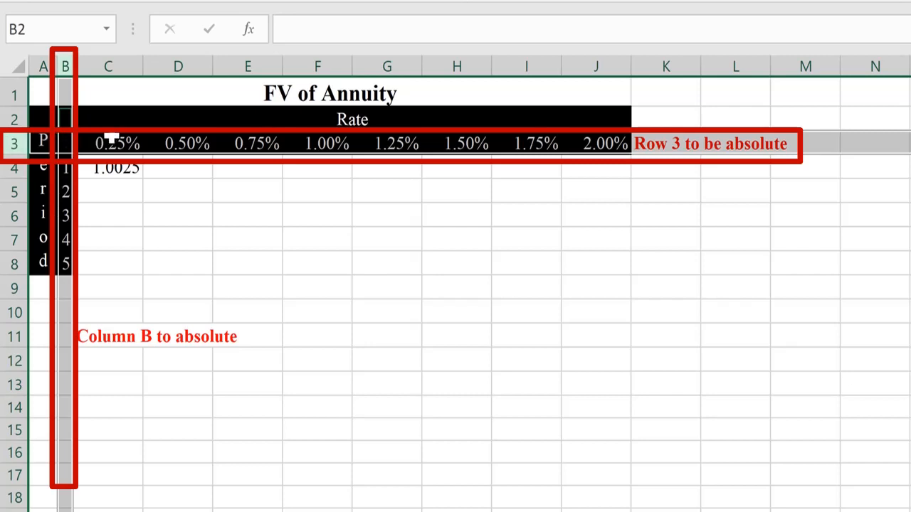
left_click(101, 167)
key("F2")
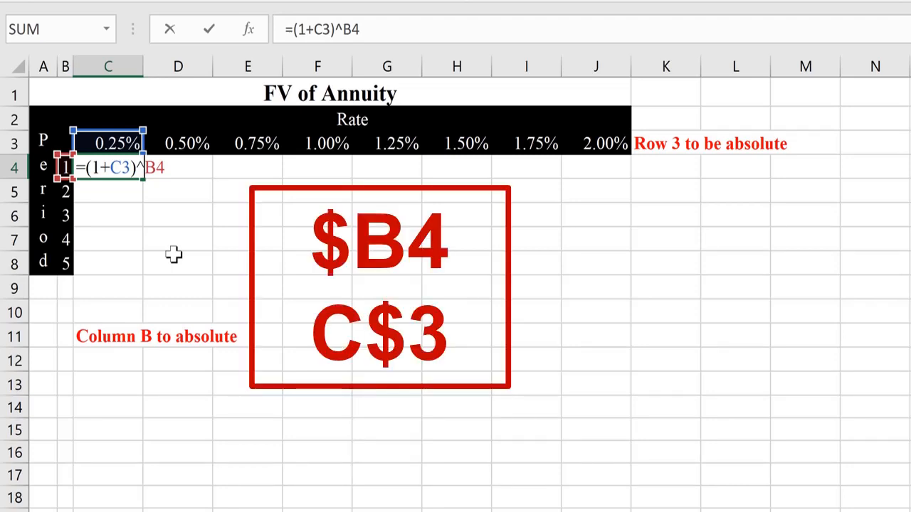
type("$")
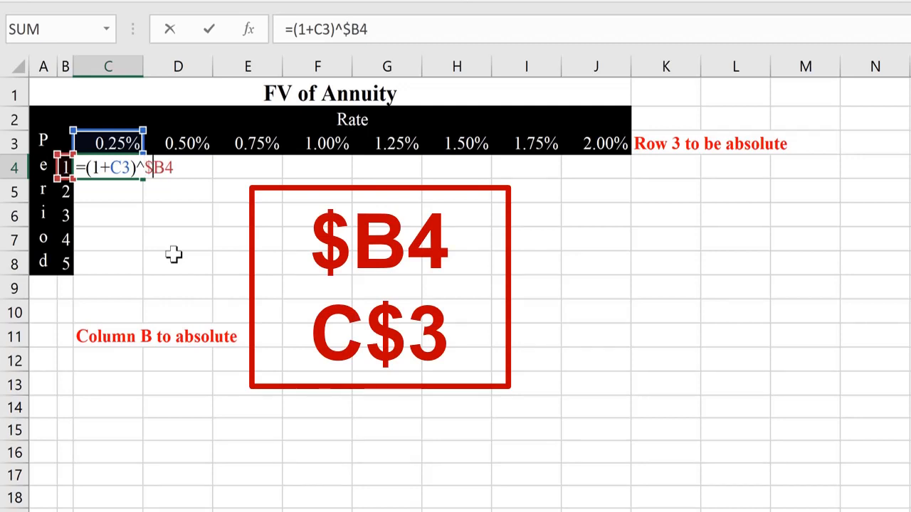
key("Left")
key("Left")
key("Left")
key("Left")
type("$")
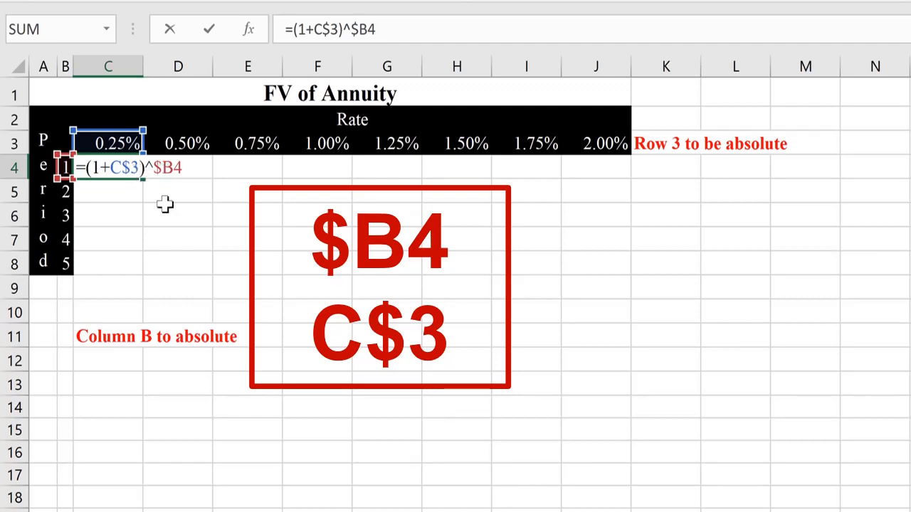
key("Return")
key("Up")
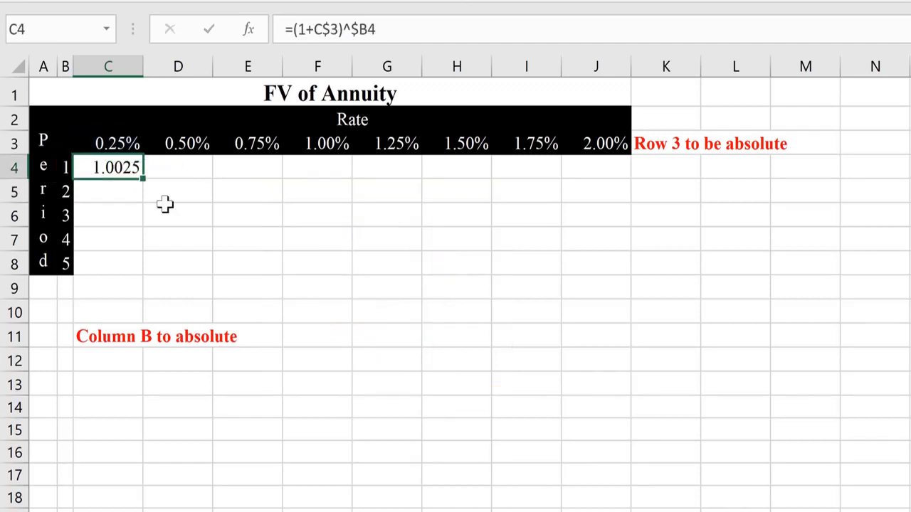
key("ctrl+c")
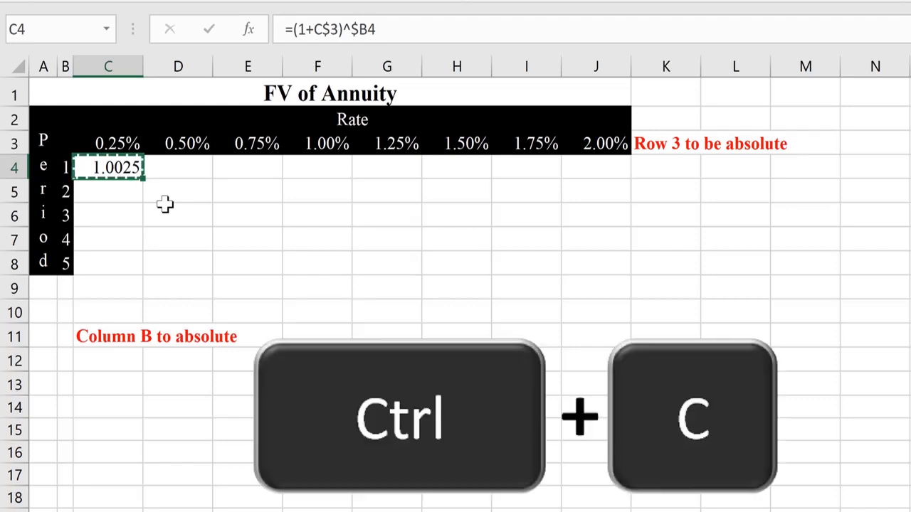
- Paste the C4 formula across C4:J8, filling growth factors up to 1.10408
key("shift+Down")
key("shift+Down")
key("shift+Down")
key("shift+Down")
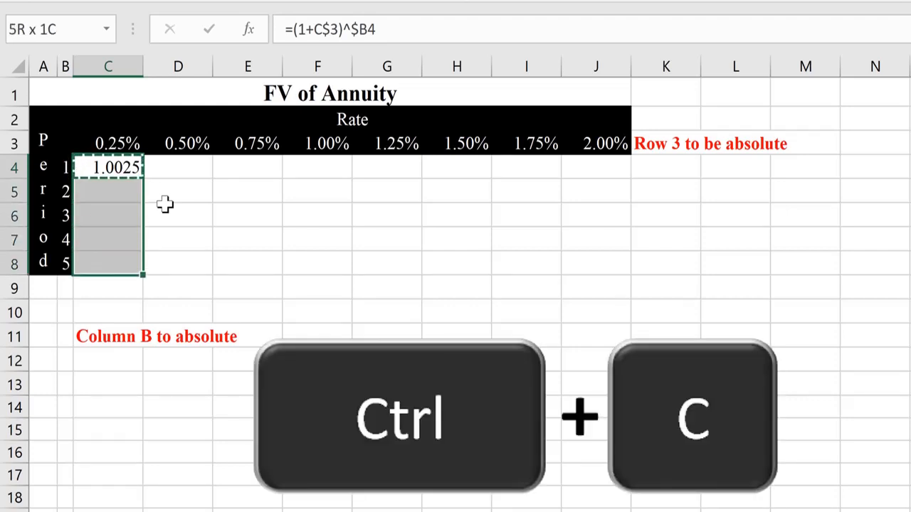
key("shift+Right")
key("shift+Right")
key("shift+Right")
key("shift+Right")
key("shift+Right")
key("shift+Right")
key("shift+Right")
key("shift+Right")
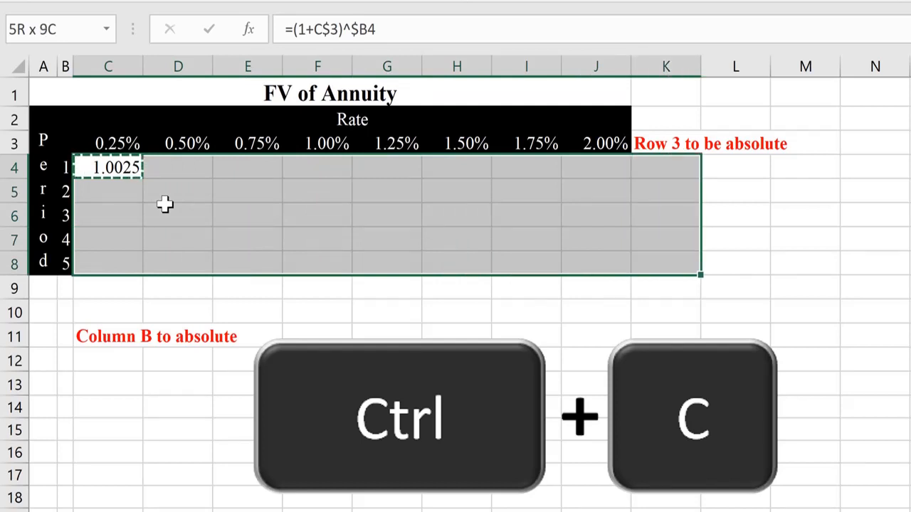
key("shift+Left")
key("ctrl+v")
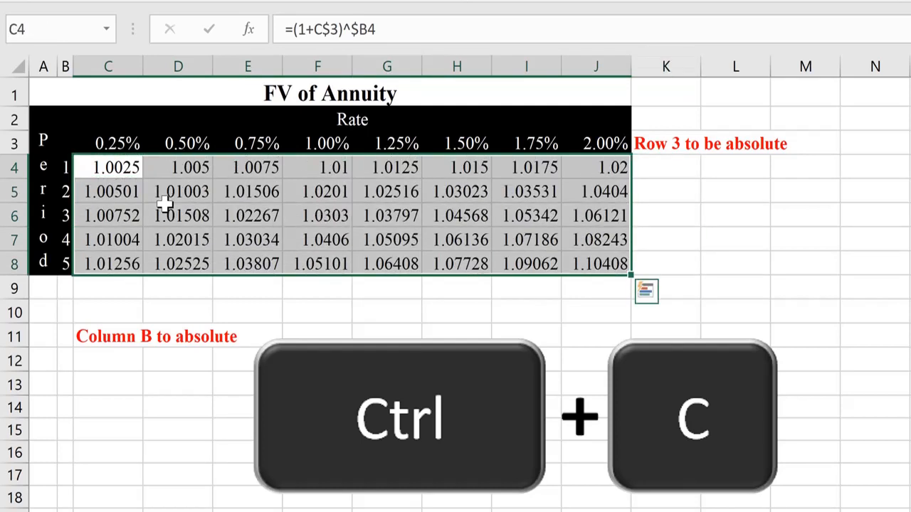
- Check the 0.25% rate header in C3 and the row 3 note in K3
key("Down")
key("Up")
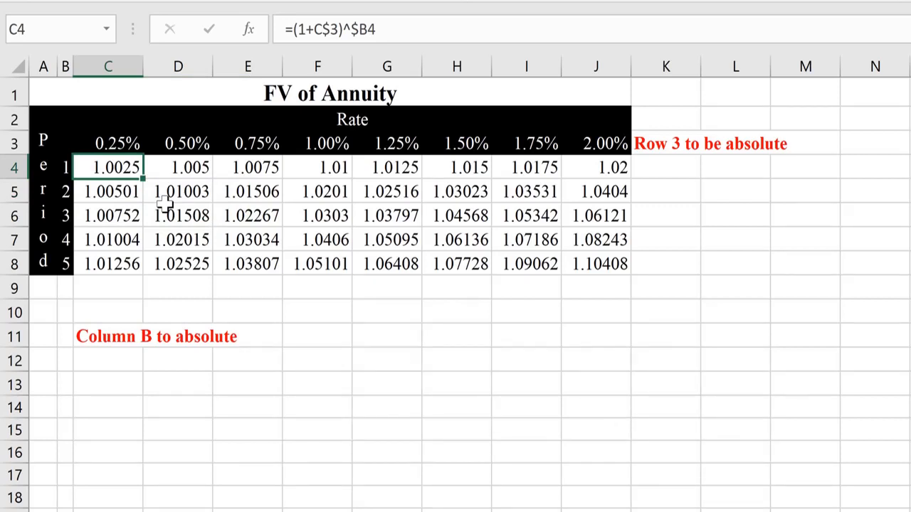
key("Up")
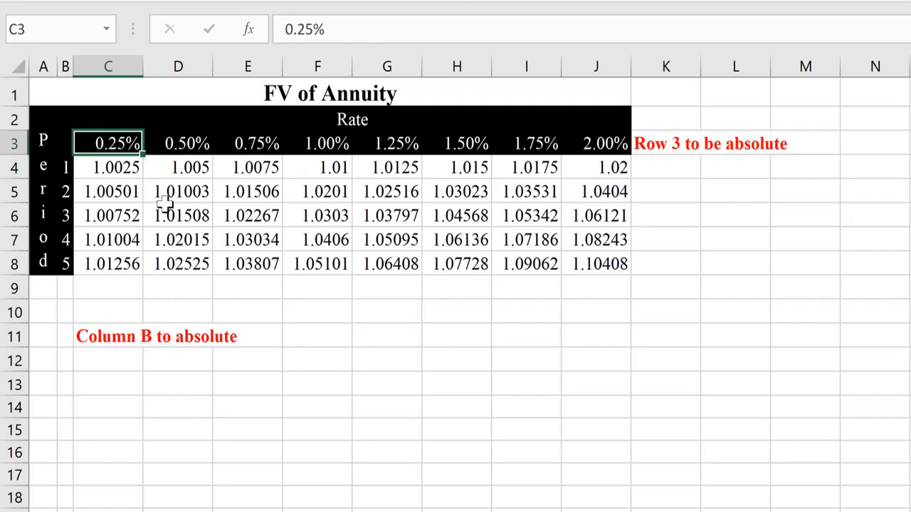
key("ctrl+Right")
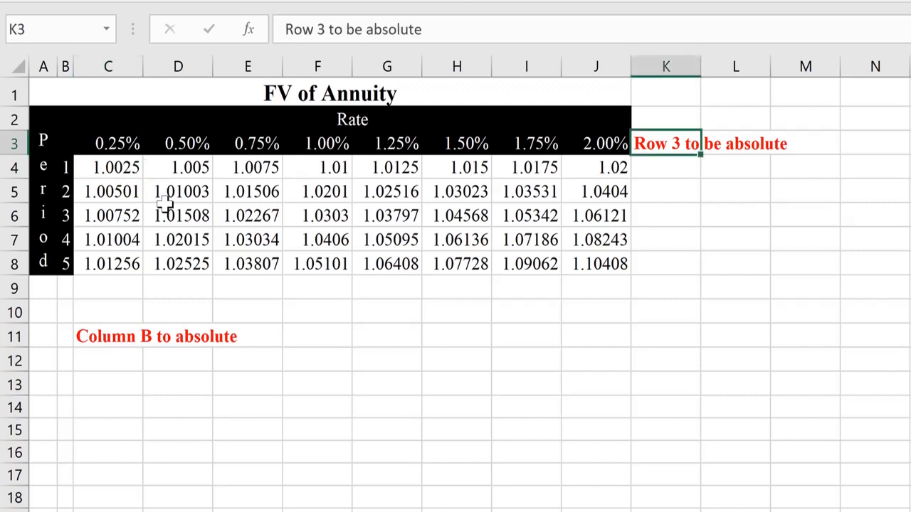
key("ctrl+Left")
key("Down")
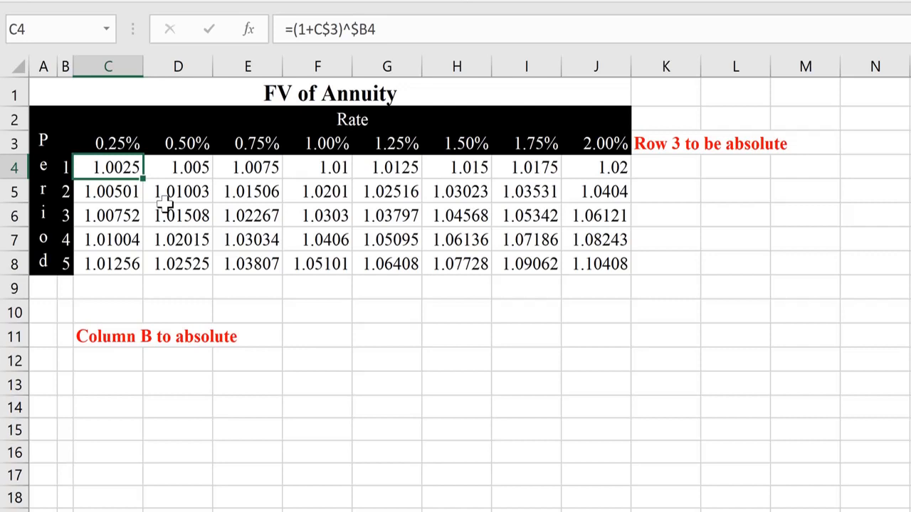
key("F2")
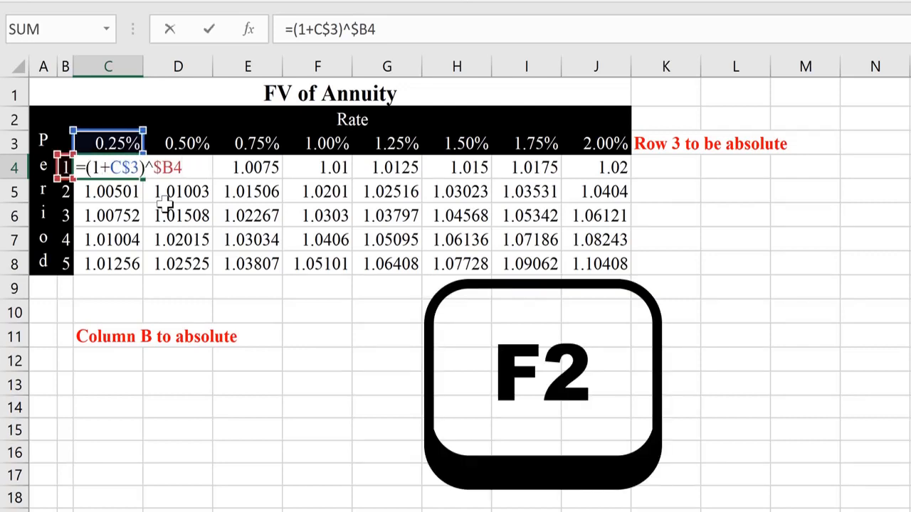
key("Return")
key("F2")
key("Return")
key("F2")
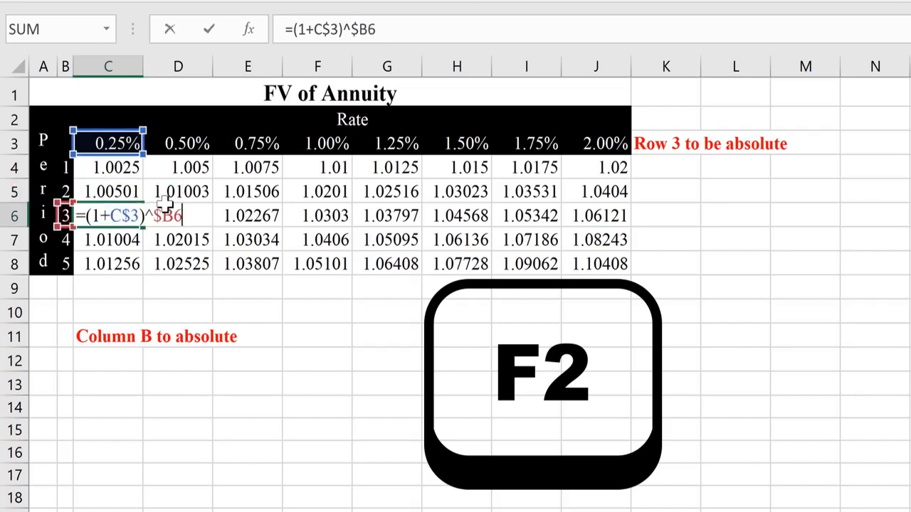
key("Return")
key("F2")
key("Return")
key("F2")
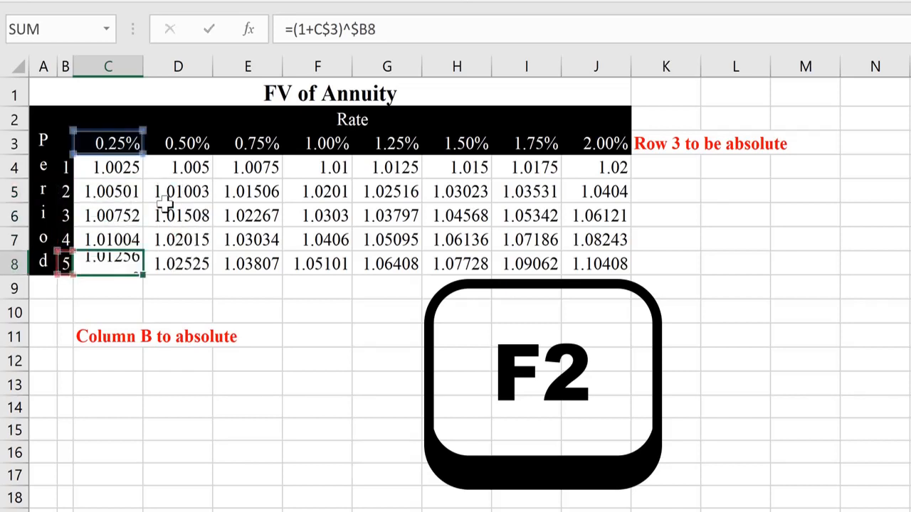
key("Return")
key("Up")
key("Up")
key("Up")
key("Up")
key("Right")
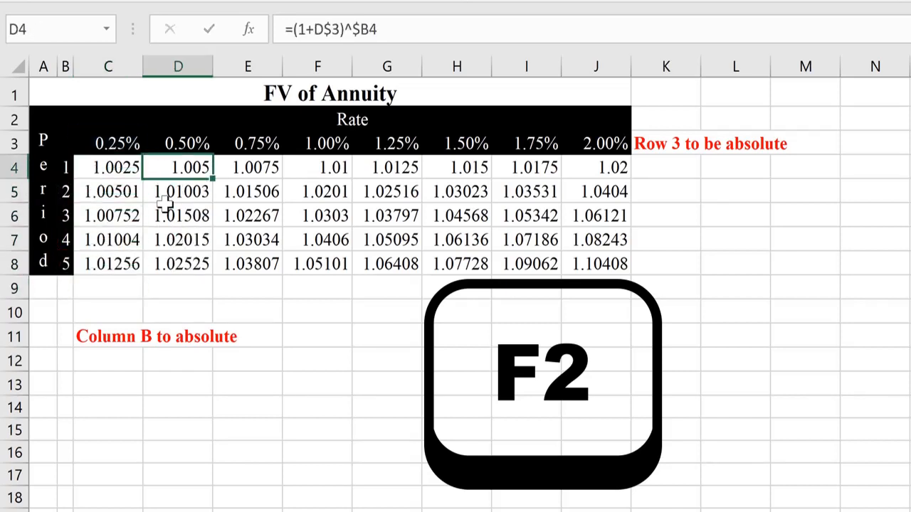
key("F2")
key("Return")
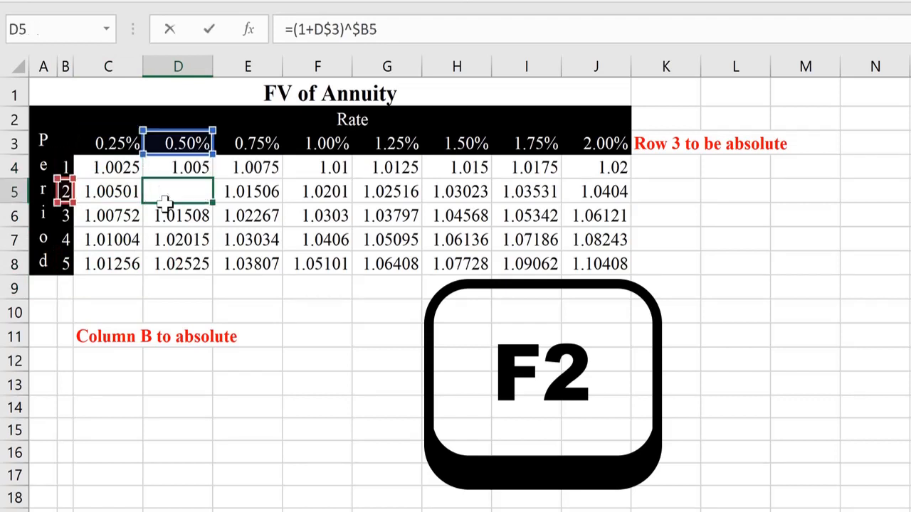
key("F2")
key("Return")
key("F2")
key("Return")
key("F2")
key("Return")
key("F2")
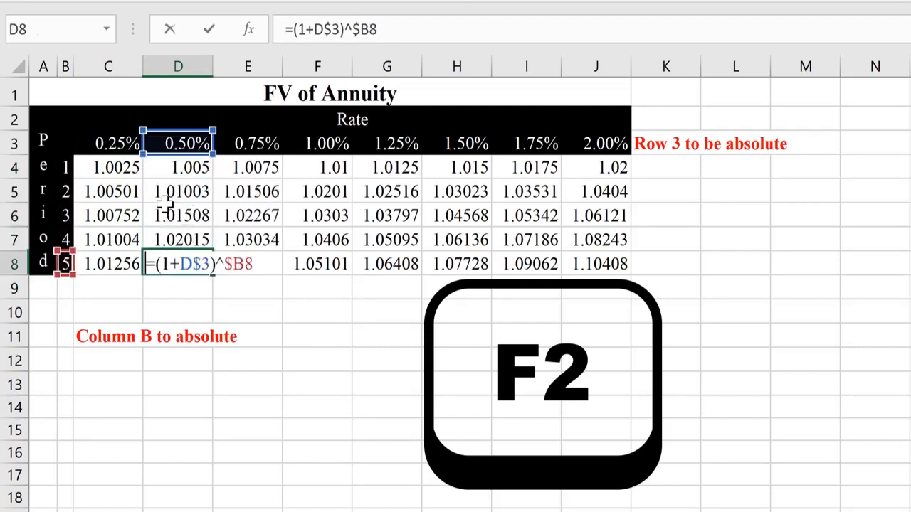
key("Return")
key("Up")
key("Right")
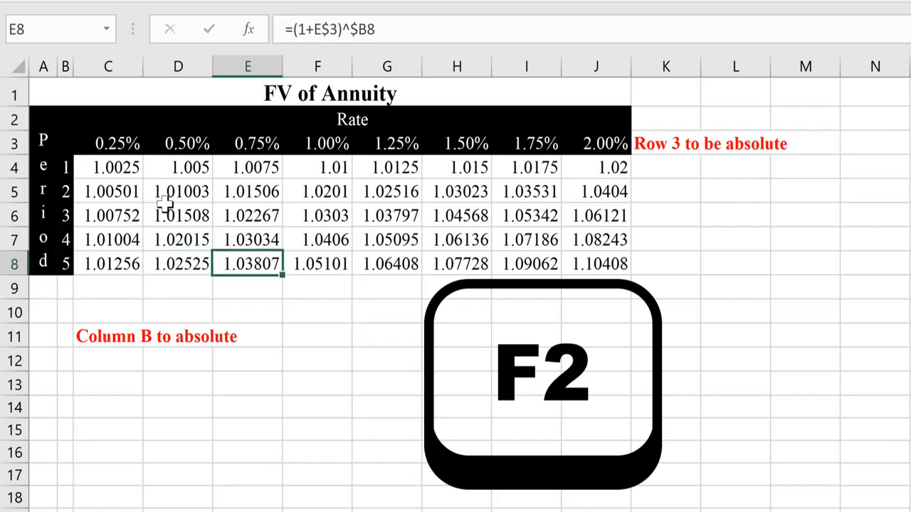
key("ctrl+Up")
key("Down")
key("F2")
key("Return")
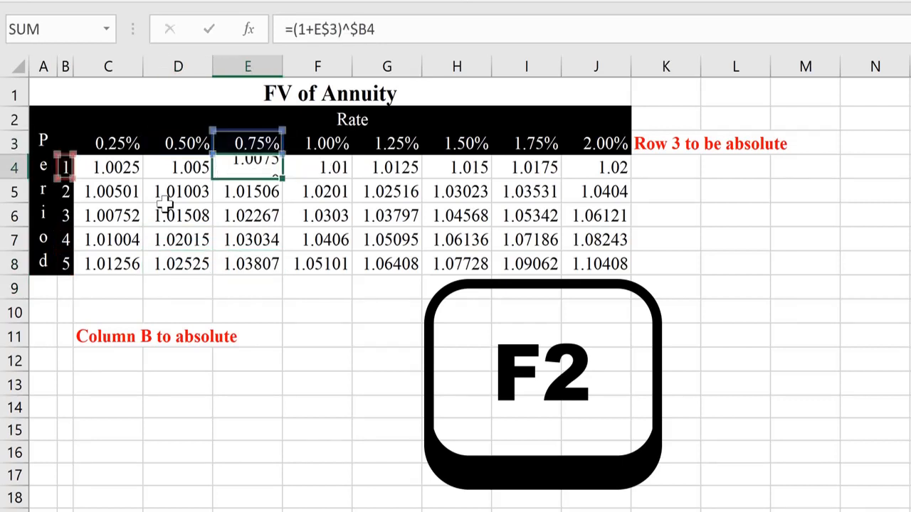
key("F2")
key("Return")
key("F2")
key("Return")
key("F2")
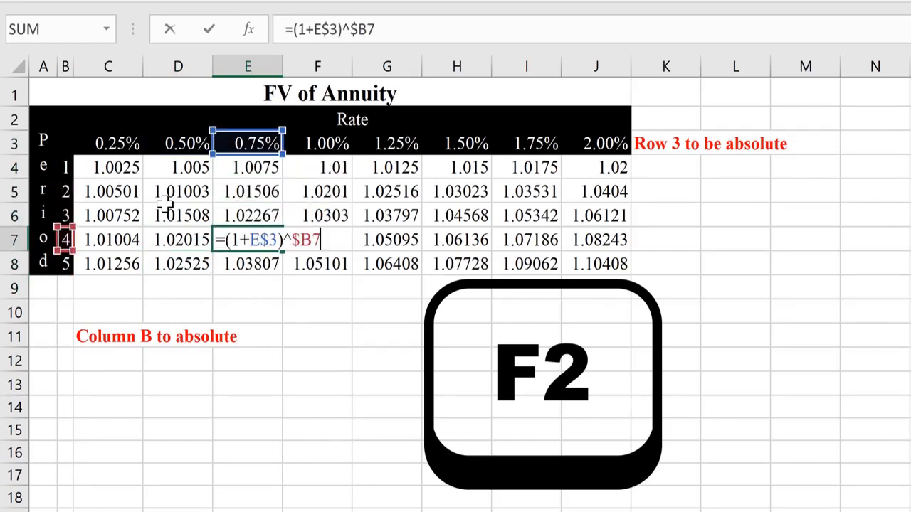
key("Return")
key("F2")
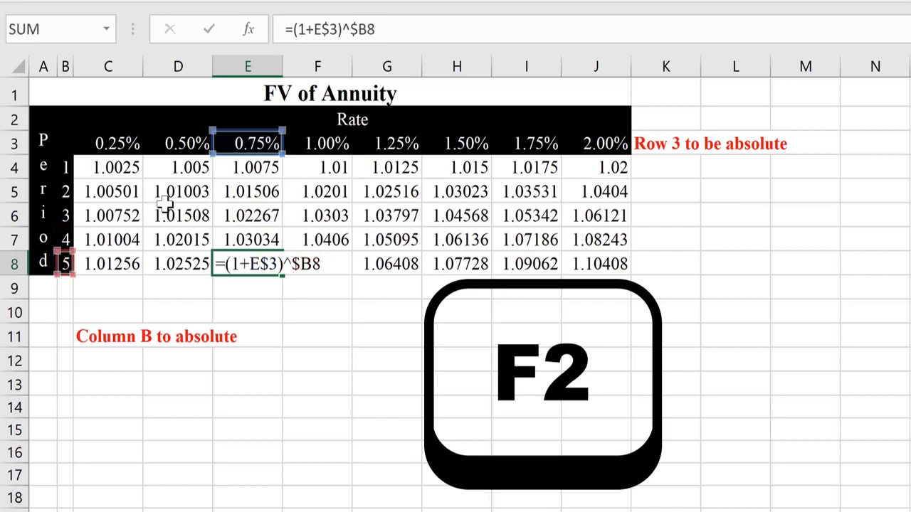
key("Return")
key("Up")
key("ctrl+Left")
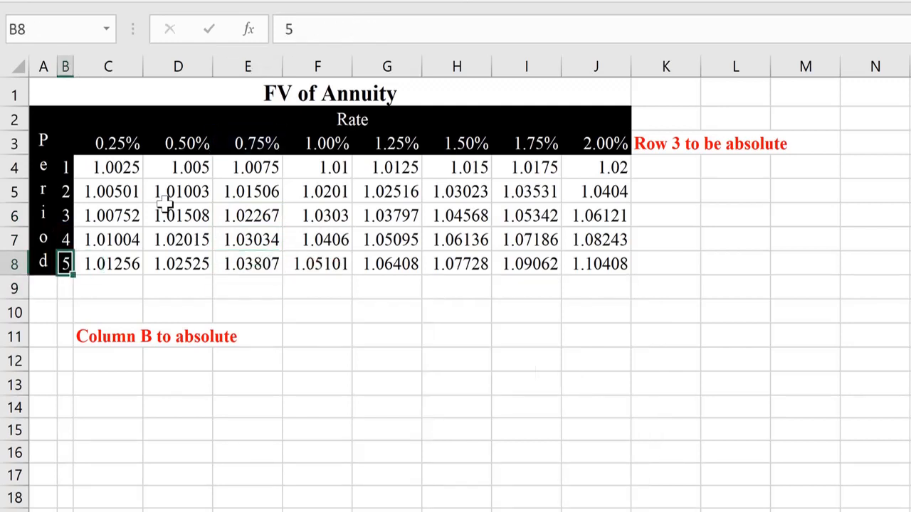
key("Right")
key("ctrl+Right")
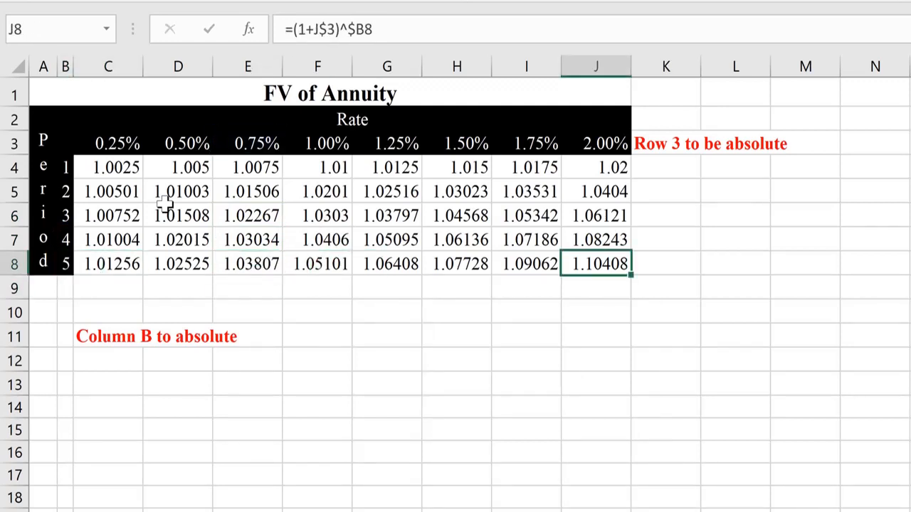
key("F2")
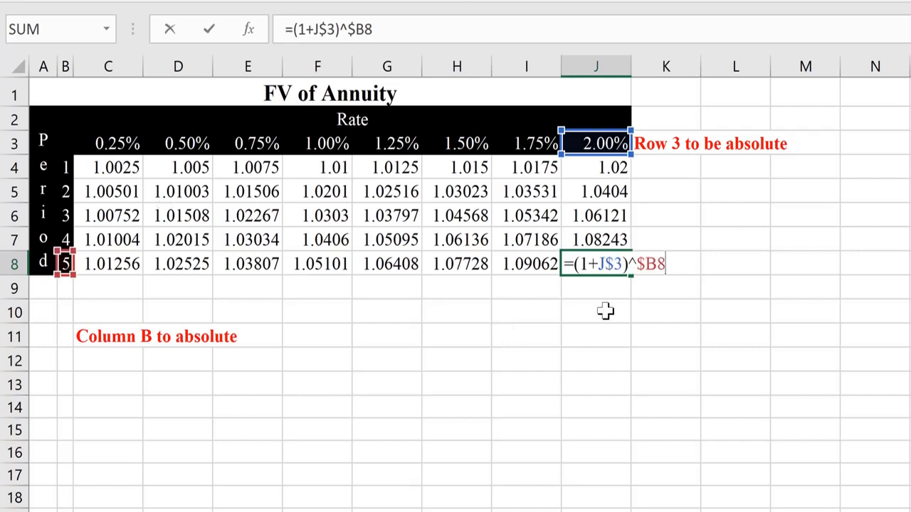